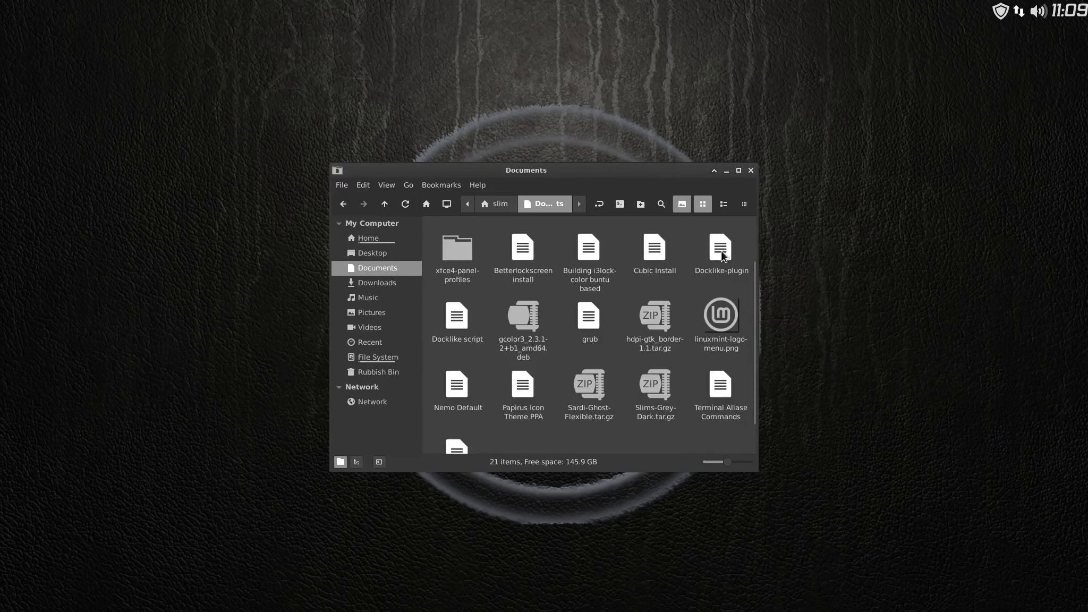
Open the Docklike script file from Documents in the text editor and copy all five of its lines.
{"action": "left_click", "coordinate": [459, 319]}
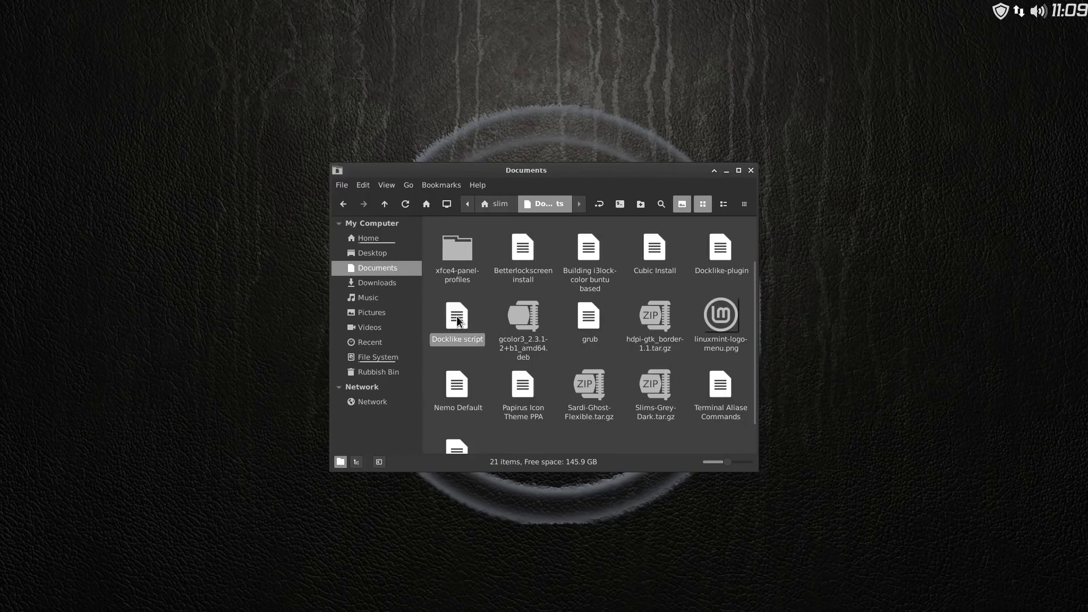
{"action": "right_click", "coordinate": [457, 319]}
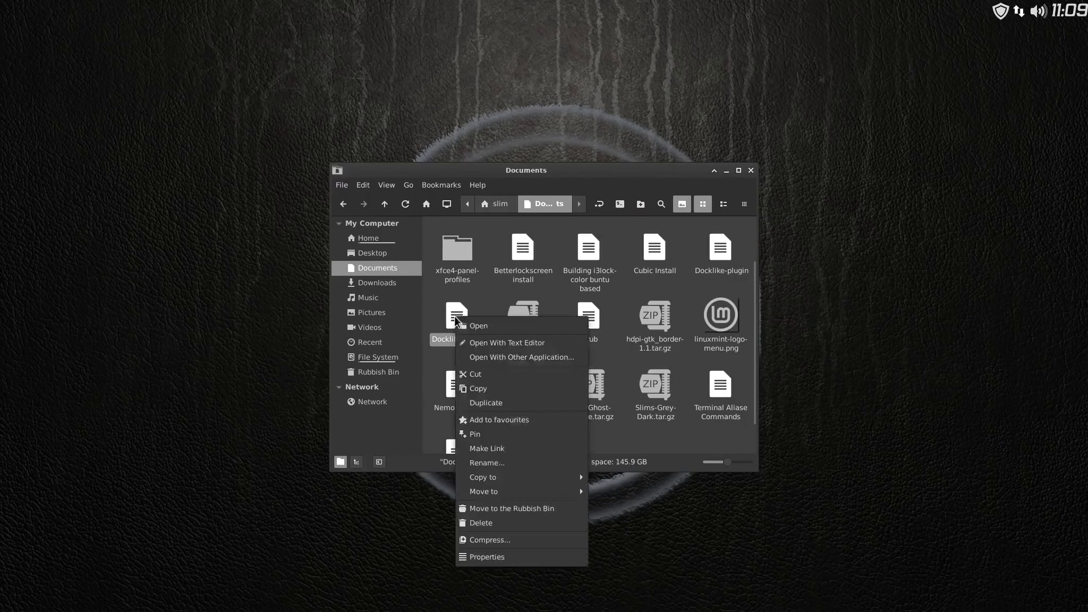
{"action": "left_click", "coordinate": [496, 345]}
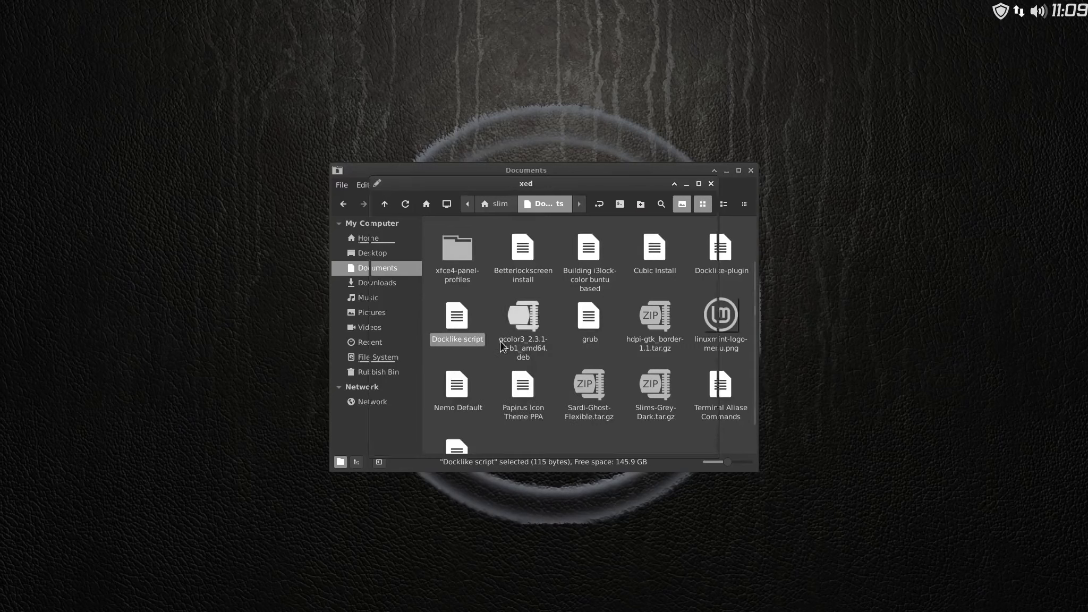
{"action": "left_click_drag", "start_coordinate": [495, 296], "coordinate": [367, 243]}
{"action": "right_click", "coordinate": [412, 253]}
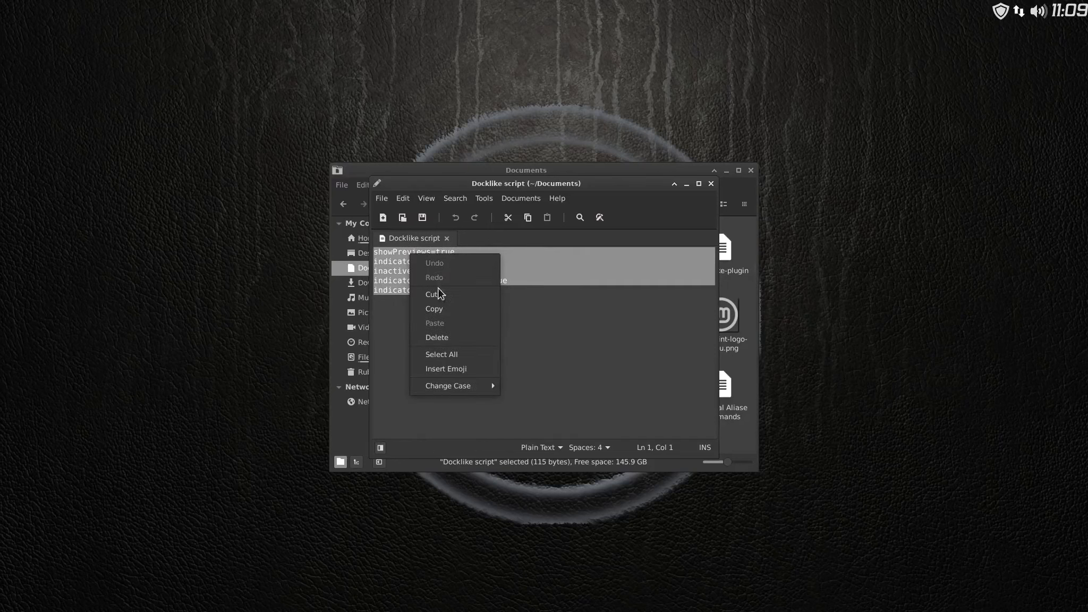
{"action": "left_click", "coordinate": [454, 313]}
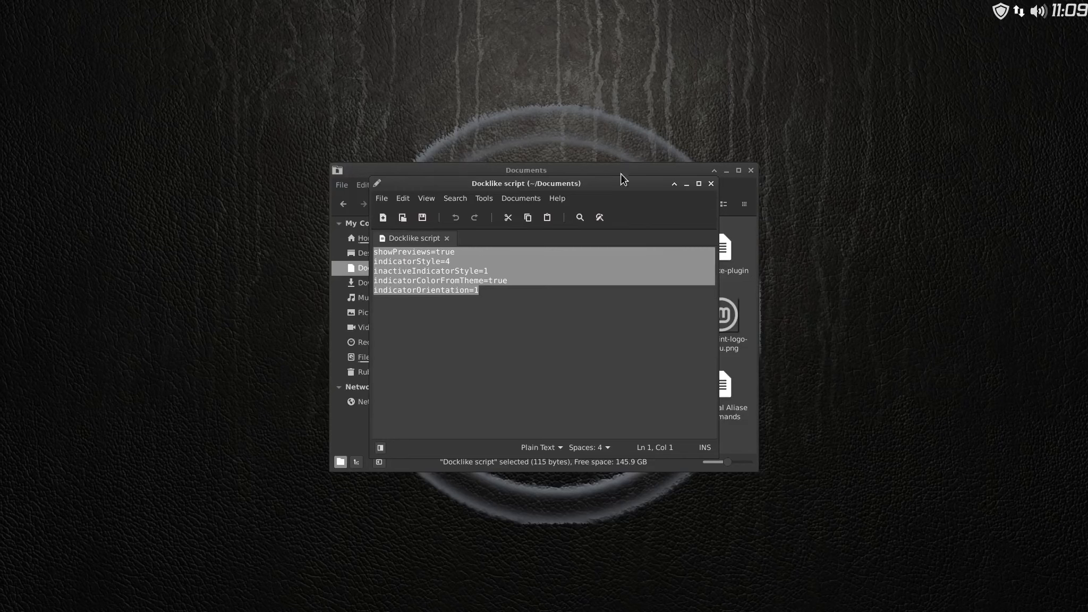
Arrange the script's editor window and the Documents window side by side, enlarging the Documents window.
{"action": "left_click_drag", "start_coordinate": [609, 186], "coordinate": [949, 85]}
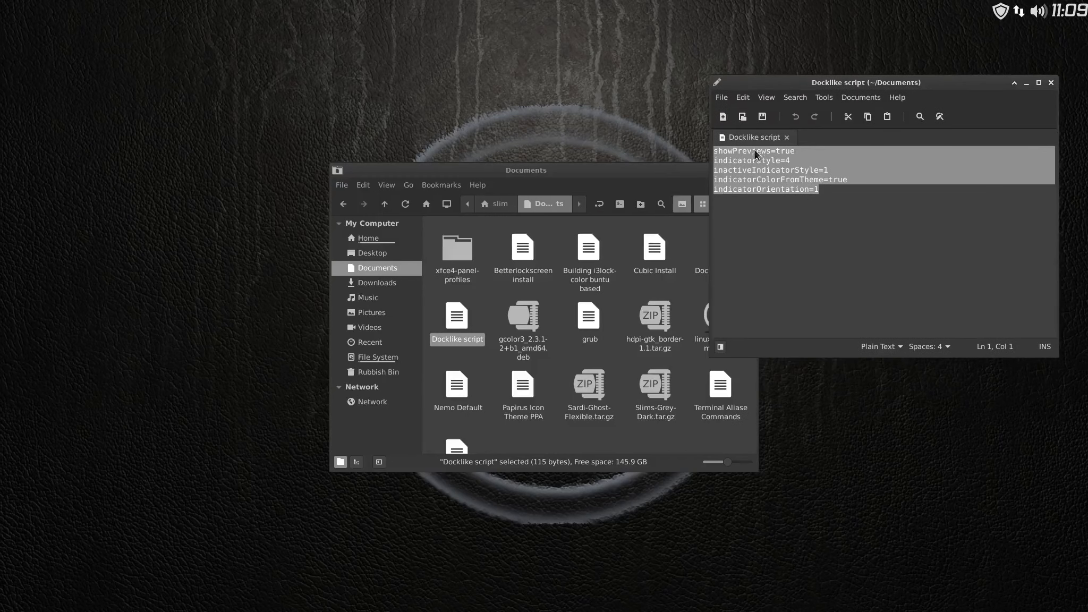
{"action": "left_click_drag", "start_coordinate": [579, 172], "coordinate": [402, 125]}
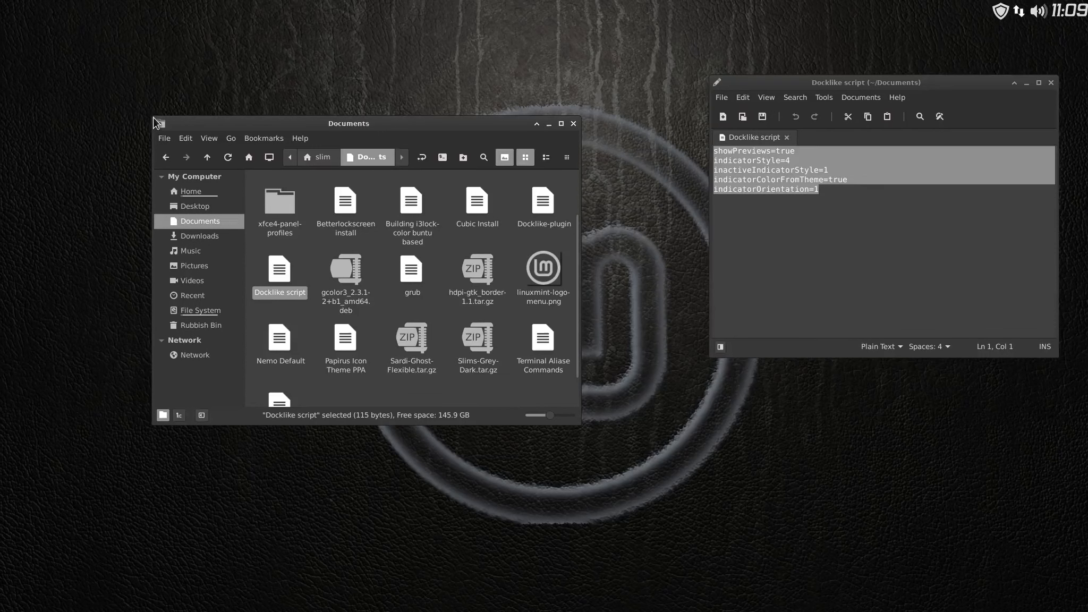
{"action": "left_click_drag", "start_coordinate": [153, 117], "coordinate": [97, 88]}
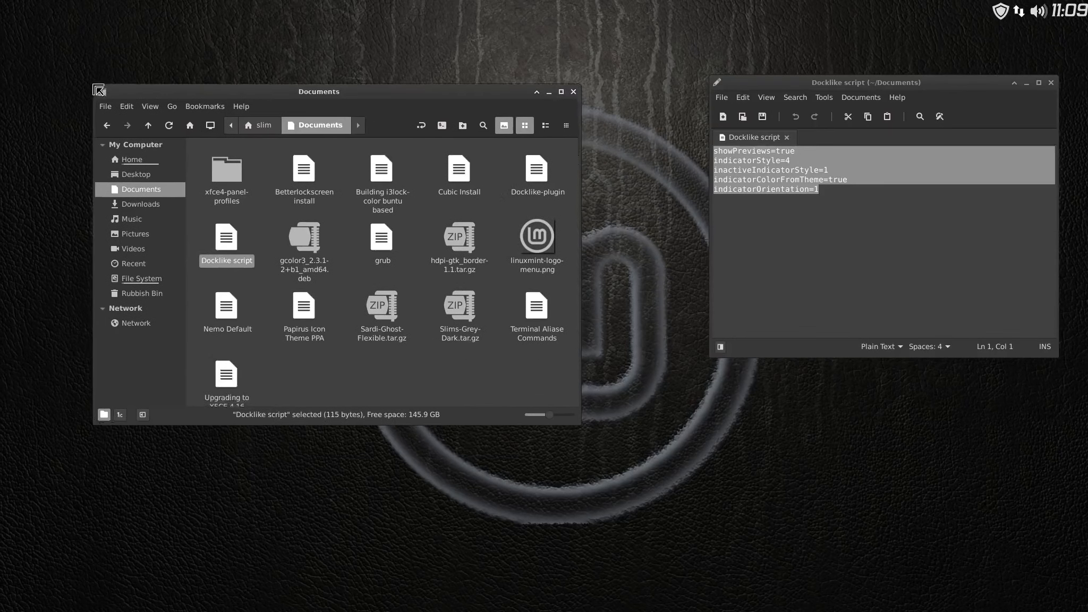
{"action": "left_click_drag", "start_coordinate": [410, 89], "coordinate": [473, 69]}
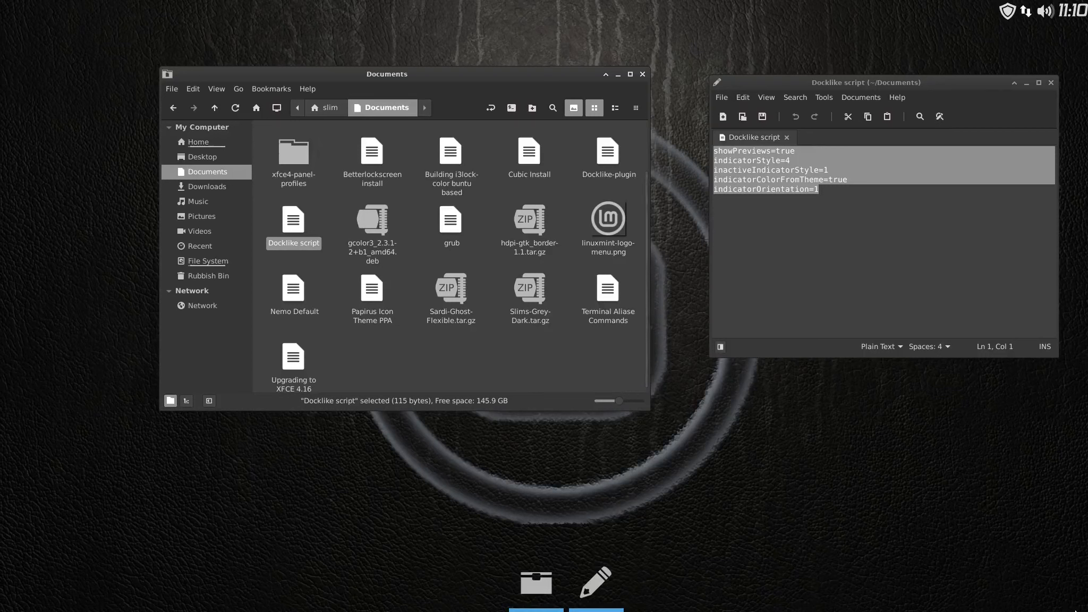
Pin the running text editor to the dock.
{"action": "mouse_move", "coordinate": [563, 592]}
{"action": "right_click", "coordinate": [595, 584]}
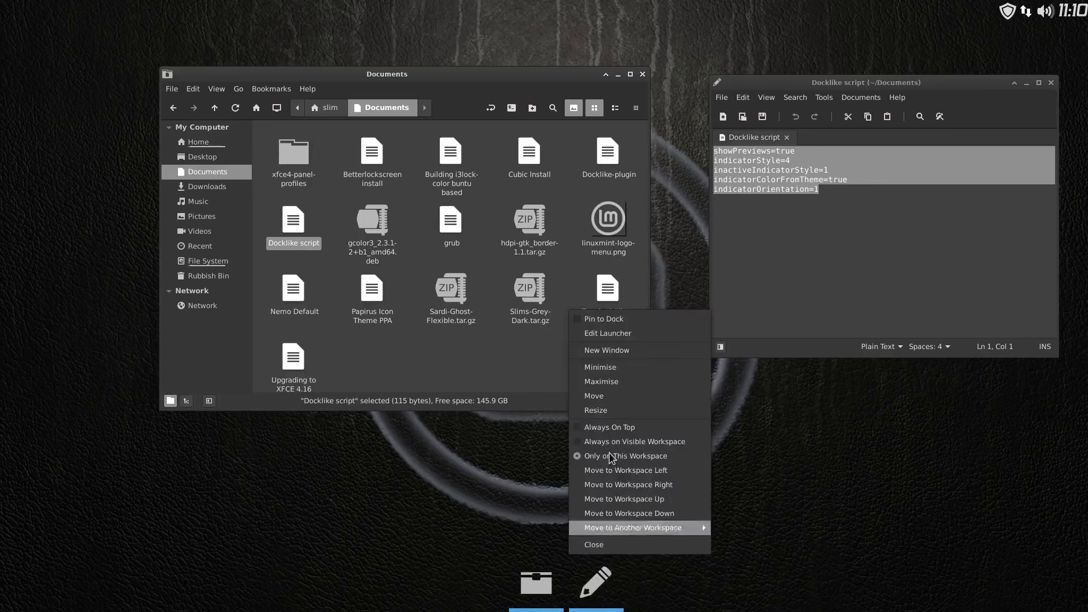
{"action": "left_click", "coordinate": [615, 316]}
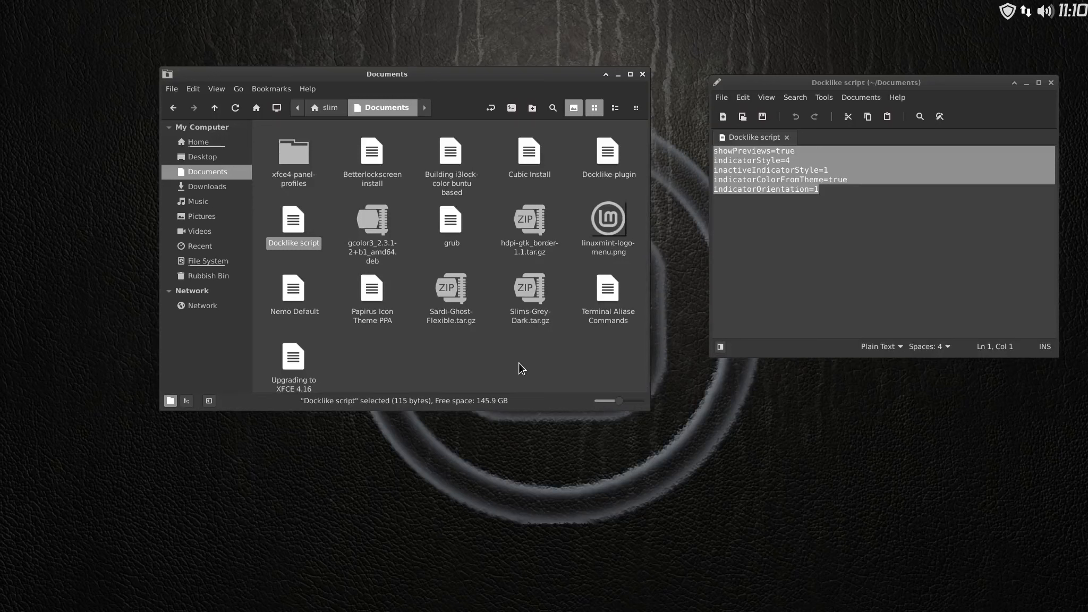
Open docklike-1.rc from the home folder's .config/xfce4/panel directory in the text editor.
{"action": "left_click", "coordinate": [194, 142]}
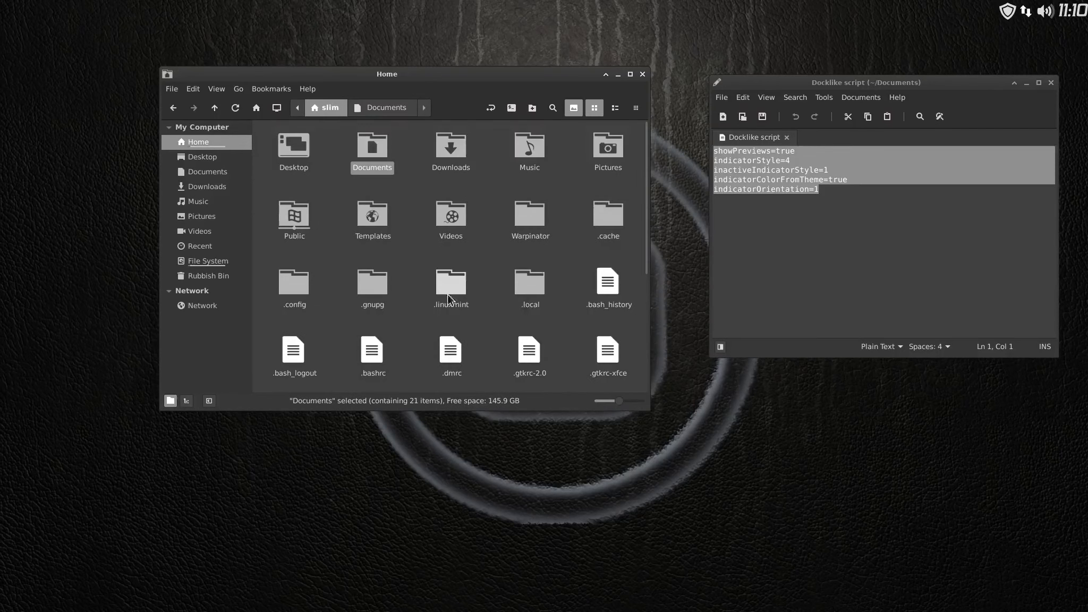
{"action": "scroll", "coordinate": [496, 290], "scroll_direction": "down", "scroll_amount": 2}
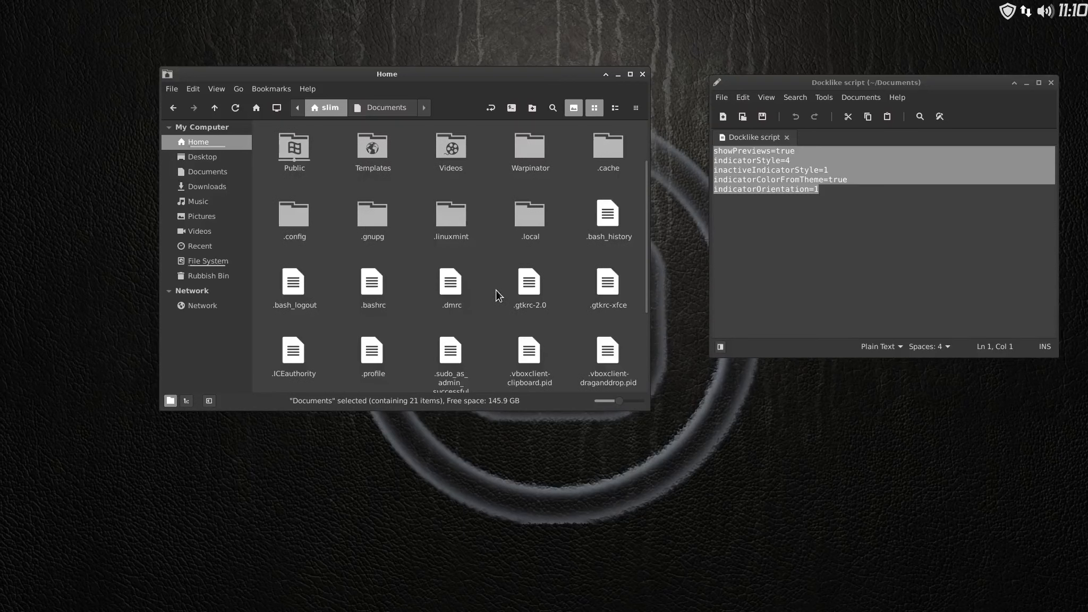
{"action": "double_click", "coordinate": [292, 219]}
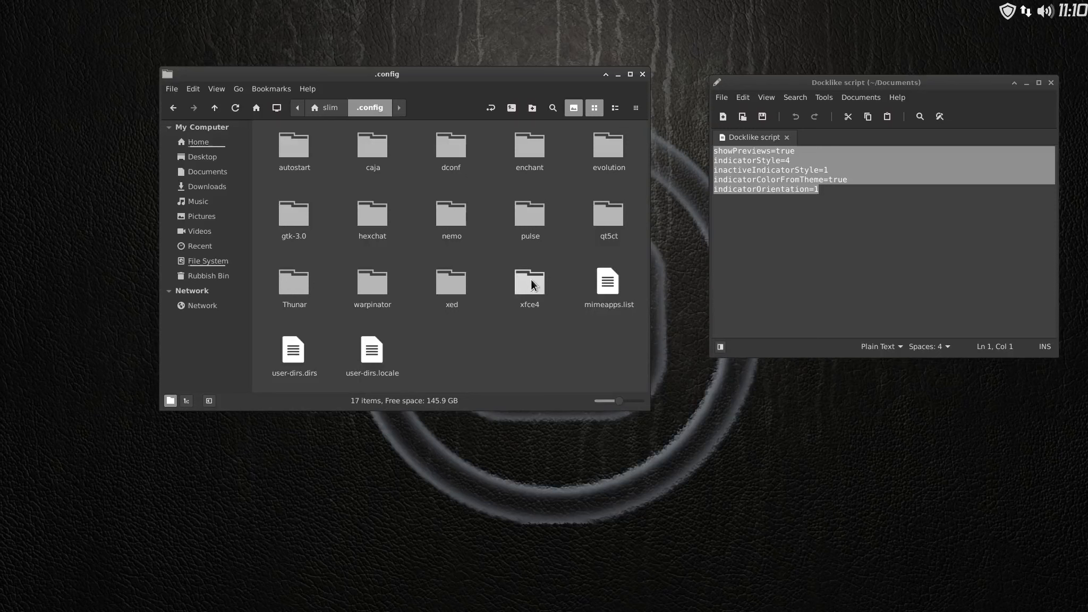
{"action": "double_click", "coordinate": [530, 282]}
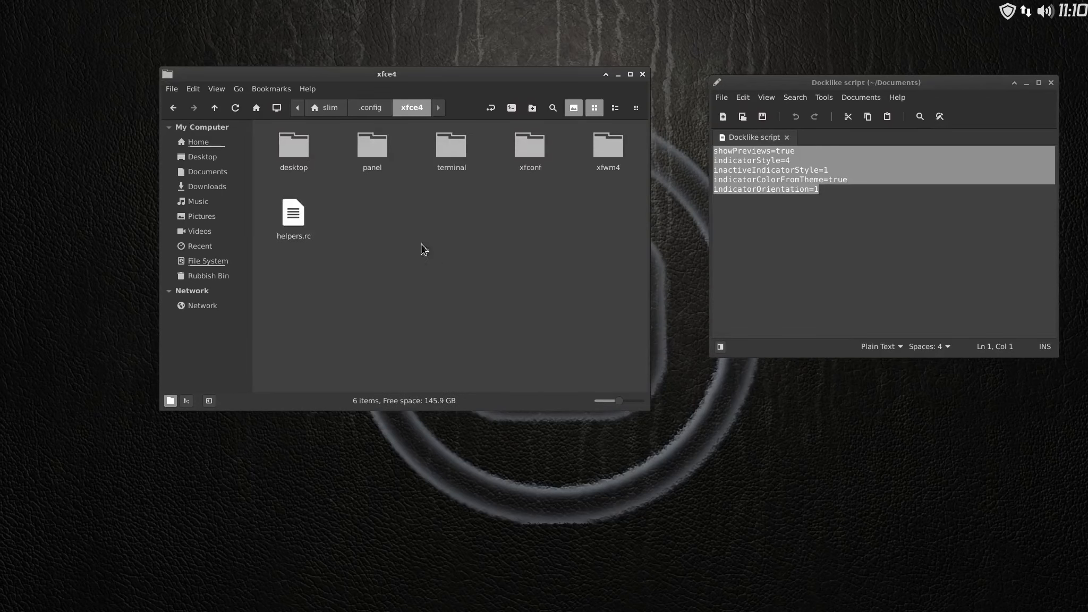
{"action": "double_click", "coordinate": [364, 154]}
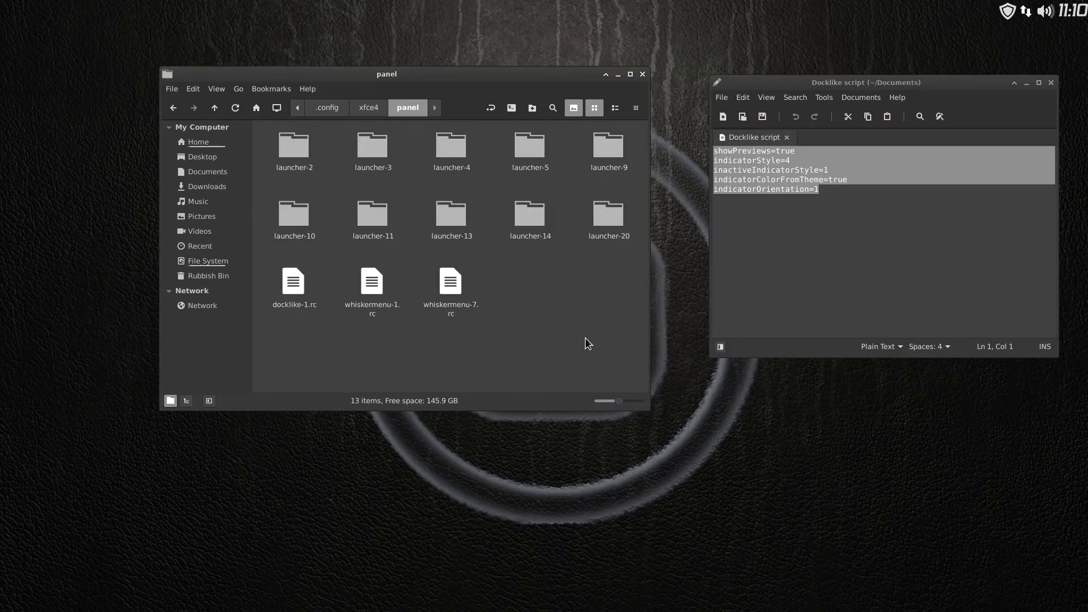
{"action": "right_click", "coordinate": [286, 289]}
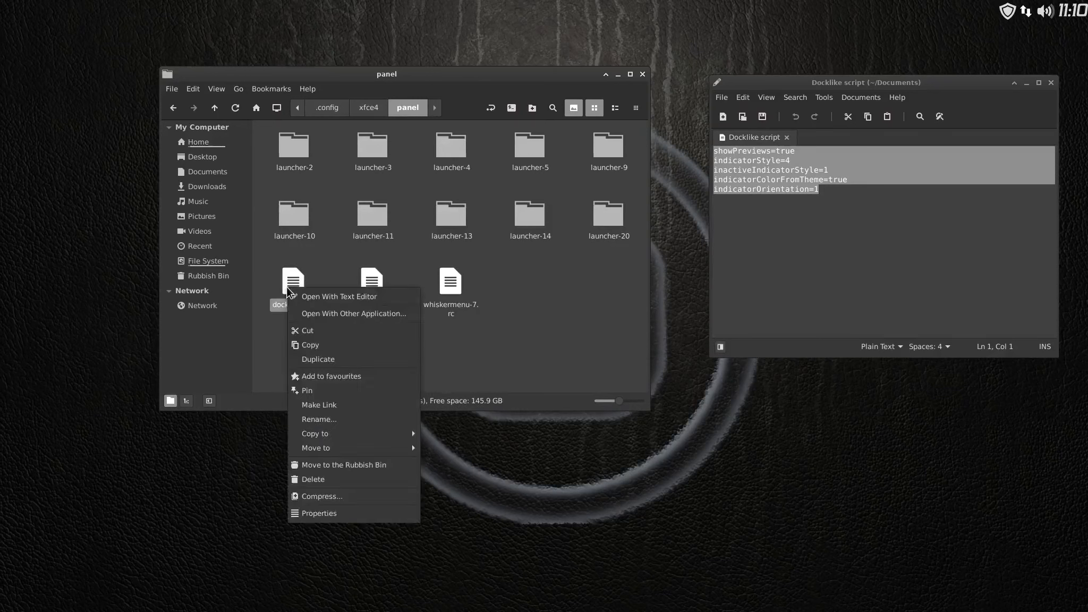
{"action": "left_click", "coordinate": [305, 294]}
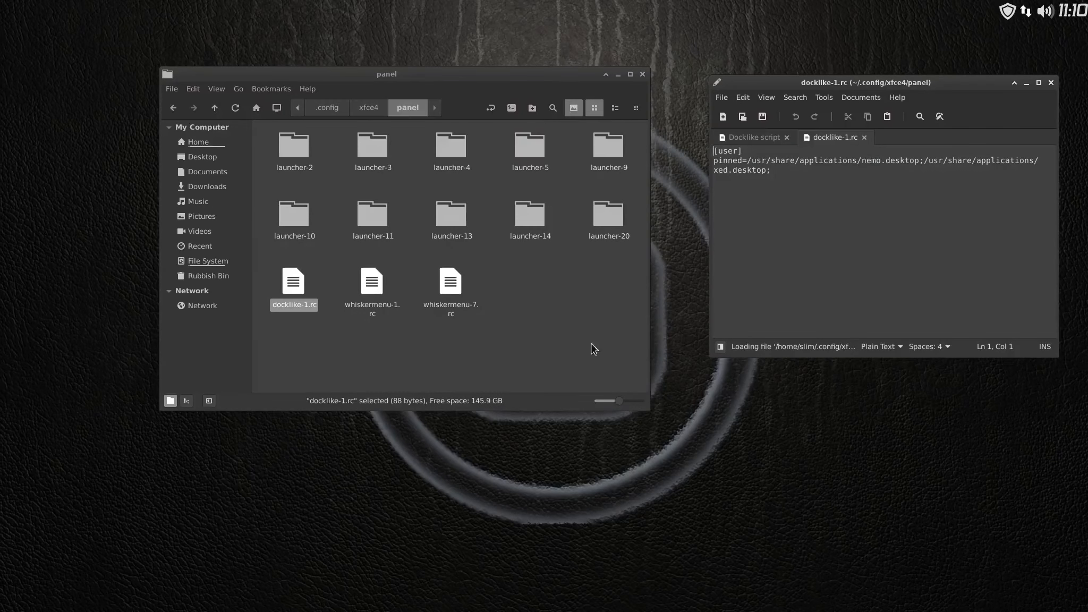
Paste the copied Docklike settings beneath the [user] line, add blank lines before the pinned entry, and save docklike-1.rc.
{"action": "left_click", "coordinate": [751, 155]}
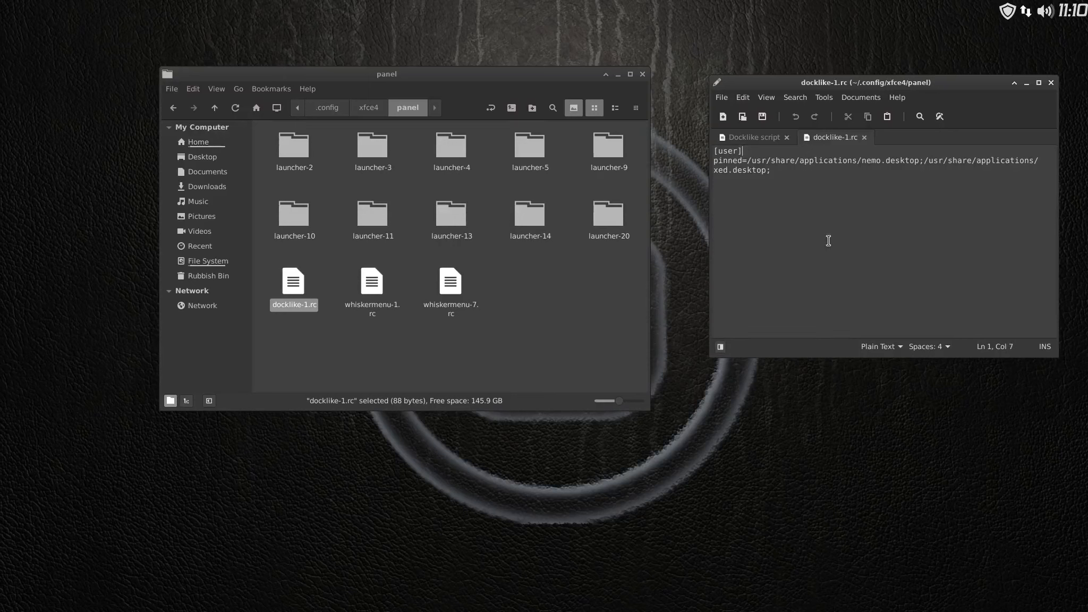
{"action": "key", "text": "Return"}
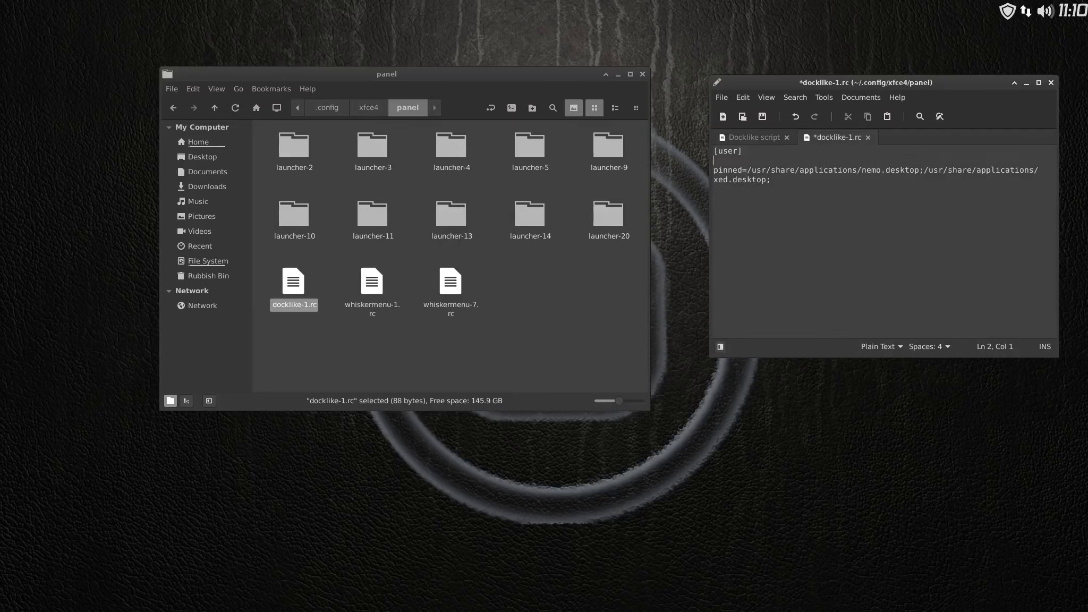
{"action": "right_click", "coordinate": [725, 157]}
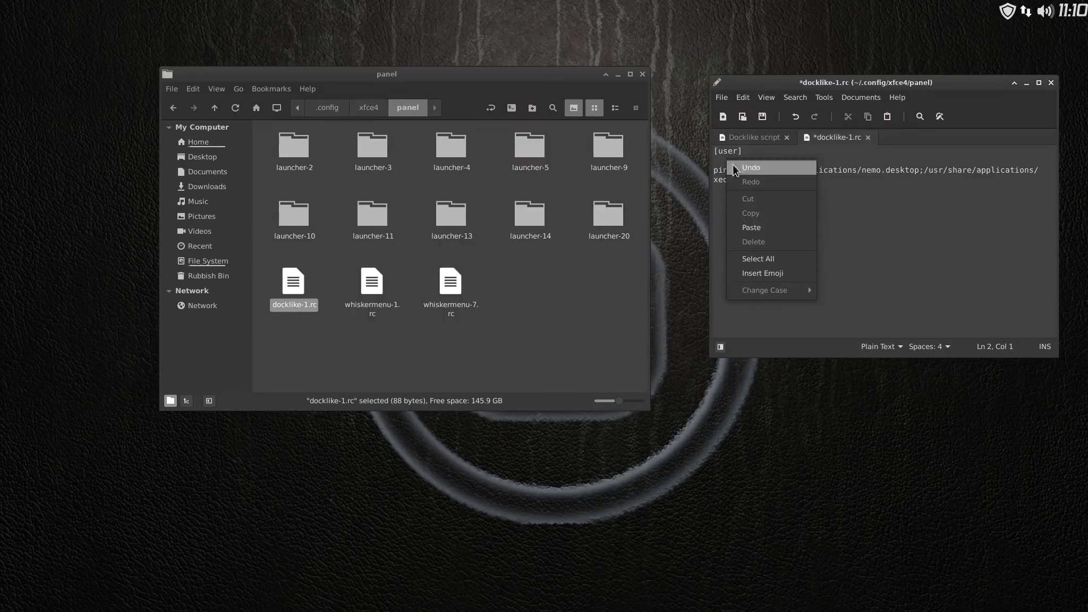
{"action": "left_click", "coordinate": [768, 225]}
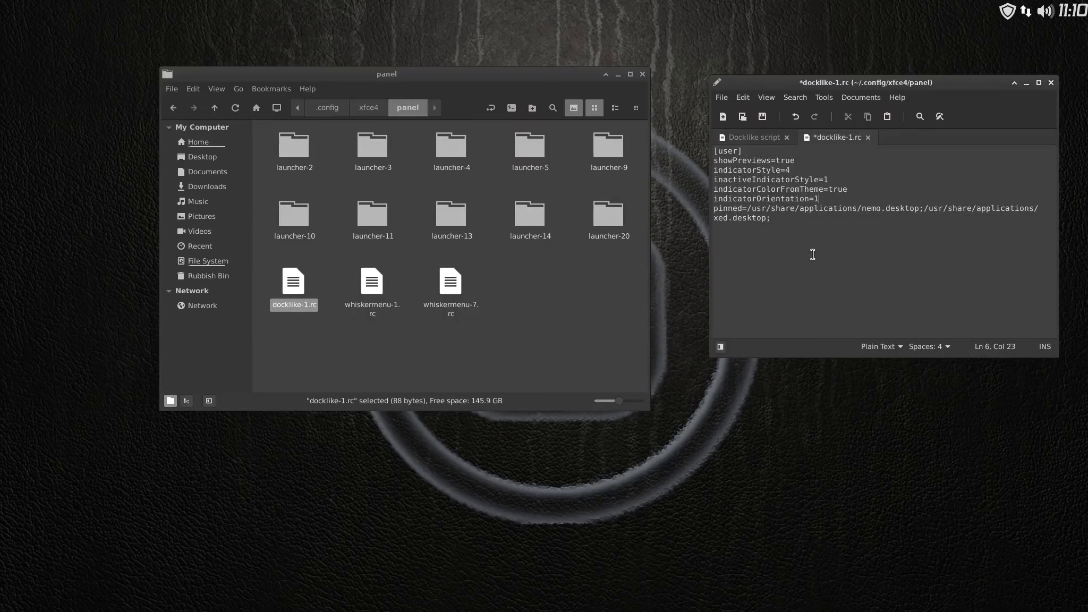
{"action": "key", "text": "Return"}
{"action": "key", "text": "Return"}
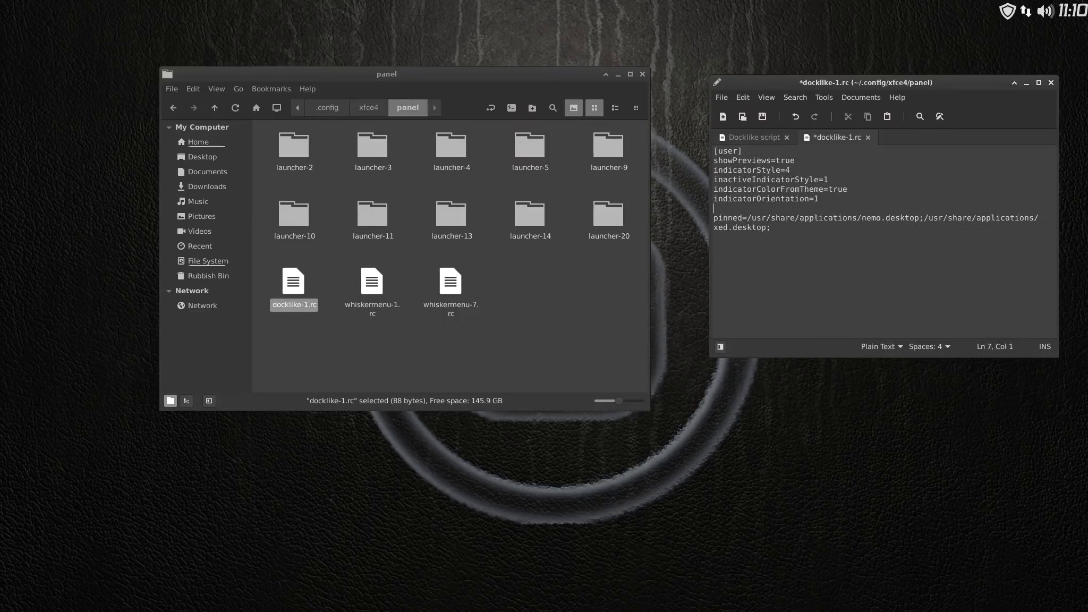
{"action": "left_click", "coordinate": [763, 117]}
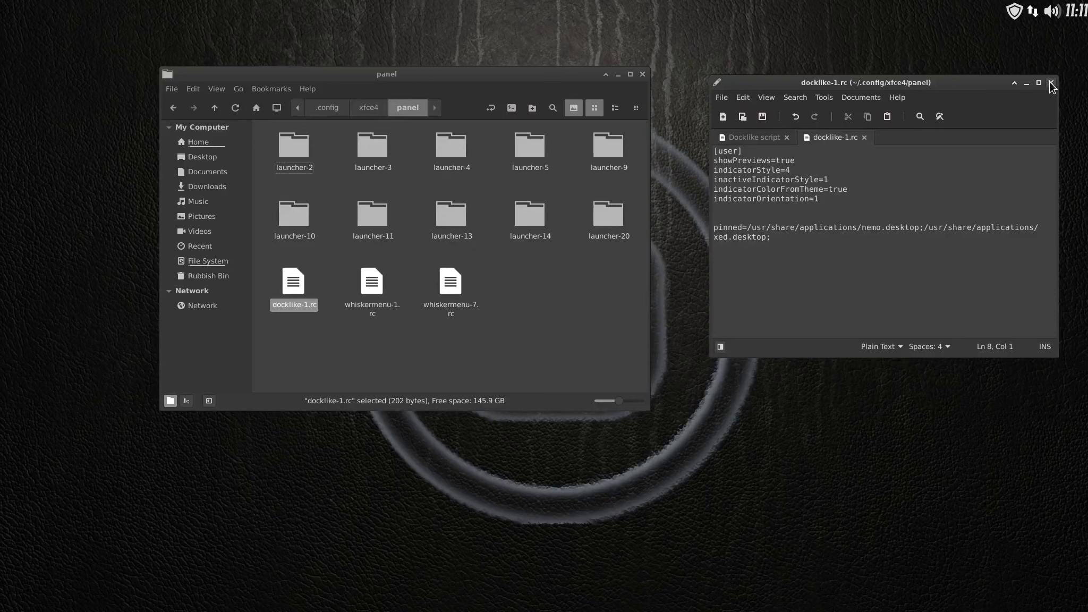
Close the Docklike script file, the text editor and the file manager.
{"action": "left_click", "coordinate": [787, 137]}
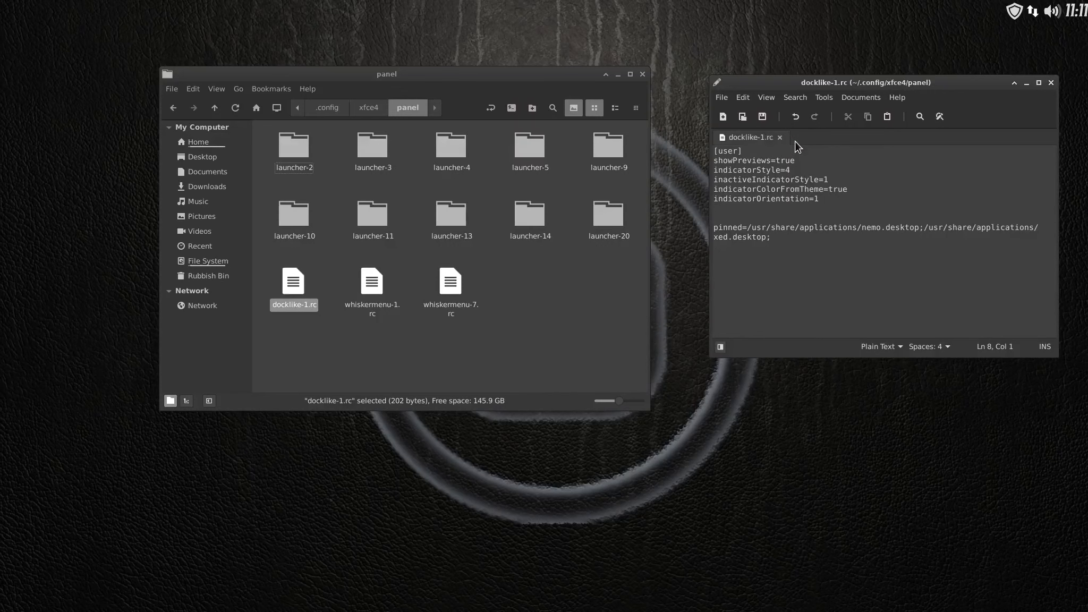
{"action": "left_click", "coordinate": [1052, 82]}
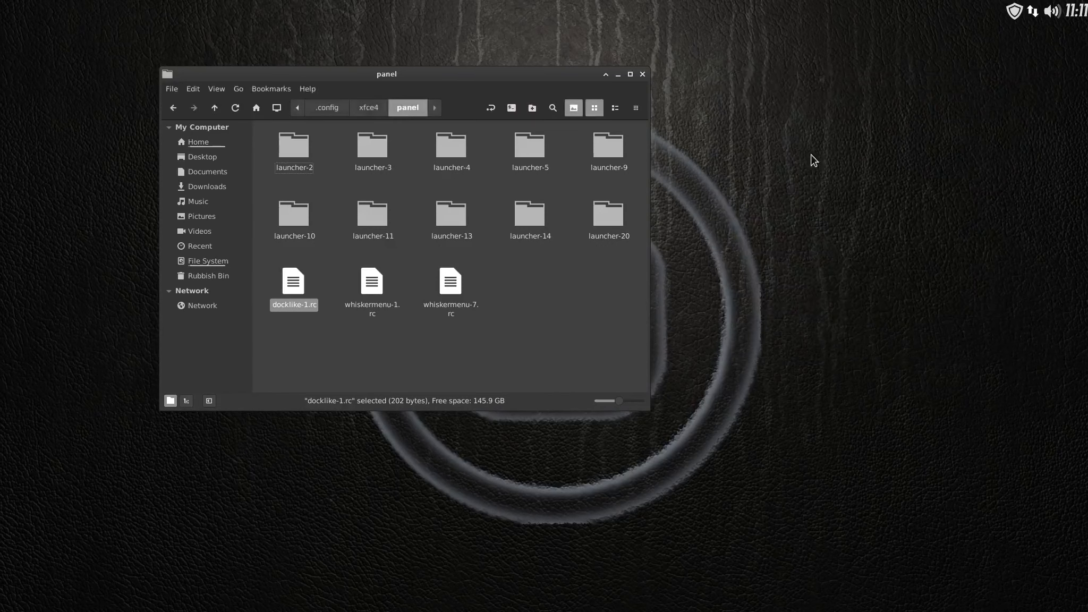
{"action": "left_click", "coordinate": [642, 74]}
End the current session through the application menu's log-out dialog.
{"action": "left_click", "coordinate": [29, 583]}
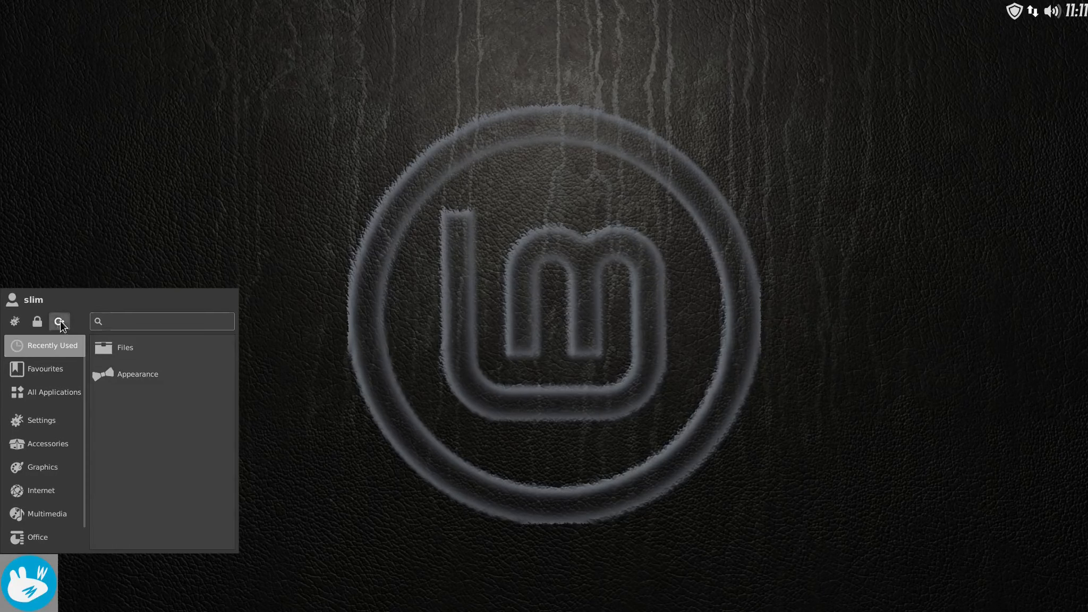
{"action": "left_click", "coordinate": [60, 321]}
{"action": "left_click", "coordinate": [542, 275]}
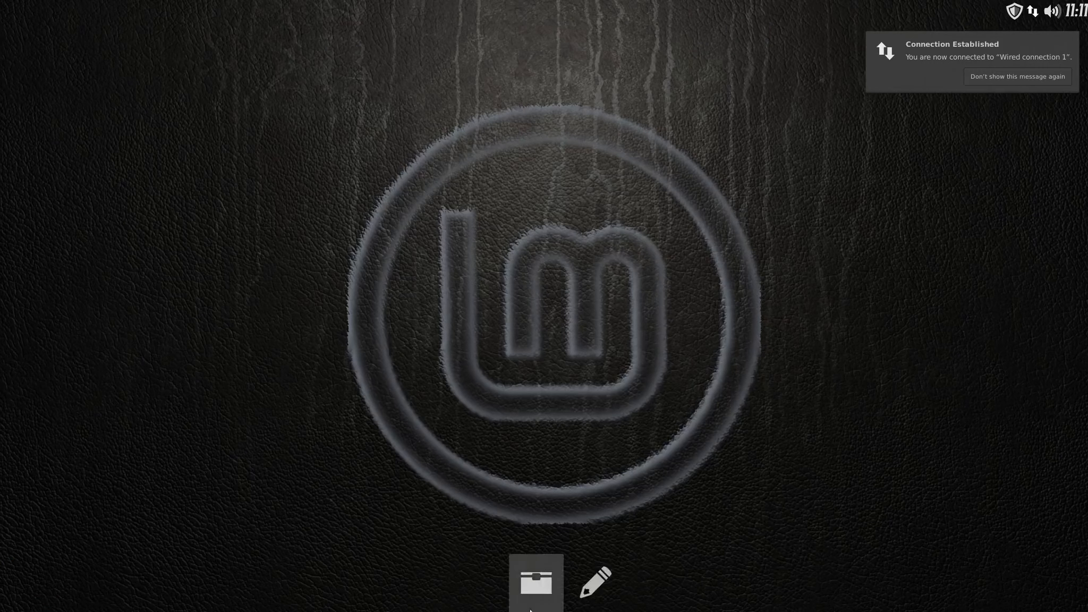
Open the file manager from the dock and stop the wired connection notification from showing again.
{"action": "left_click", "coordinate": [537, 583]}
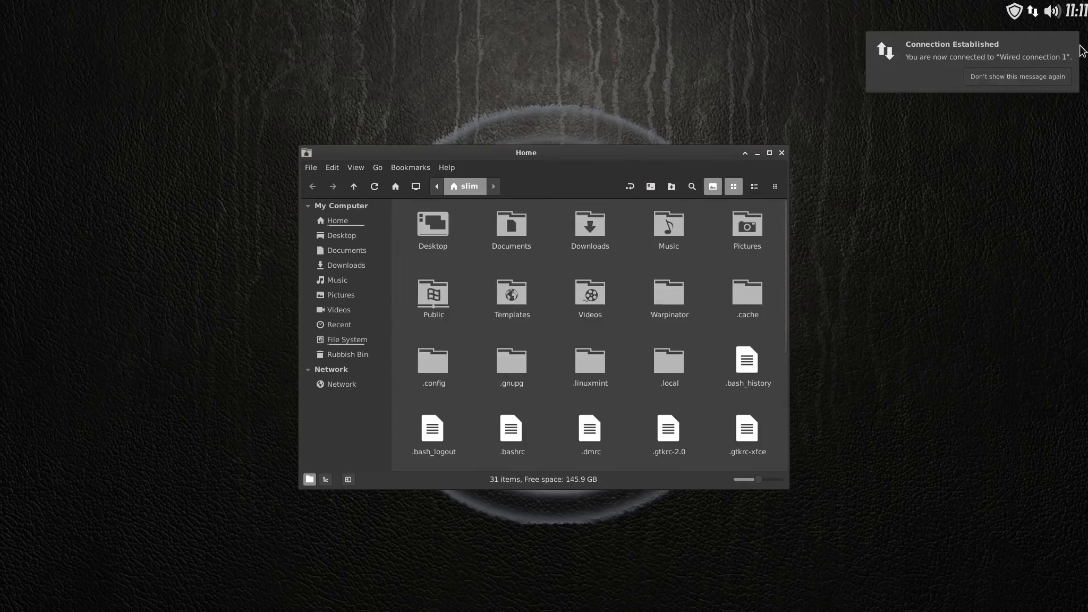
{"action": "left_click", "coordinate": [1044, 75]}
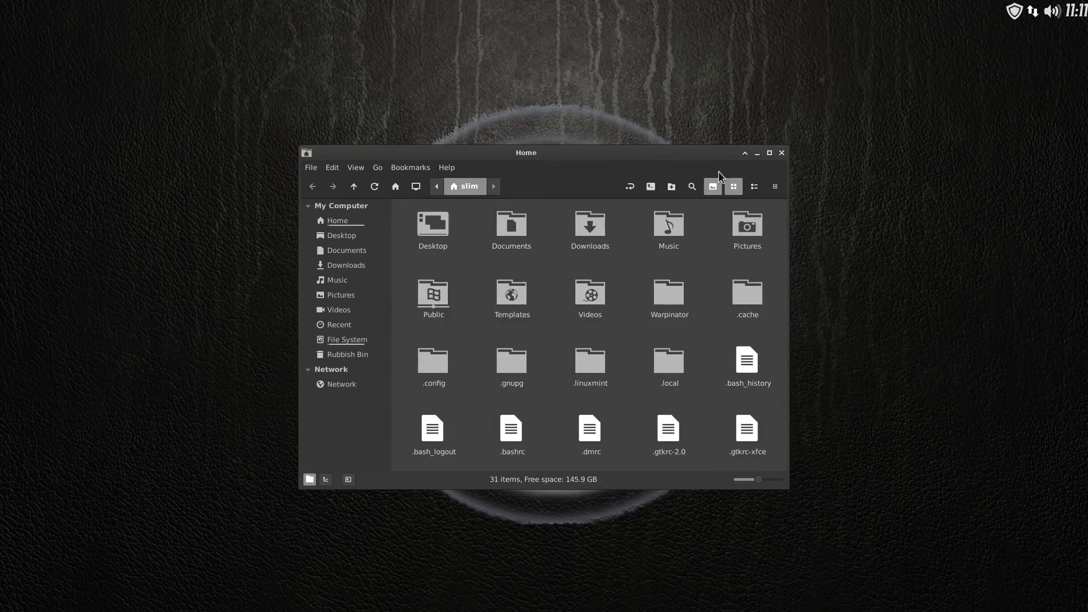
{"action": "left_click_drag", "start_coordinate": [611, 157], "coordinate": [600, 134]}
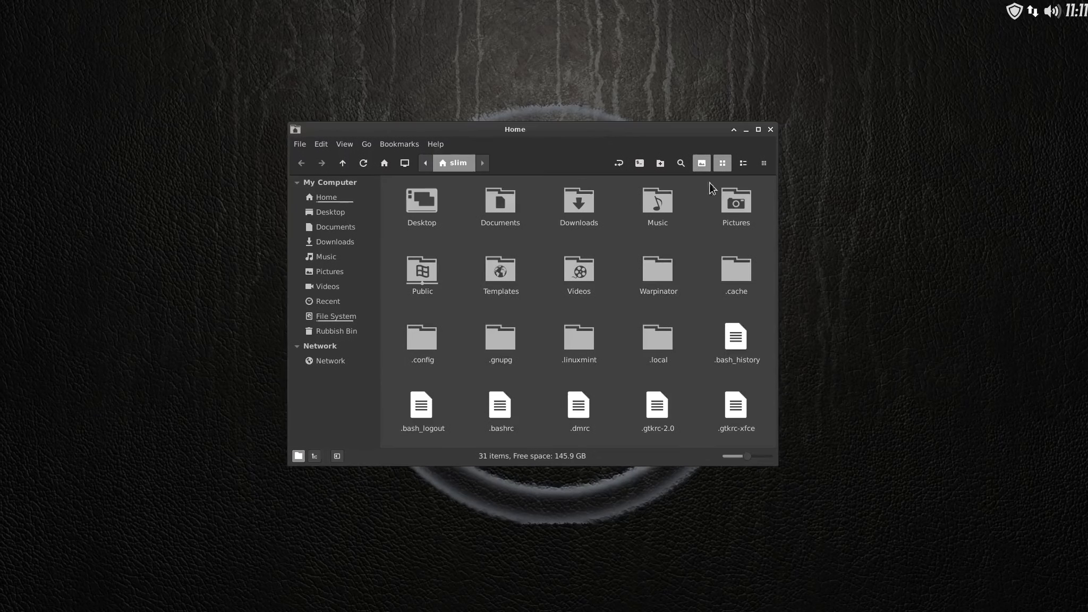
{"action": "scroll", "coordinate": [685, 367], "scroll_direction": "down", "scroll_amount": 5}
{"action": "scroll", "coordinate": [686, 367], "scroll_direction": "up", "scroll_amount": 5}
{"action": "mouse_move", "coordinate": [1079, 24]}
{"action": "left_click_drag", "start_coordinate": [566, 131], "coordinate": [599, 131]}
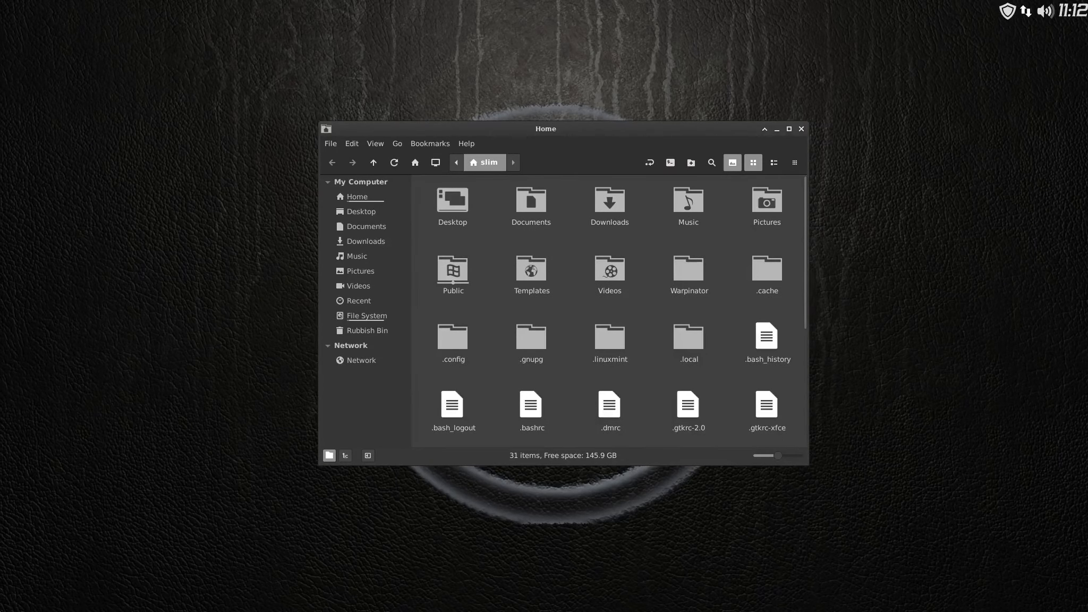
Copy linuxmint-logo-menu.png from the Documents folder.
{"action": "left_click", "coordinate": [16, 606]}
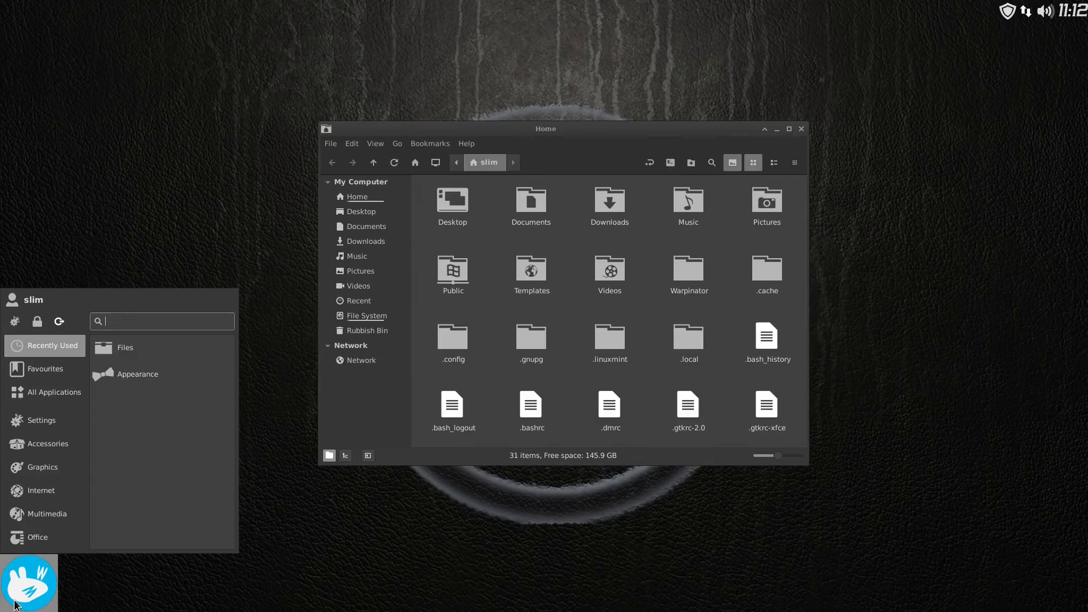
{"action": "key", "text": "Escape"}
{"action": "left_click", "coordinate": [376, 228]}
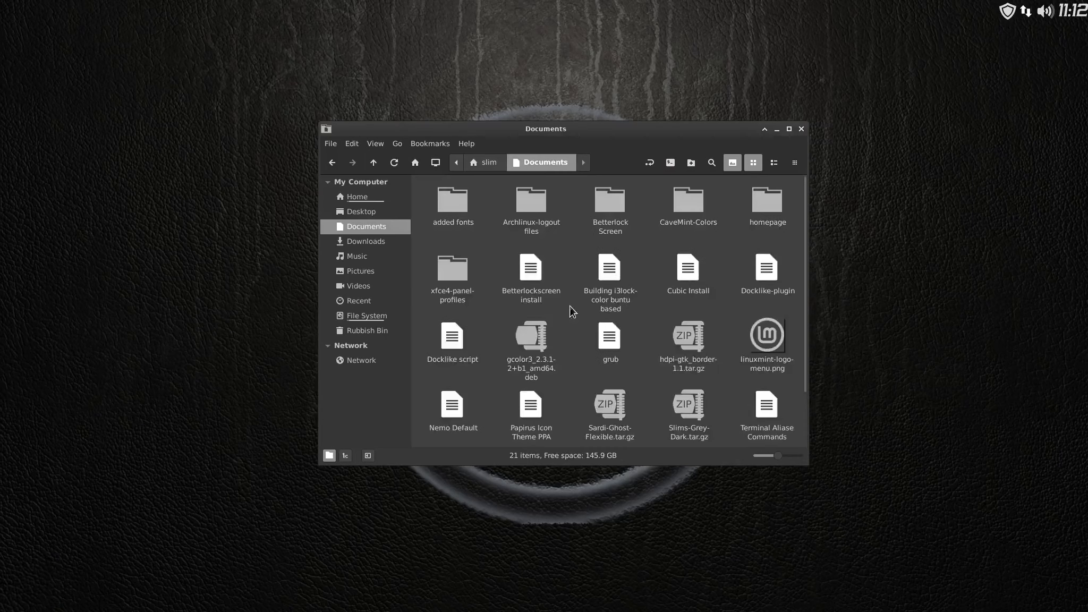
{"action": "left_click", "coordinate": [765, 341]}
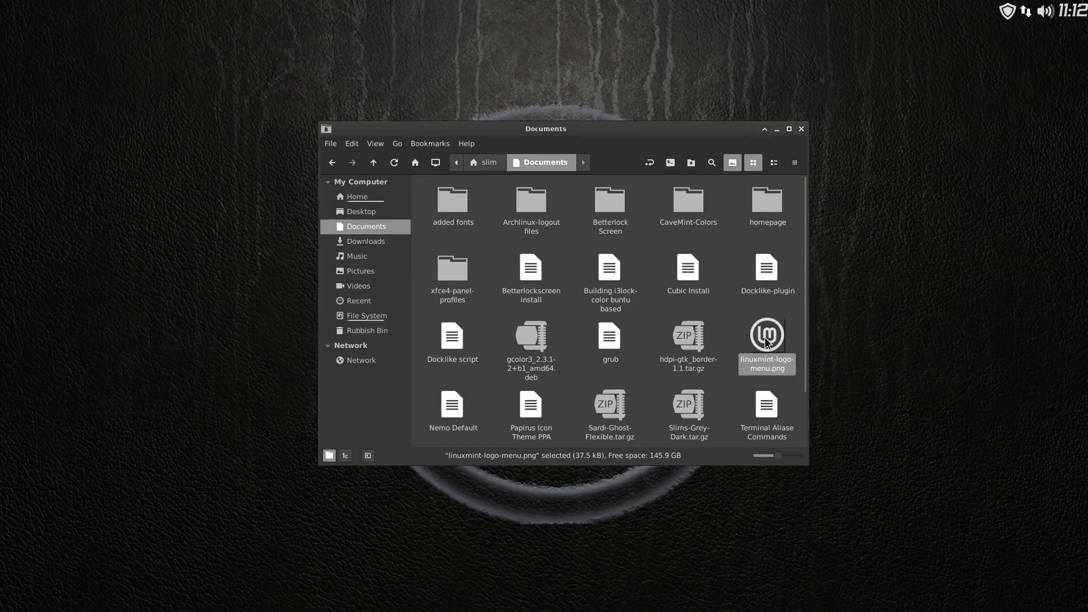
{"action": "right_click", "coordinate": [766, 341]}
{"action": "left_click", "coordinate": [787, 397]}
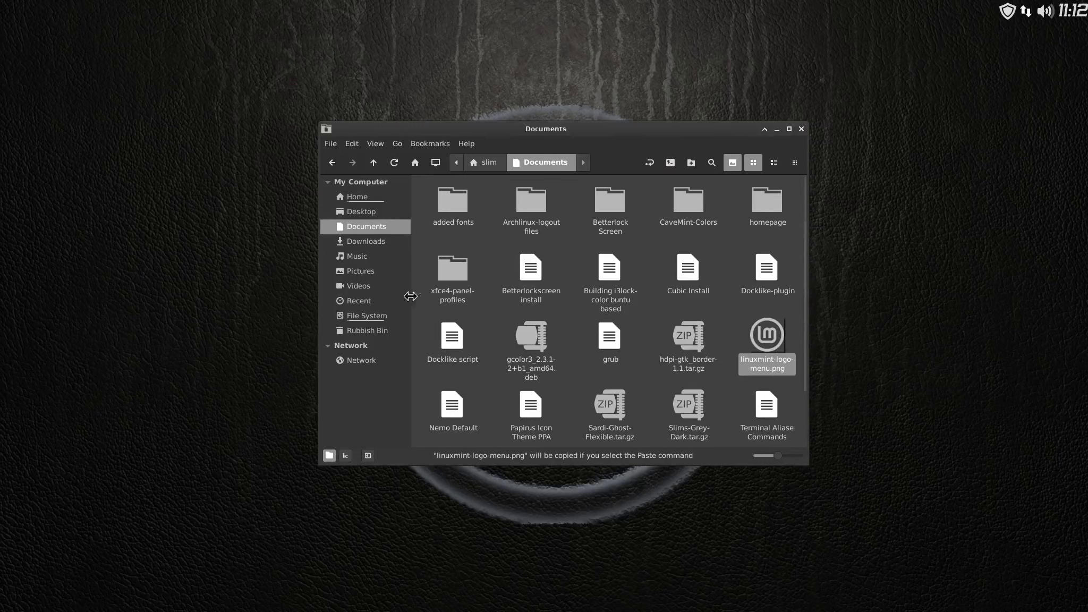
Go to the /usr/share/pixmaps folder, starting from the root of the file system.
{"action": "left_click", "coordinate": [372, 317]}
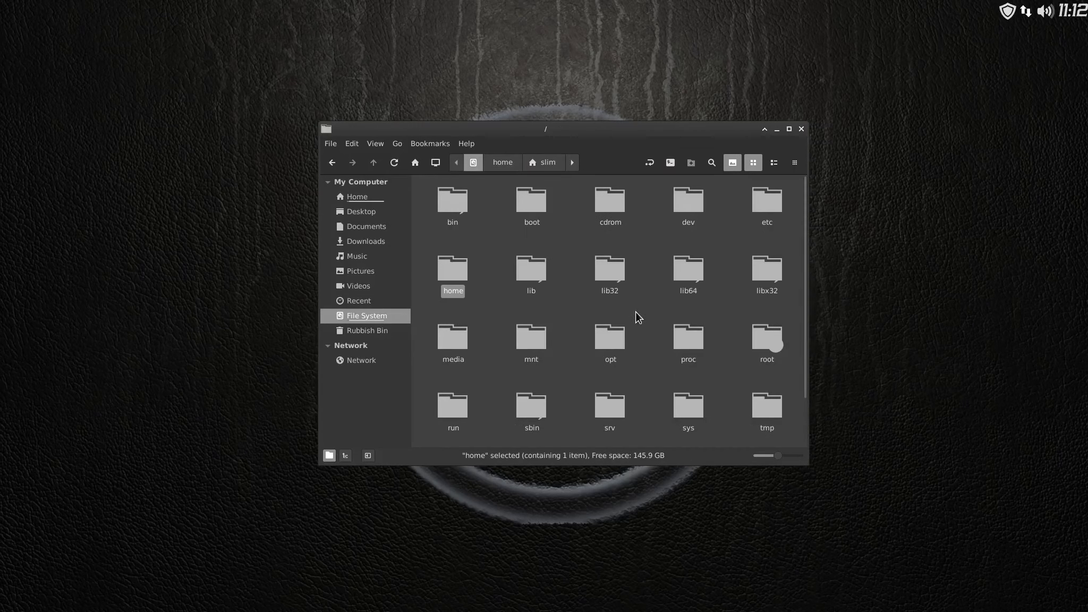
{"action": "scroll", "coordinate": [637, 311], "scroll_direction": "down", "scroll_amount": 2}
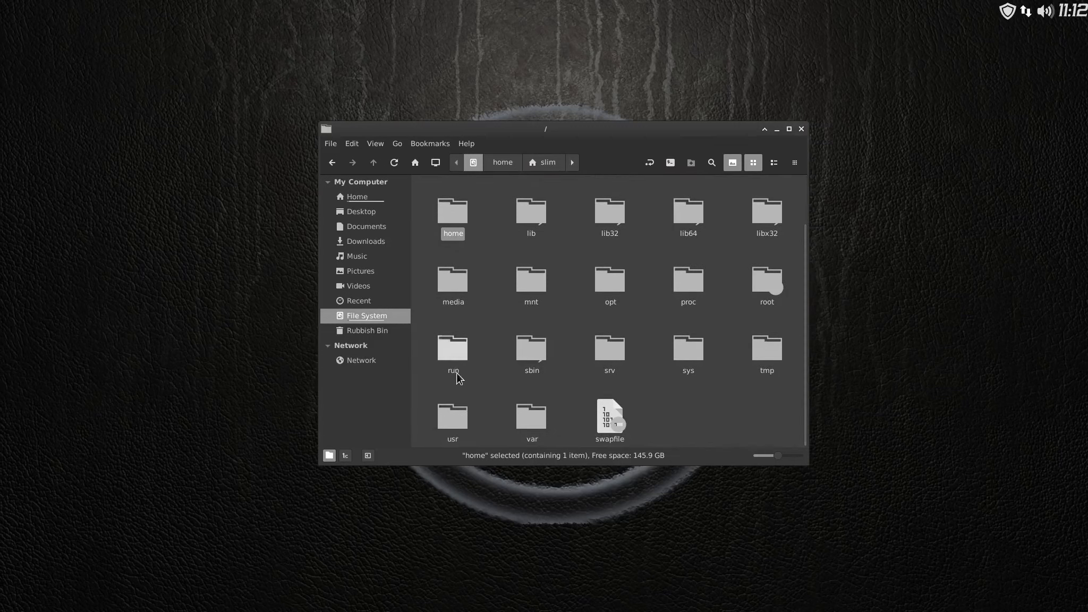
{"action": "double_click", "coordinate": [446, 423]}
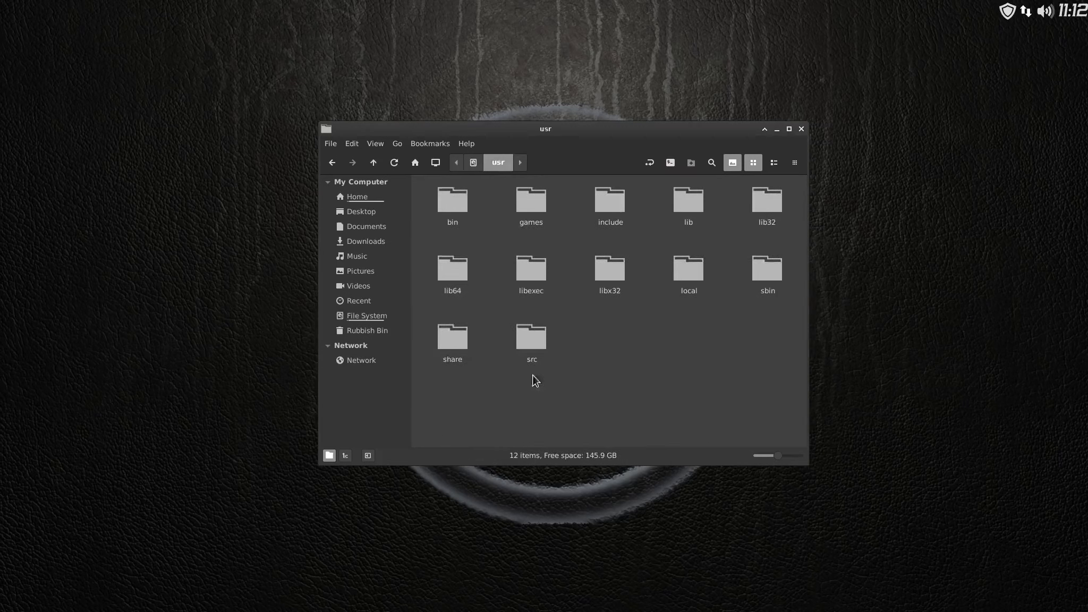
{"action": "double_click", "coordinate": [449, 340]}
{"action": "scroll", "coordinate": [624, 334], "scroll_direction": "down", "scroll_amount": 5}
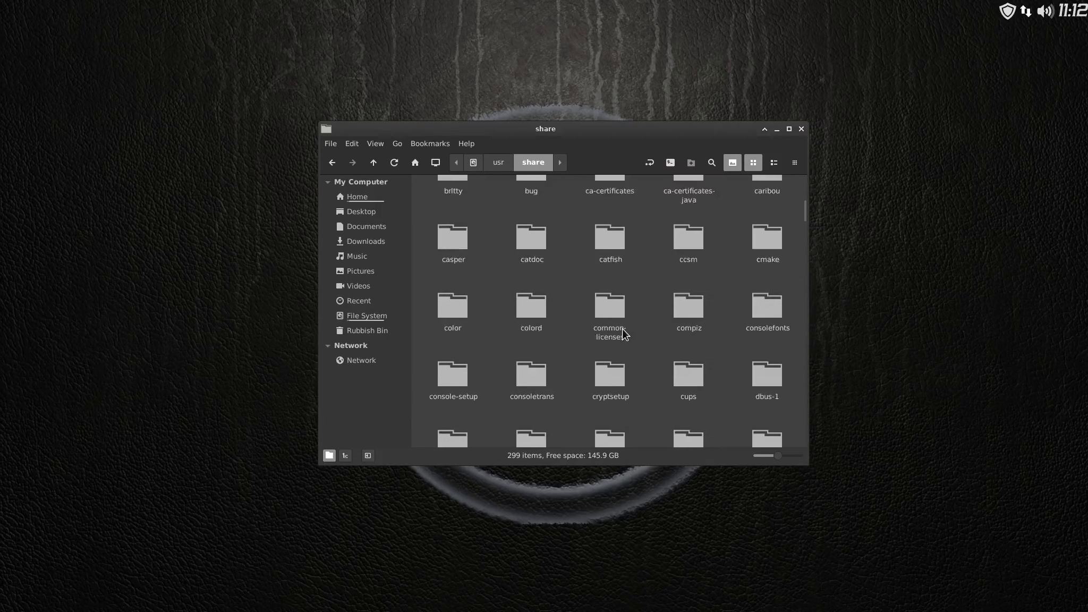
{"action": "scroll", "coordinate": [623, 331], "scroll_direction": "down", "scroll_amount": 8}
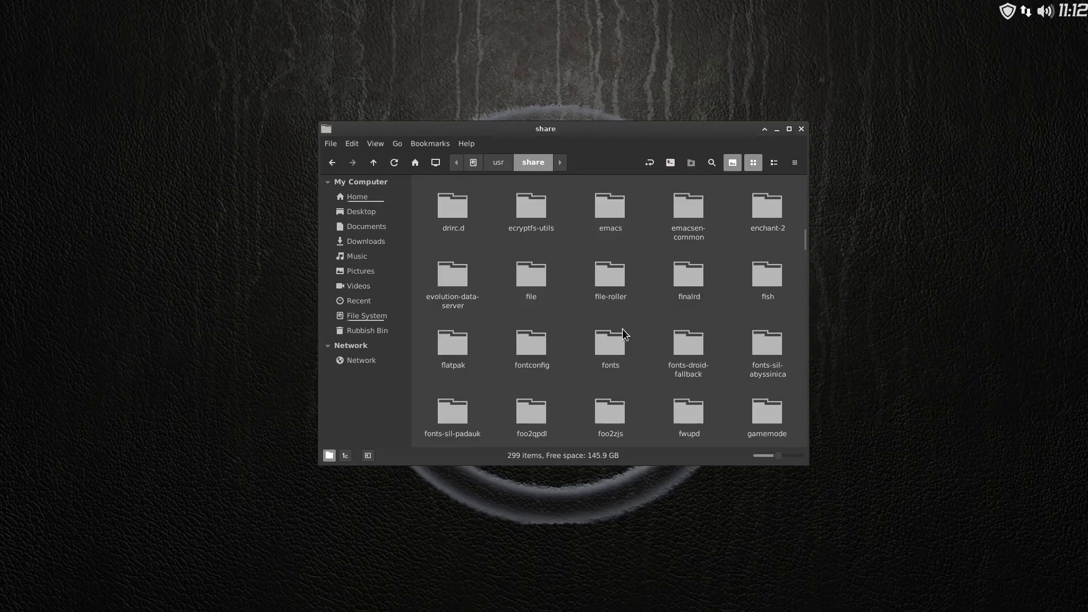
{"action": "scroll", "coordinate": [623, 329], "scroll_direction": "down", "scroll_amount": 3}
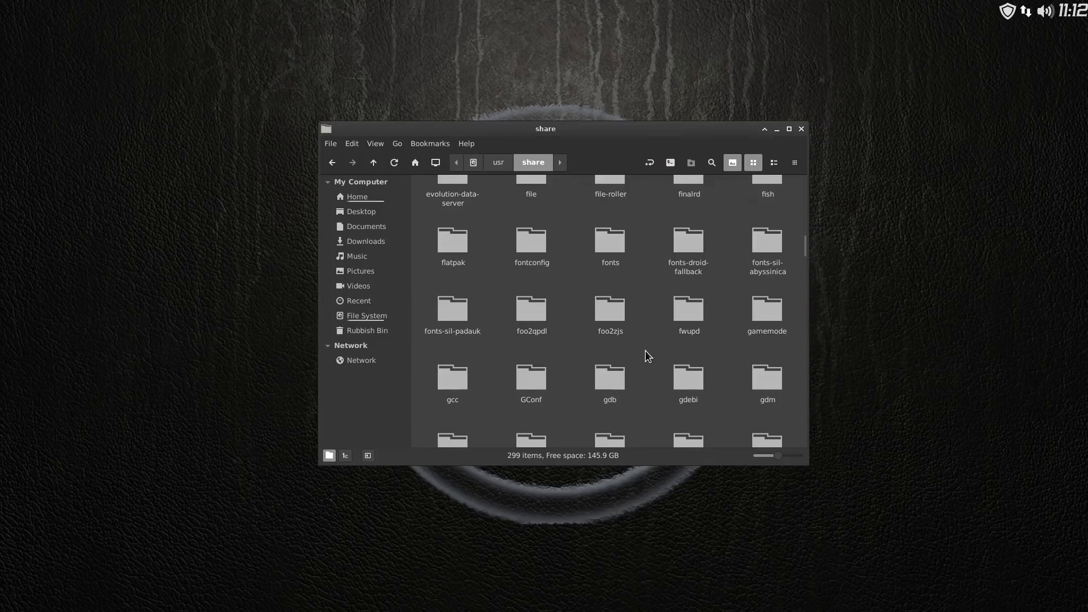
{"action": "scroll", "coordinate": [645, 350], "scroll_direction": "down", "scroll_amount": 10}
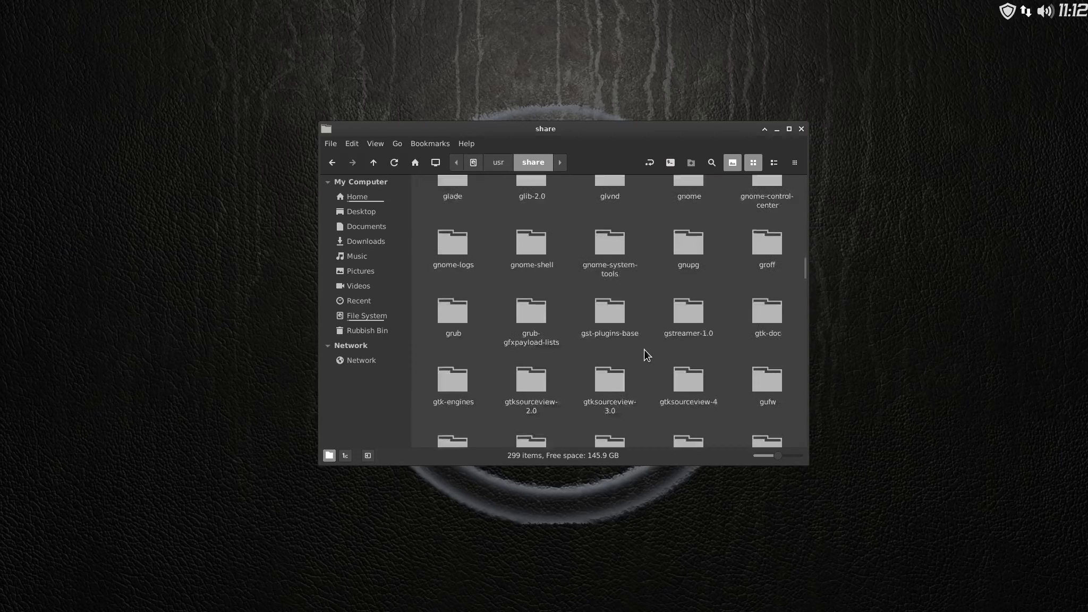
{"action": "scroll", "coordinate": [645, 350], "scroll_direction": "down", "scroll_amount": 10}
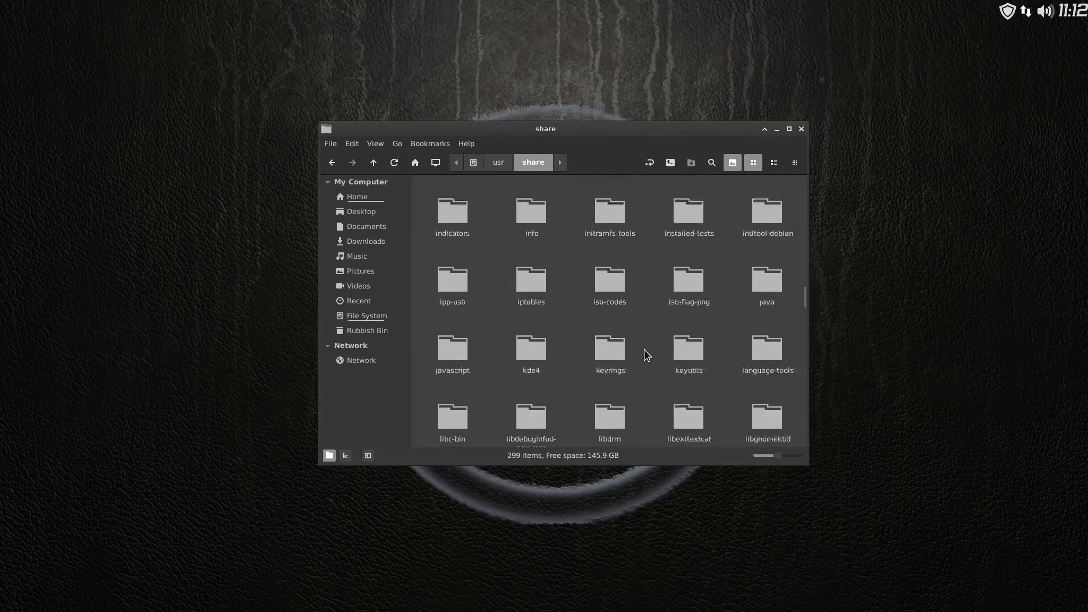
{"action": "scroll", "coordinate": [644, 349], "scroll_direction": "down", "scroll_amount": 9}
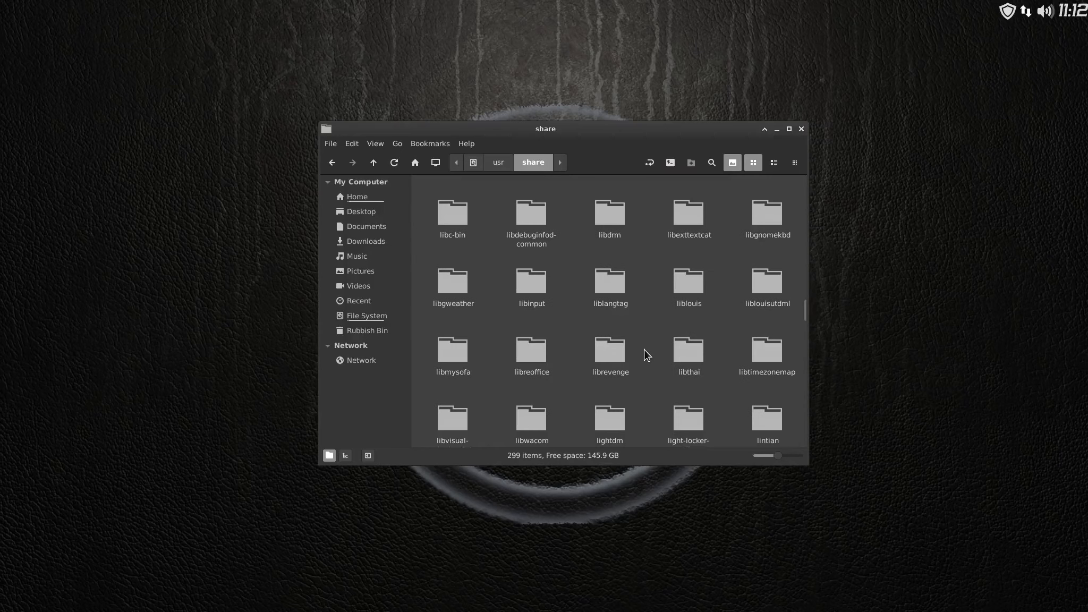
{"action": "scroll", "coordinate": [645, 349], "scroll_direction": "down", "scroll_amount": 3}
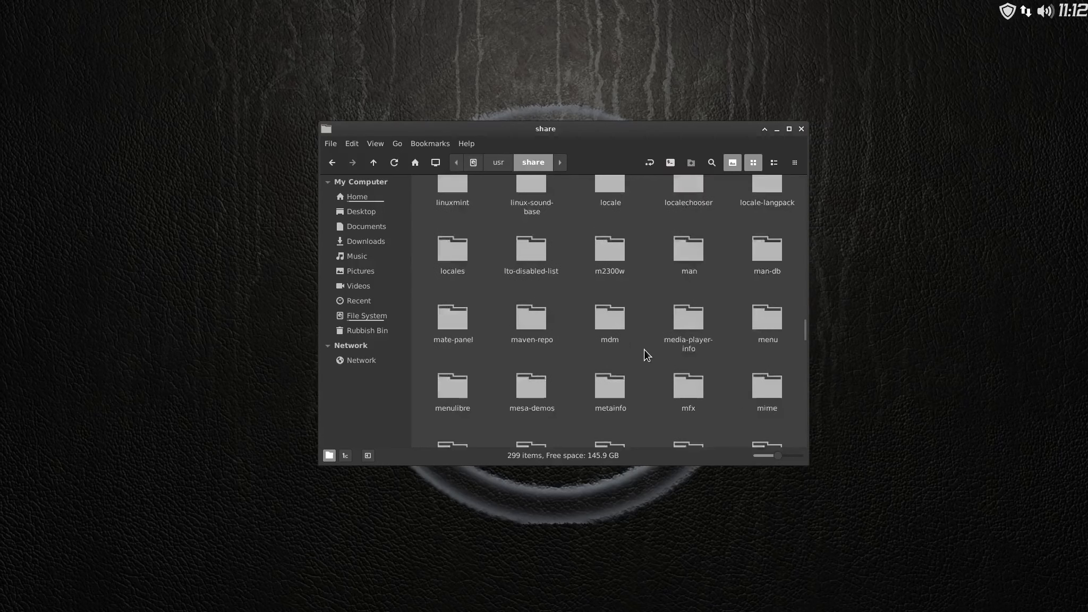
{"action": "scroll", "coordinate": [644, 348], "scroll_direction": "down", "scroll_amount": 6}
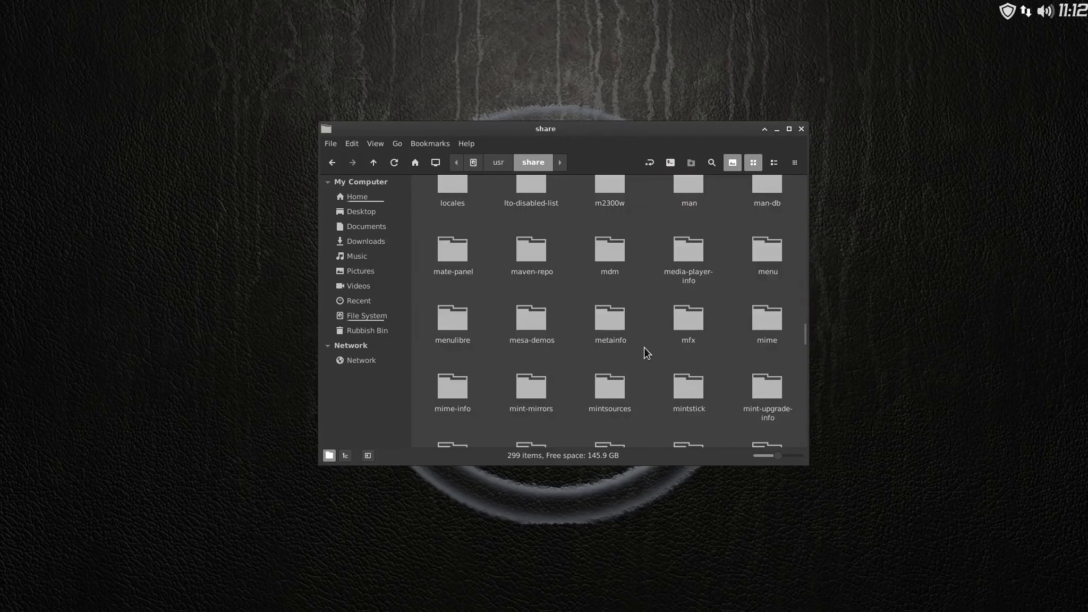
{"action": "scroll", "coordinate": [645, 351], "scroll_direction": "down", "scroll_amount": 6}
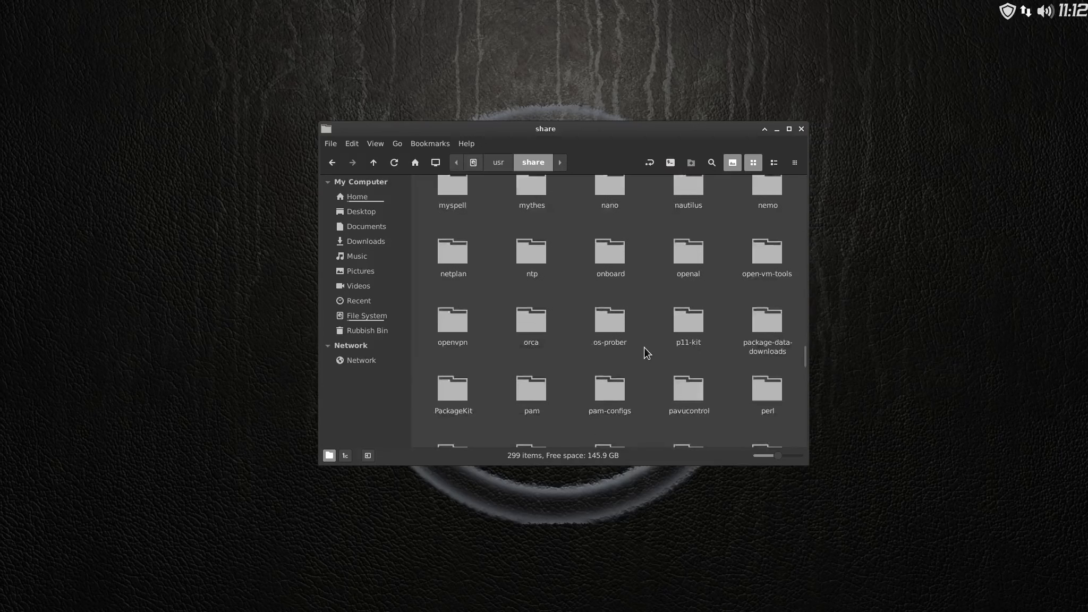
{"action": "scroll", "coordinate": [645, 347], "scroll_direction": "down", "scroll_amount": 2}
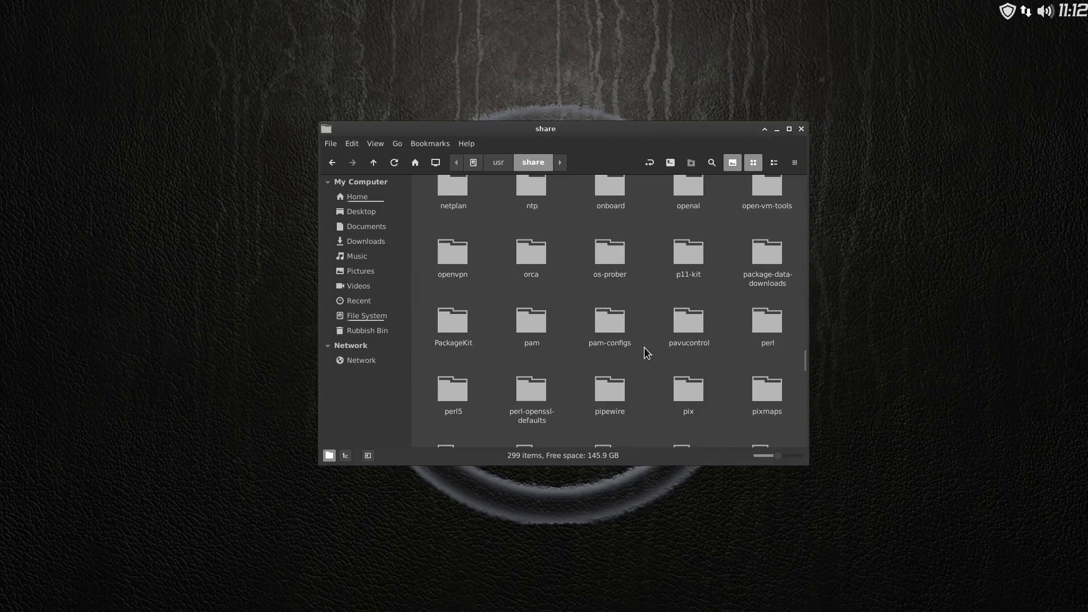
{"action": "scroll", "coordinate": [645, 347], "scroll_direction": "down", "scroll_amount": 2}
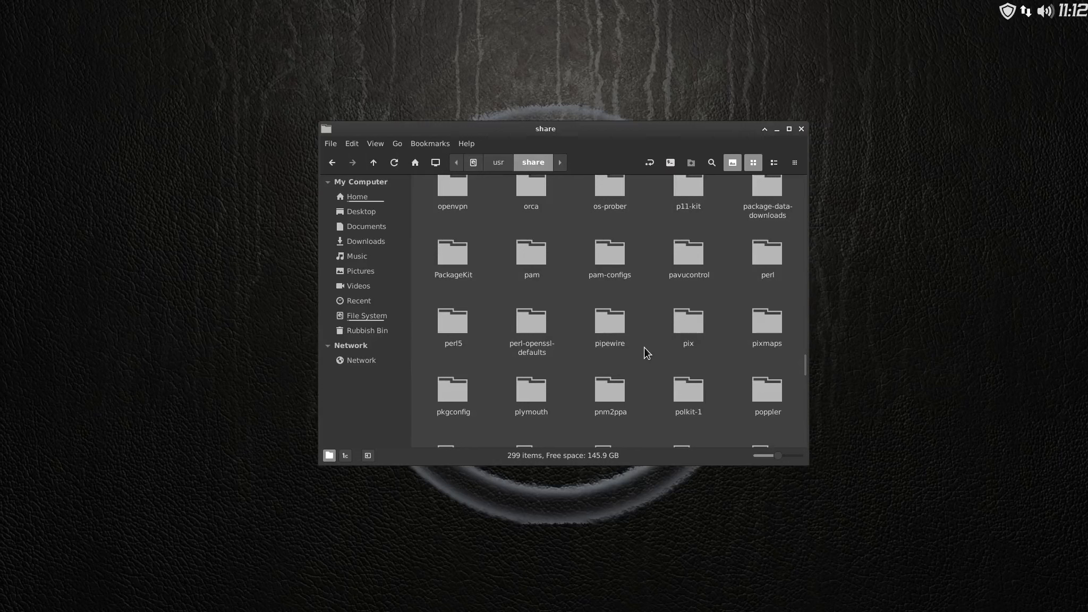
{"action": "double_click", "coordinate": [755, 322]}
Open the pixmaps folder as root, authenticating with the account password.
{"action": "right_click", "coordinate": [644, 313]}
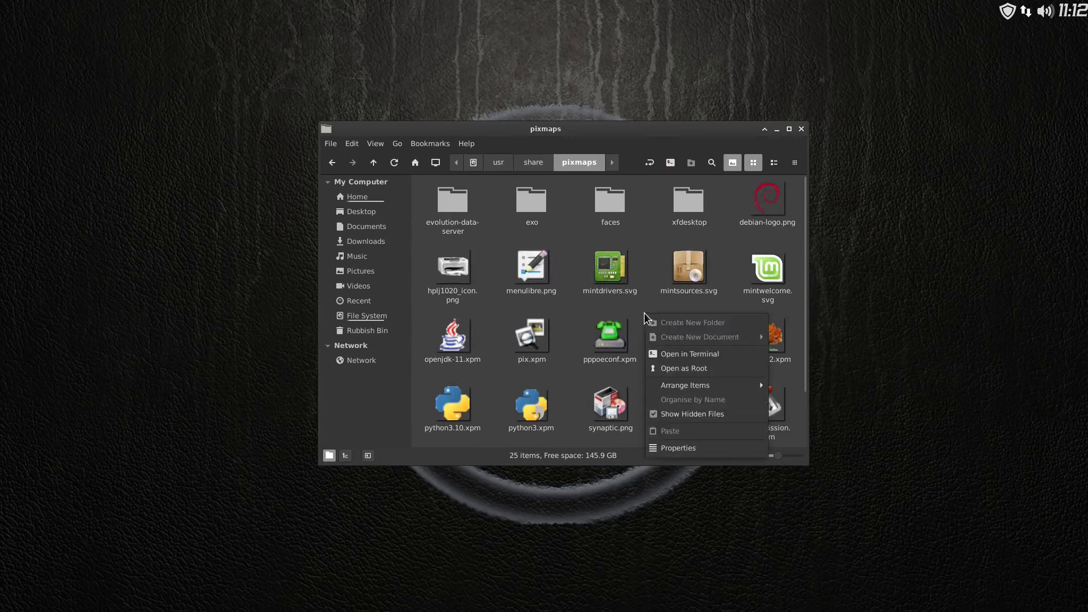
{"action": "left_click", "coordinate": [684, 369]}
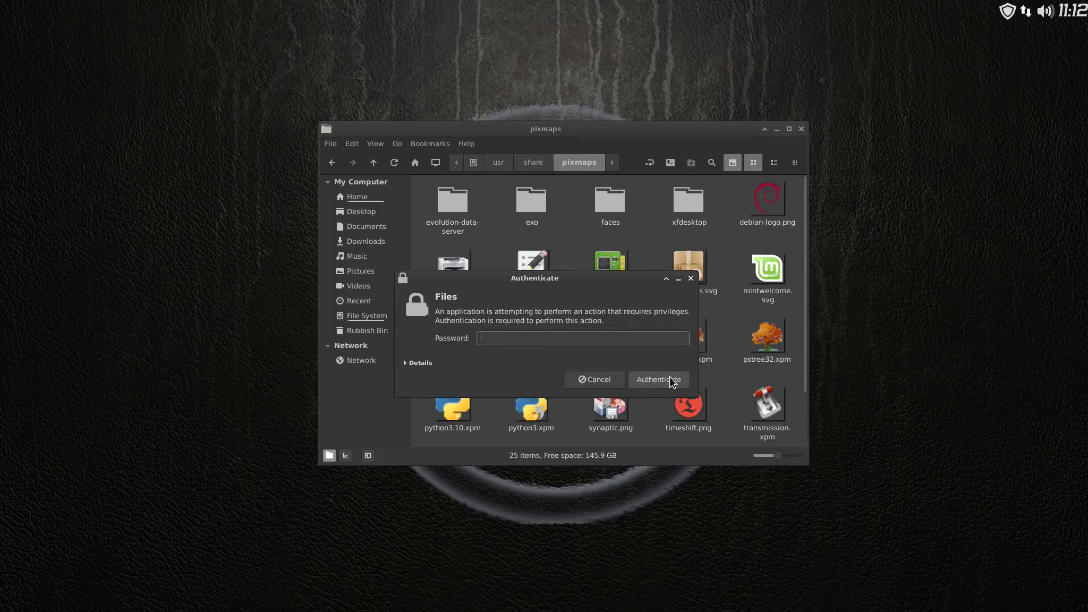
{"action": "type", "text": "•••••••"}
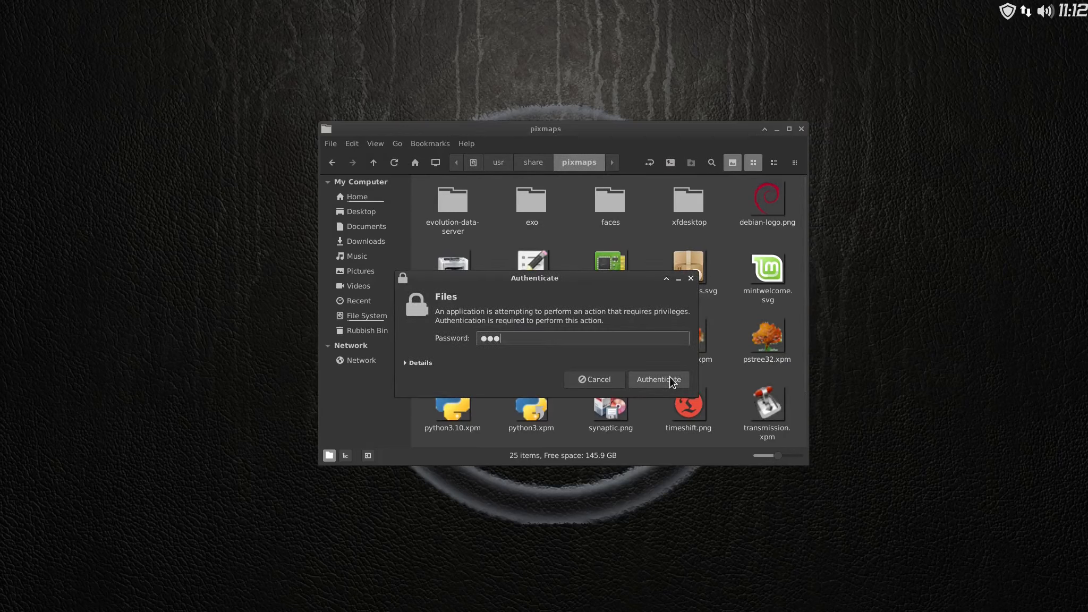
{"action": "type", "text": "••••"}
{"action": "left_click", "coordinate": [670, 381]}
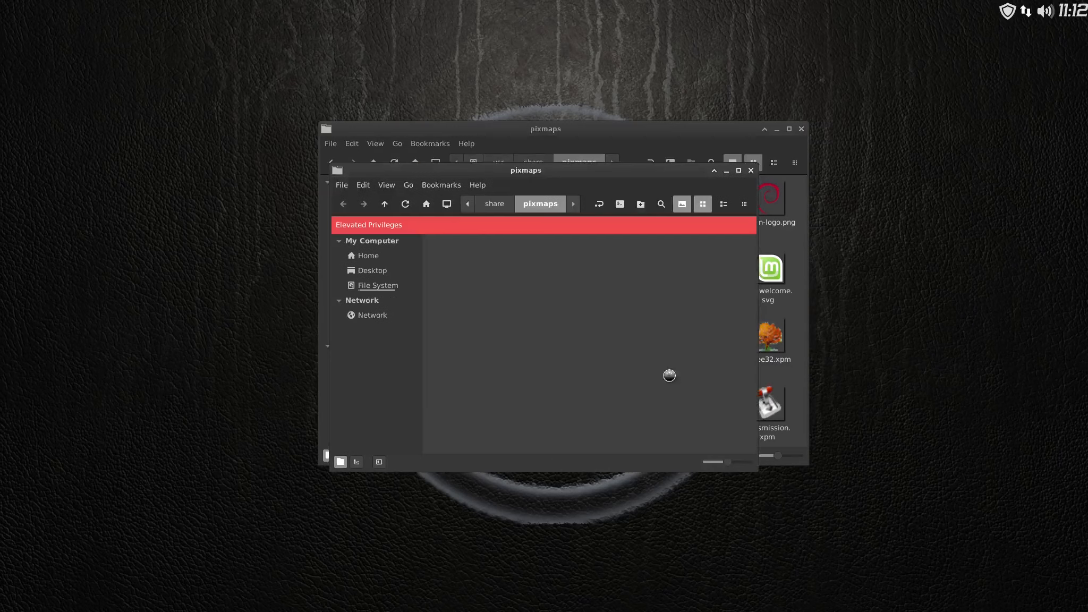
Paste the copied logo image into the root-privileged pixmaps folder and close both file manager windows.
{"action": "right_click", "coordinate": [620, 302]}
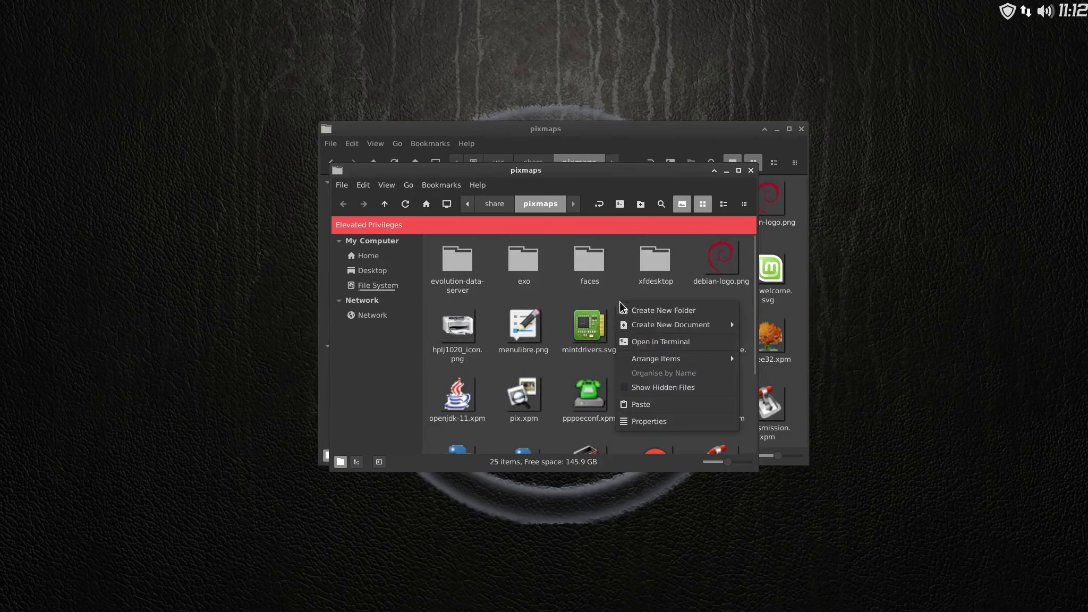
{"action": "left_click", "coordinate": [641, 405]}
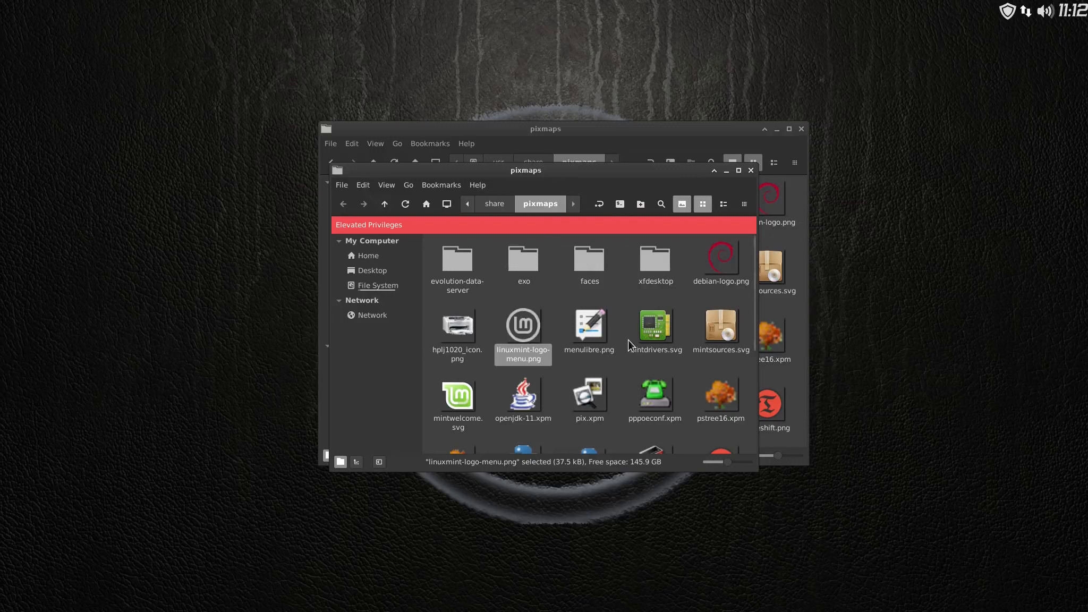
{"action": "left_click", "coordinate": [622, 367]}
{"action": "left_click", "coordinate": [750, 170]}
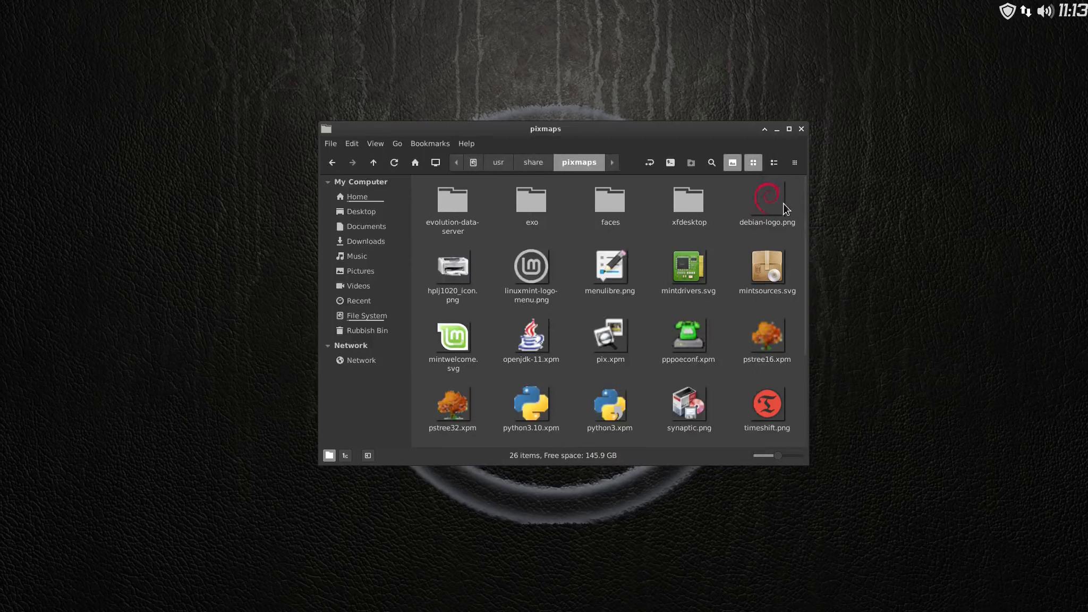
{"action": "left_click", "coordinate": [801, 129]}
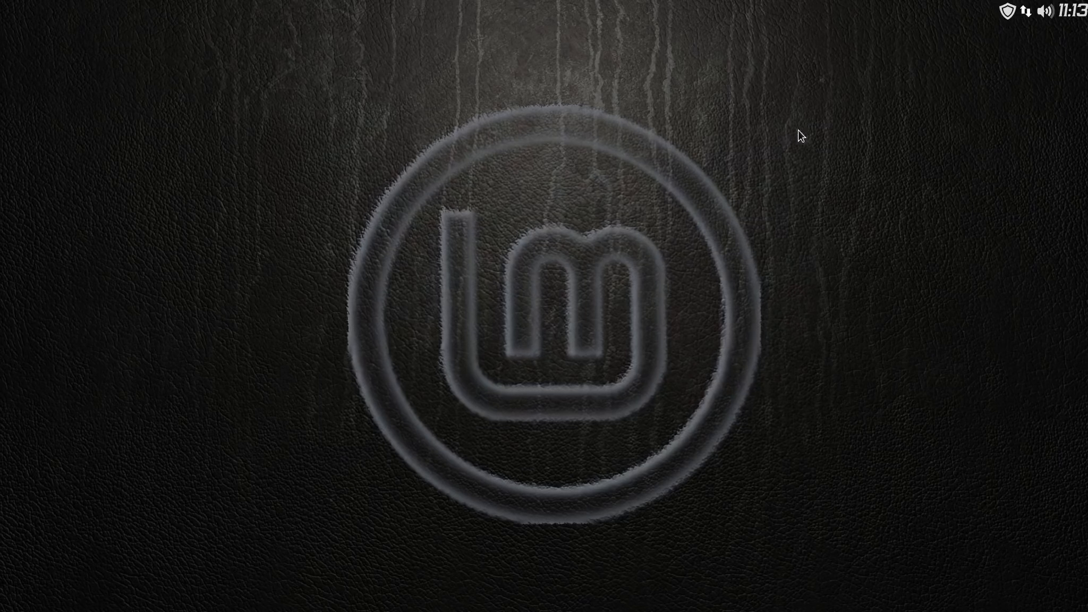
Open the Whisker Menu's application editor and move the System category up to directly below Settings, above the separator.
{"action": "right_click", "coordinate": [26, 597]}
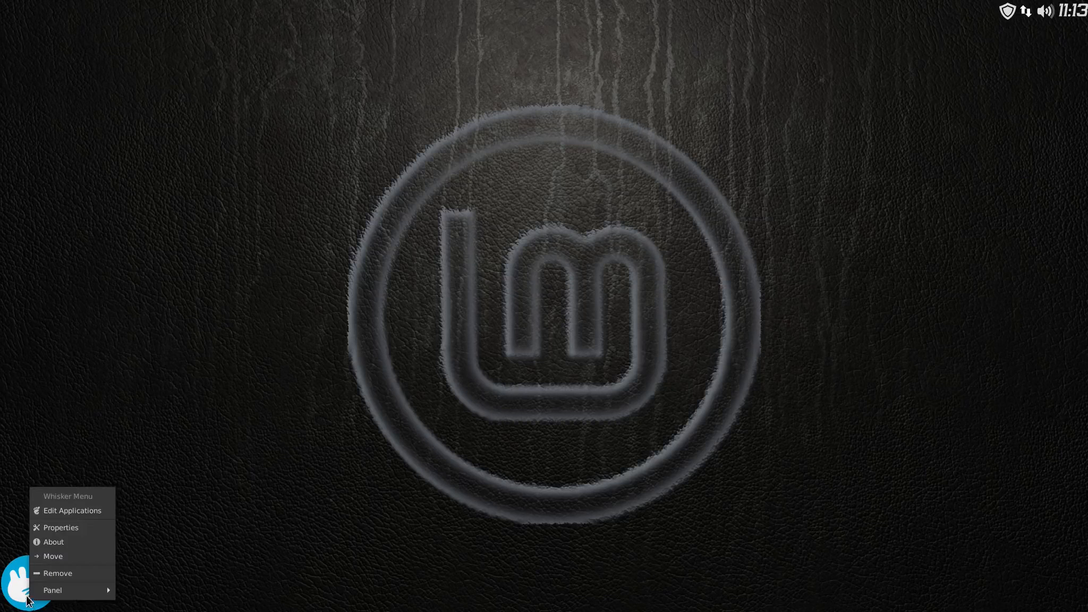
{"action": "left_click", "coordinate": [86, 513]}
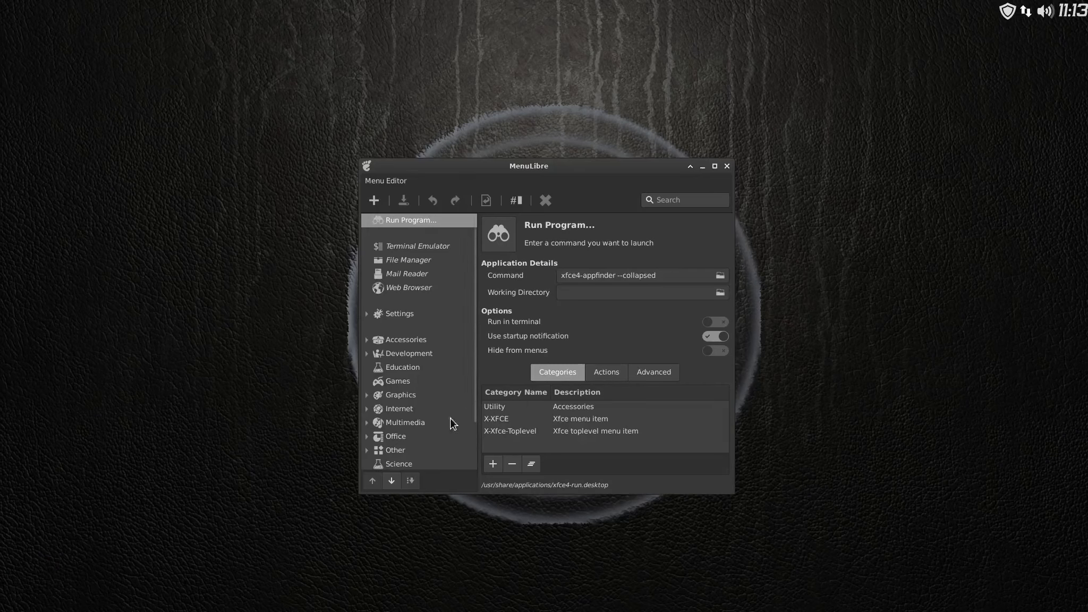
{"action": "scroll", "coordinate": [428, 418], "scroll_direction": "down", "scroll_amount": 2}
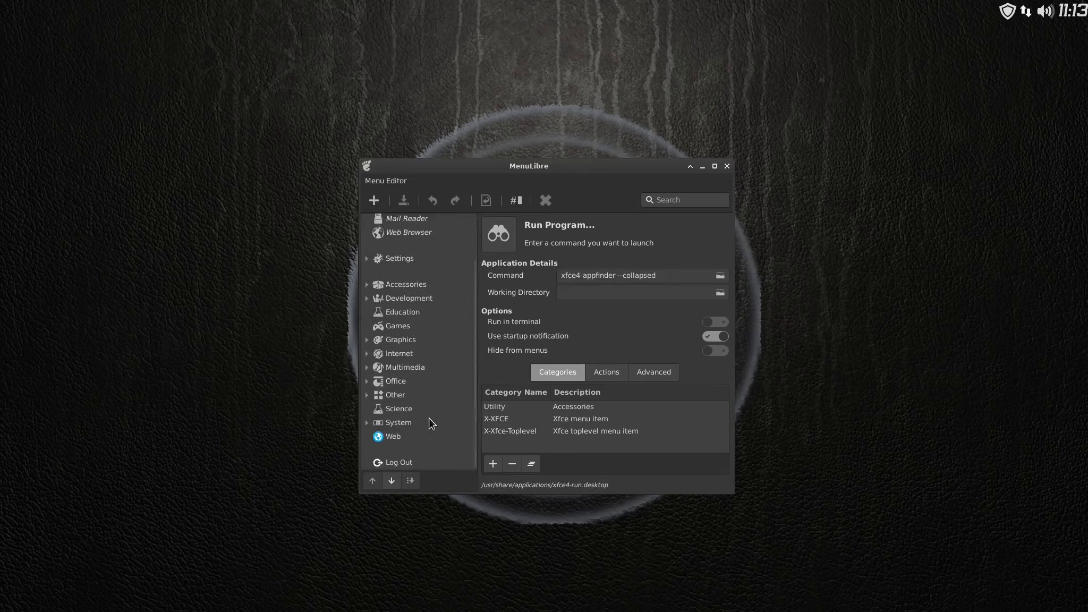
{"action": "left_click", "coordinate": [398, 424]}
{"action": "left_click", "coordinate": [371, 481]}
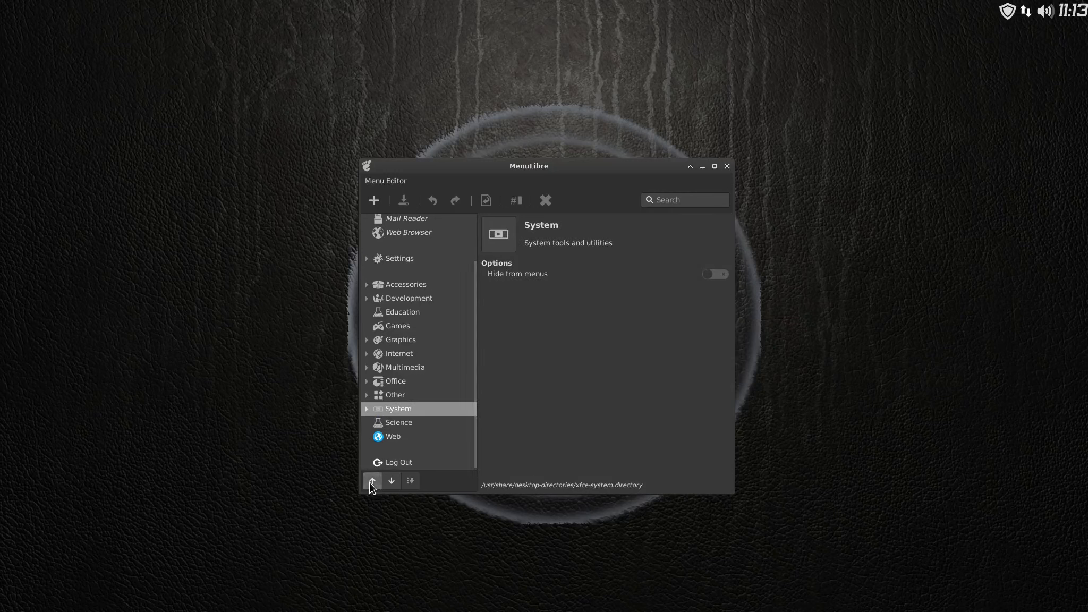
{"action": "left_click", "coordinate": [371, 481]}
{"action": "left_click", "coordinate": [371, 480]}
{"action": "left_click", "coordinate": [371, 481]}
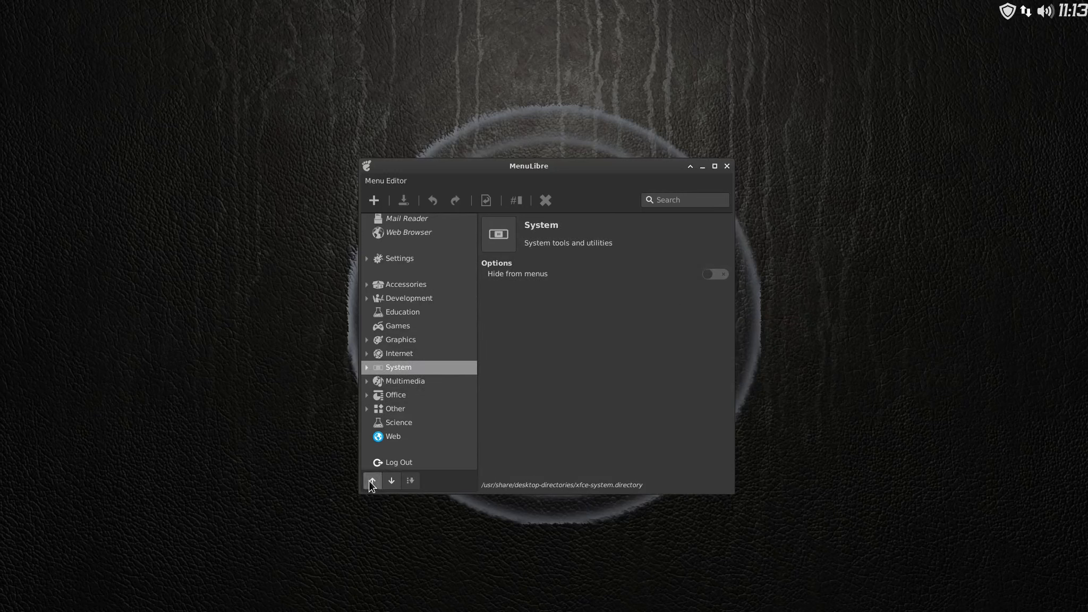
{"action": "left_click", "coordinate": [371, 481]}
{"action": "left_click", "coordinate": [371, 481]}
{"action": "left_click", "coordinate": [371, 481]}
{"action": "left_click", "coordinate": [370, 481]}
{"action": "left_click", "coordinate": [371, 481]}
{"action": "left_click", "coordinate": [371, 481]}
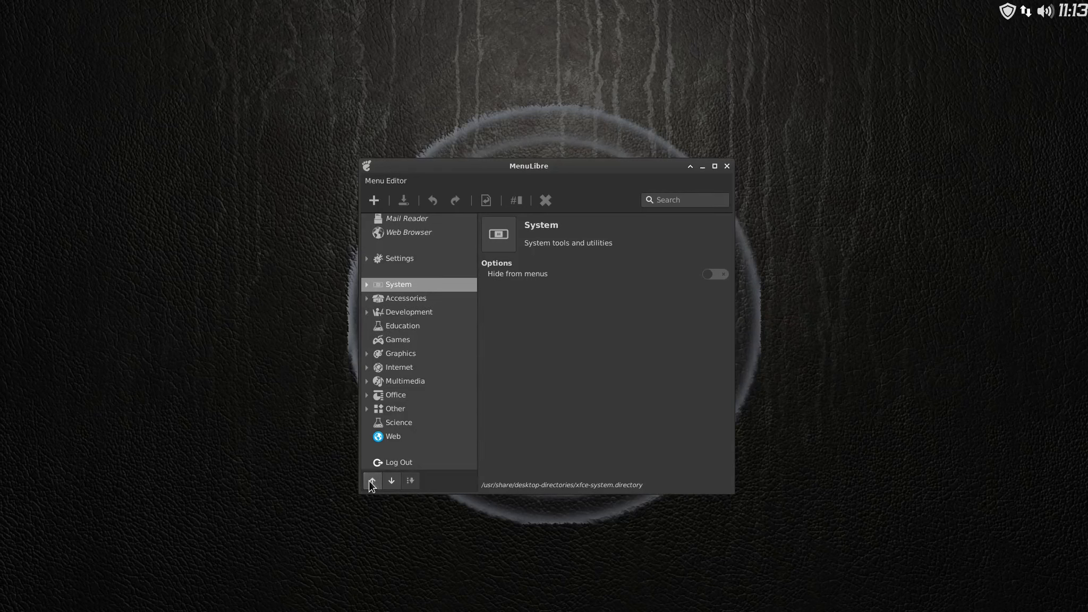
{"action": "left_click", "coordinate": [371, 481]}
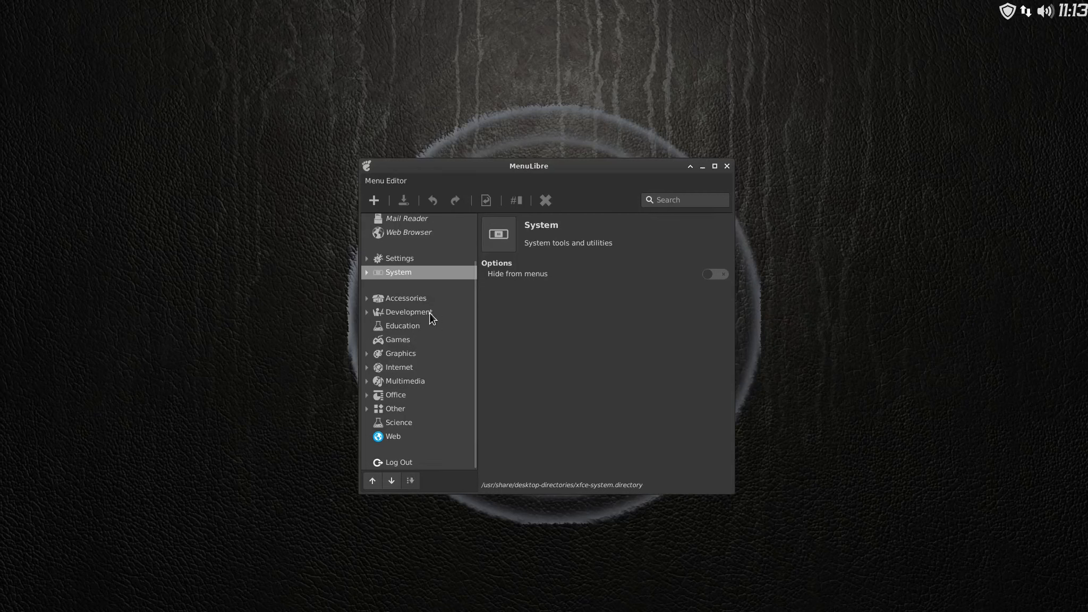
Move the Accessories, Development, Education and Games categories up above the separator, in that order below System.
{"action": "left_click", "coordinate": [400, 298]}
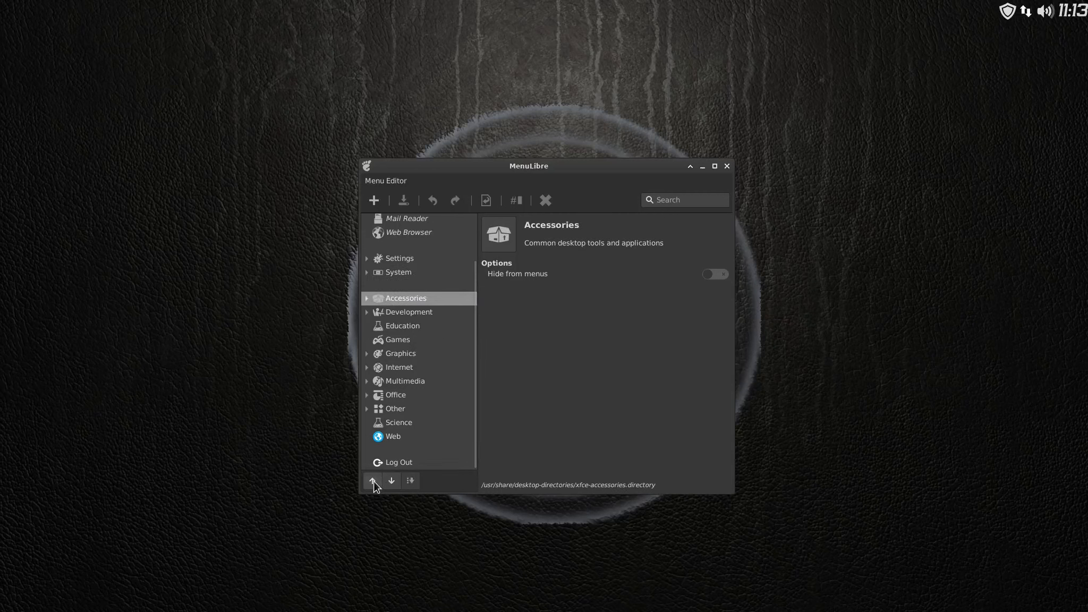
{"action": "left_click", "coordinate": [373, 481]}
{"action": "left_click", "coordinate": [406, 309]}
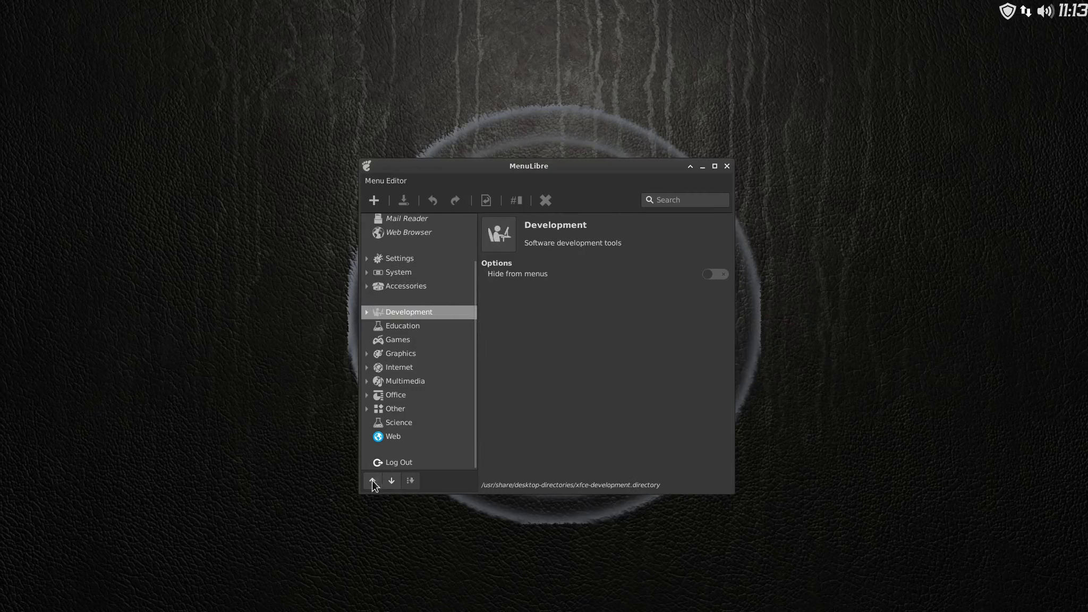
{"action": "left_click", "coordinate": [373, 480]}
{"action": "left_click", "coordinate": [398, 327]}
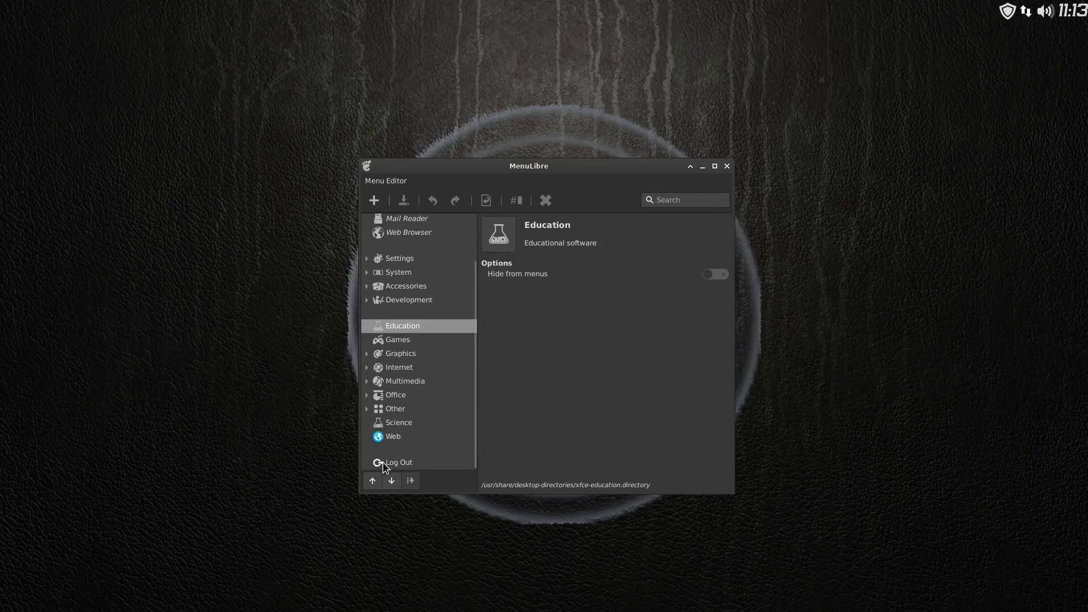
{"action": "left_click", "coordinate": [374, 477]}
{"action": "left_click", "coordinate": [390, 338]}
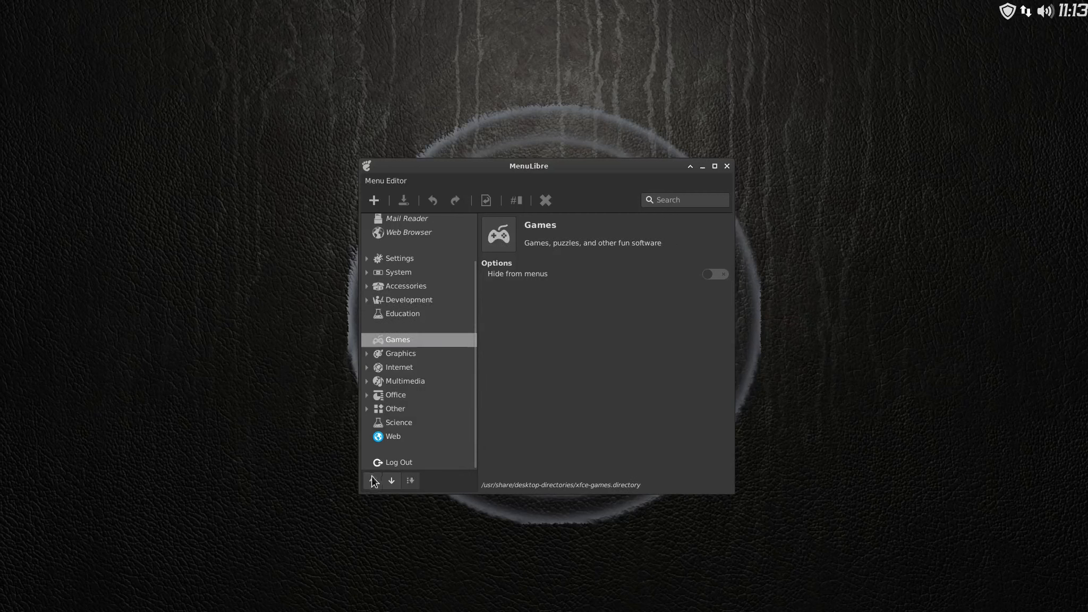
{"action": "left_click", "coordinate": [373, 480]}
Move the Graphics, Internet, Multimedia and Office categories up above the separator, in that order below Games.
{"action": "left_click", "coordinate": [397, 355]}
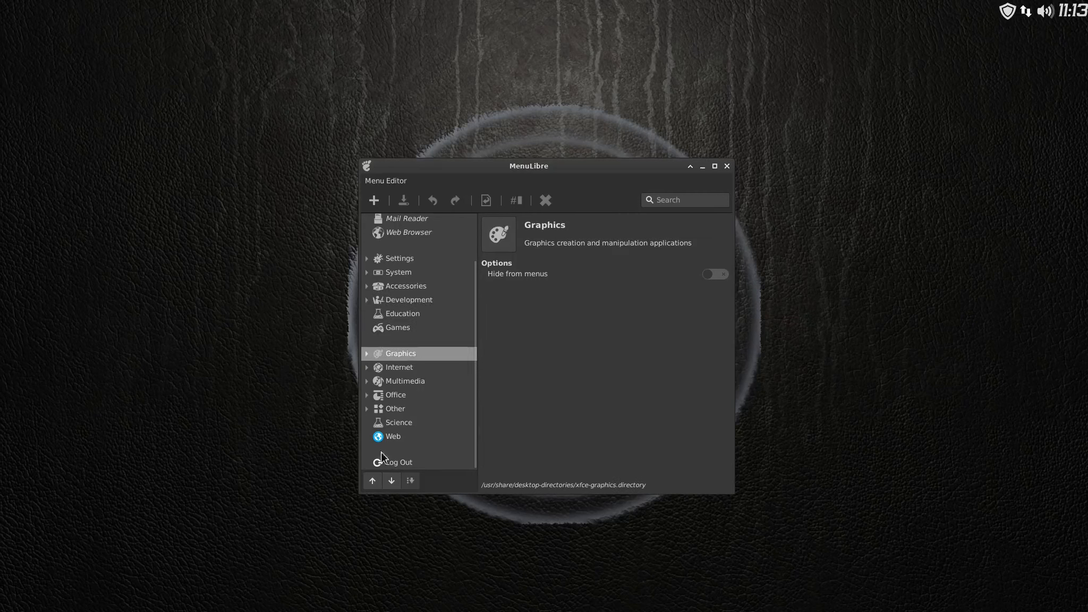
{"action": "left_click", "coordinate": [372, 481]}
{"action": "left_click", "coordinate": [393, 368]}
{"action": "left_click", "coordinate": [372, 480]}
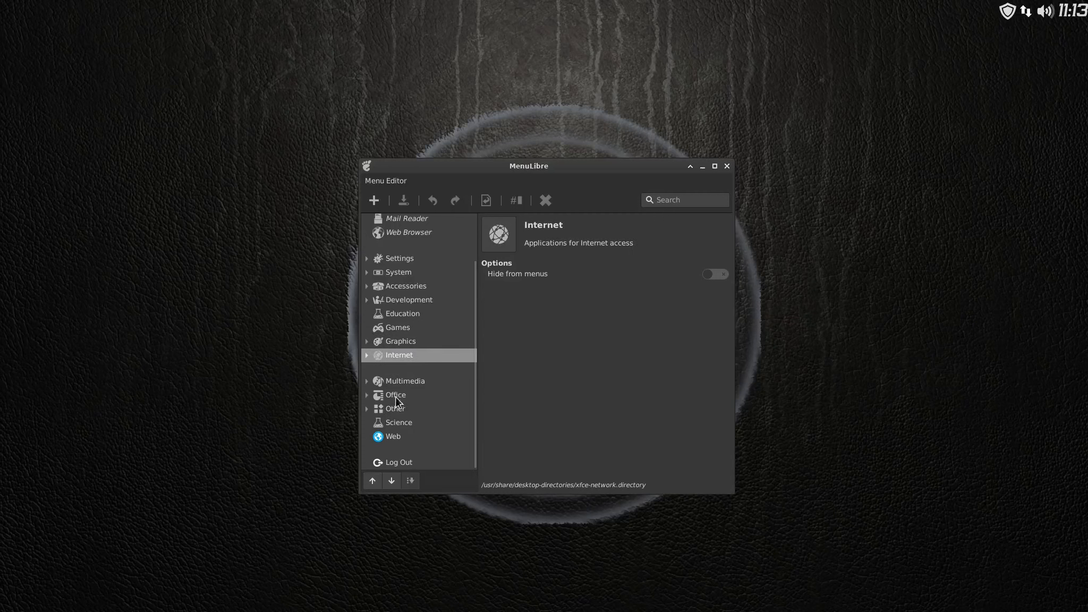
{"action": "left_click", "coordinate": [395, 381]}
{"action": "left_click", "coordinate": [374, 480]}
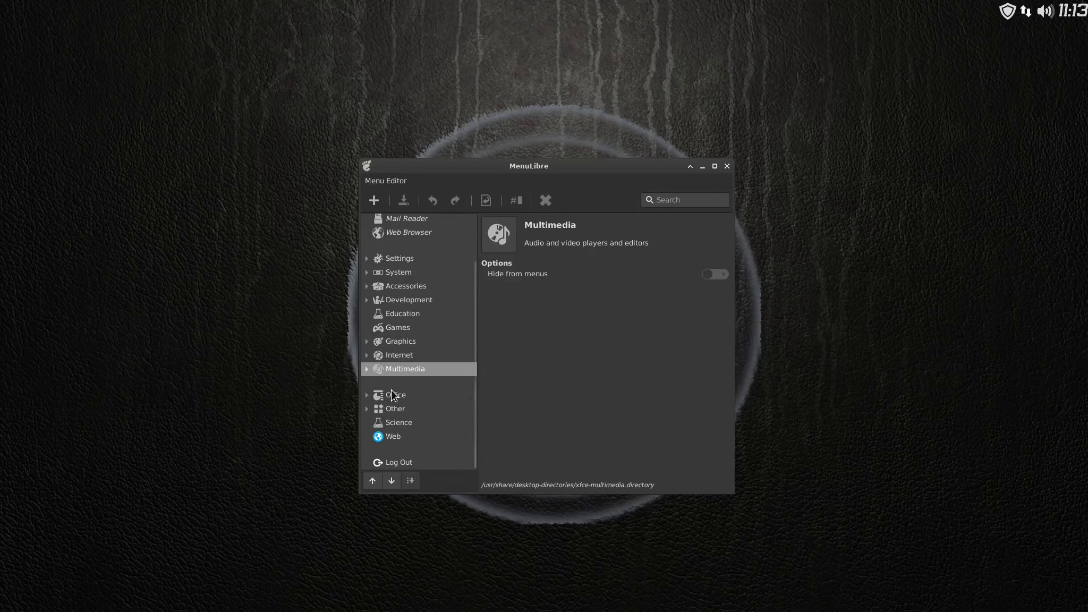
{"action": "left_click", "coordinate": [391, 392]}
{"action": "left_click", "coordinate": [373, 480]}
Move the Other, Science and Web categories up above the separator below Office, and close the menu editor.
{"action": "left_click", "coordinate": [394, 414]}
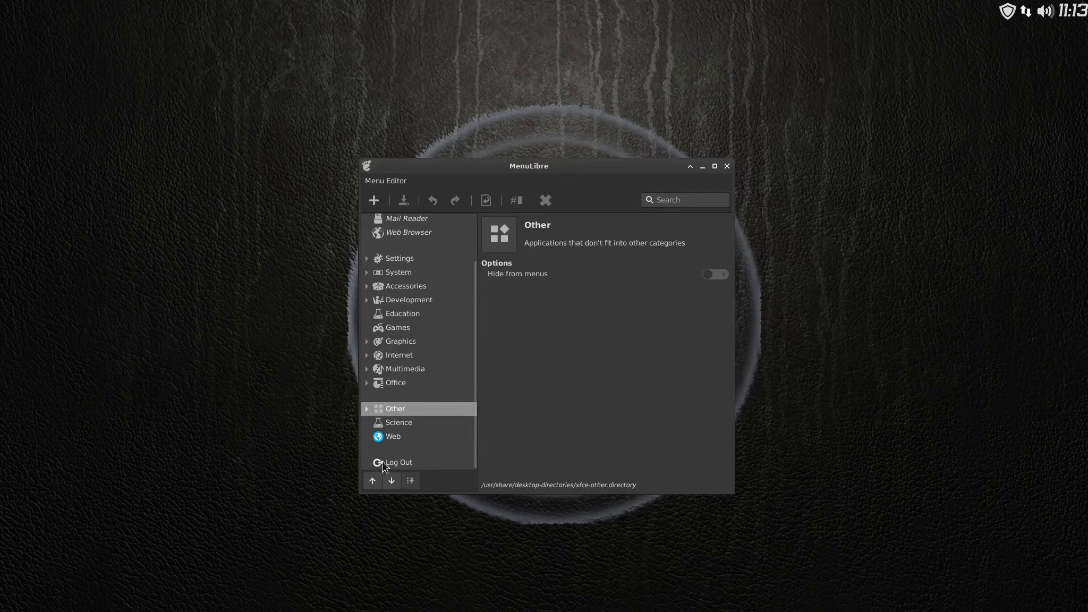
{"action": "left_click", "coordinate": [373, 481]}
{"action": "left_click", "coordinate": [392, 420]}
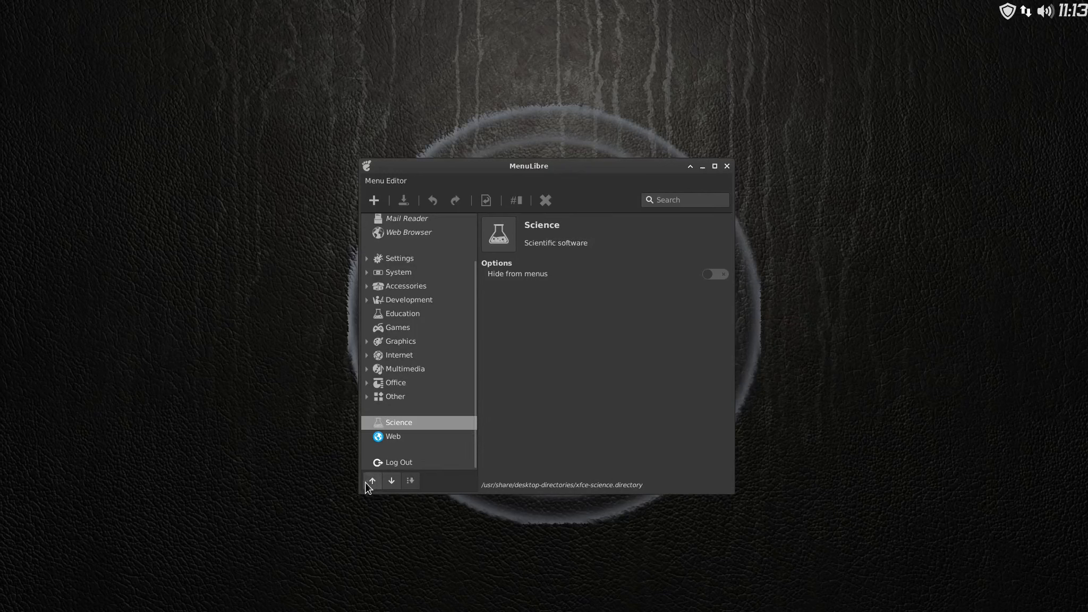
{"action": "left_click", "coordinate": [373, 480]}
{"action": "left_click", "coordinate": [390, 438]}
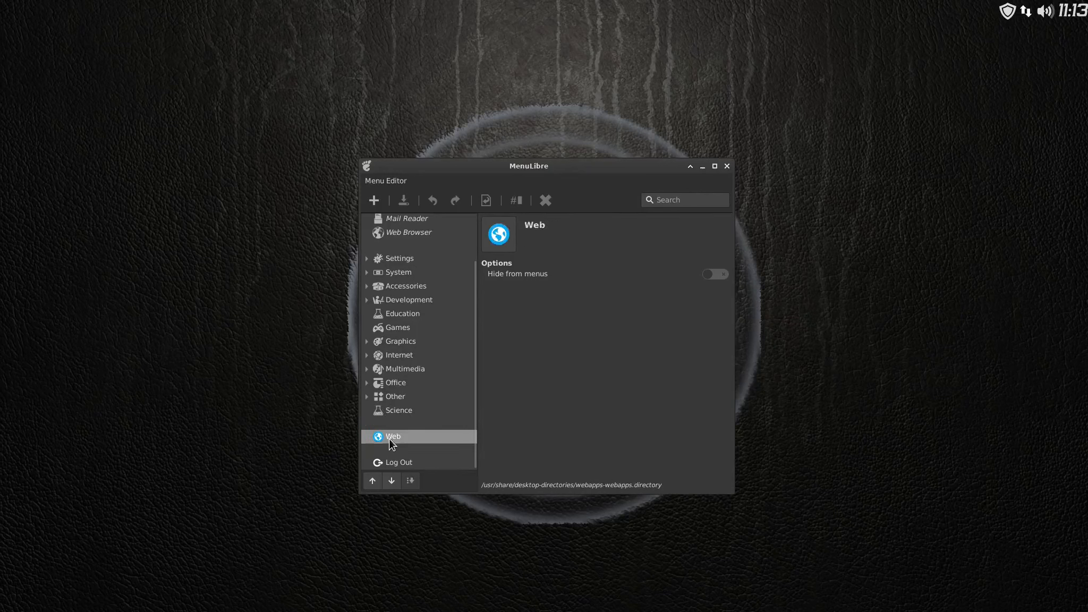
{"action": "left_click", "coordinate": [373, 481]}
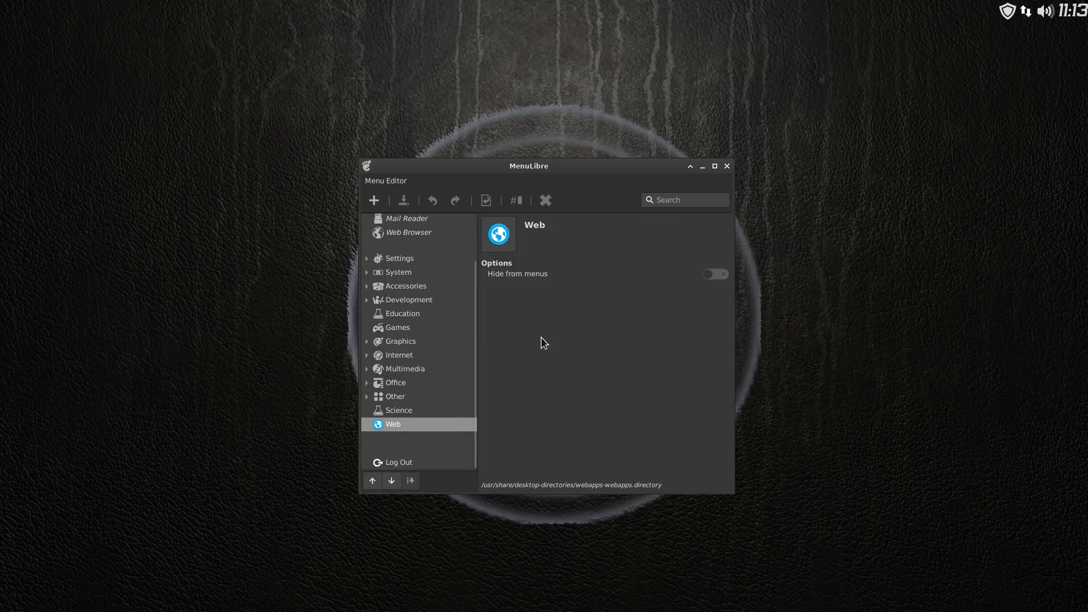
{"action": "mouse_move", "coordinate": [614, 171]}
{"action": "left_mouse_down"}
{"action": "mouse_move", "coordinate": [593, 170]}
{"action": "mouse_move", "coordinate": [604, 170]}
{"action": "left_mouse_up"}
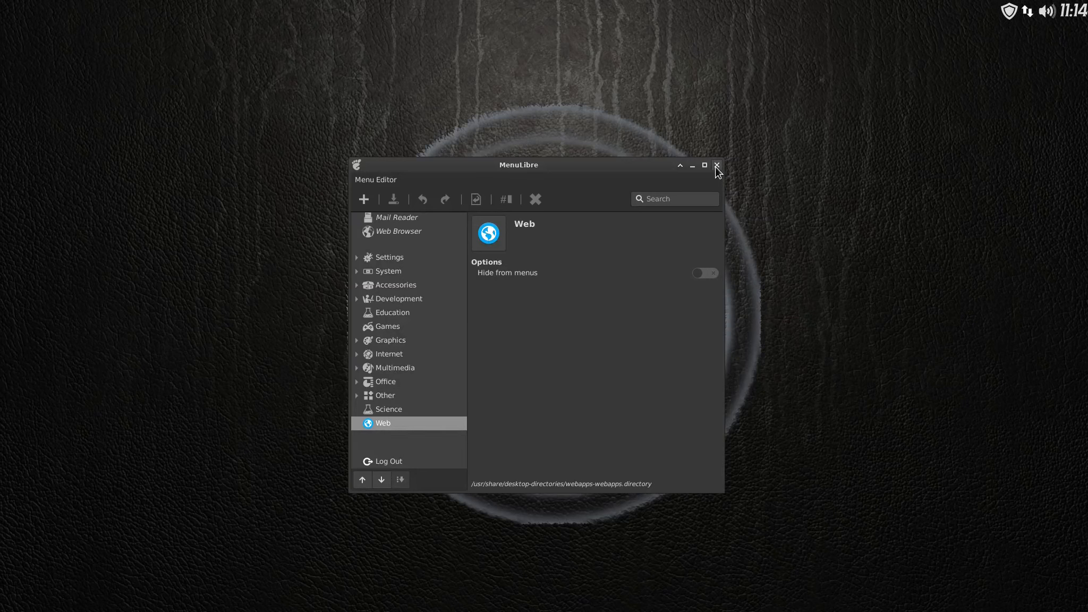
{"action": "left_click", "coordinate": [716, 166]}
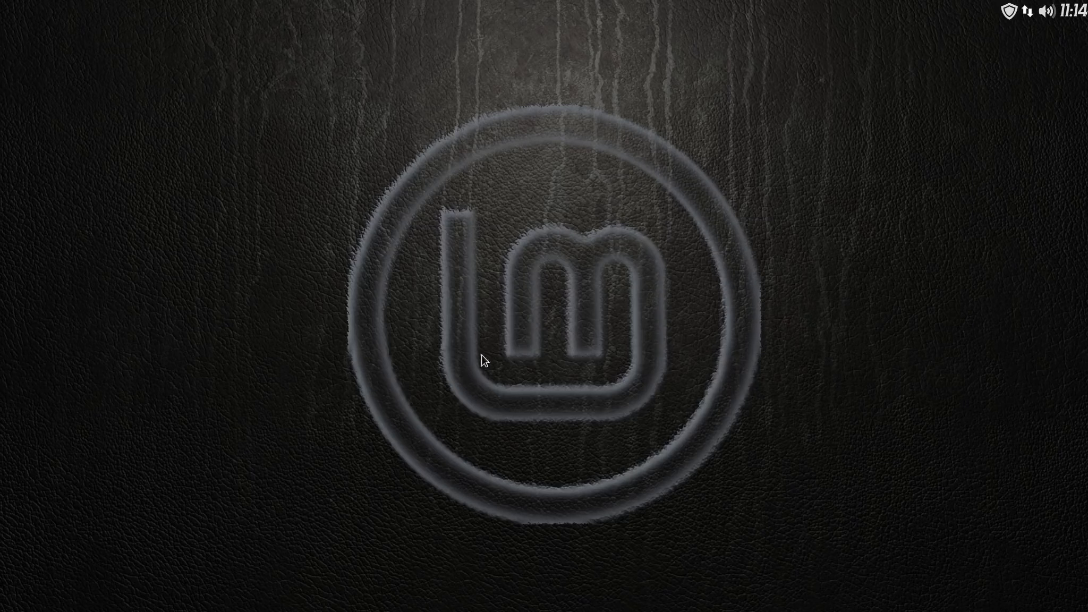
Set the Whisker Menu's panel button icon to linuxmint-logo-menu from the uncategorised icons and close its properties.
{"action": "right_click", "coordinate": [12, 604]}
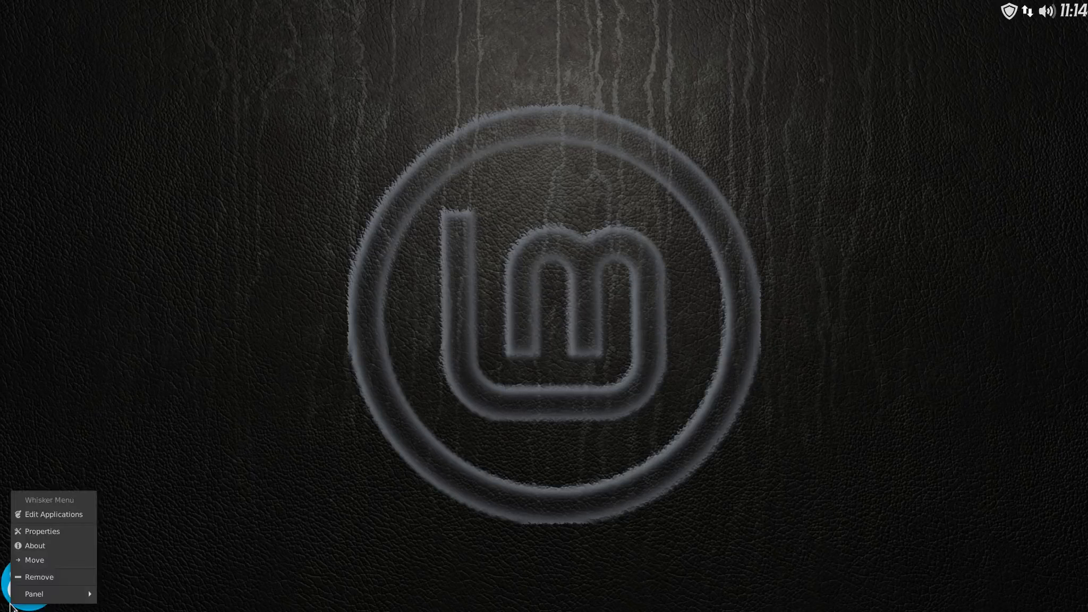
{"action": "left_click", "coordinate": [63, 533]}
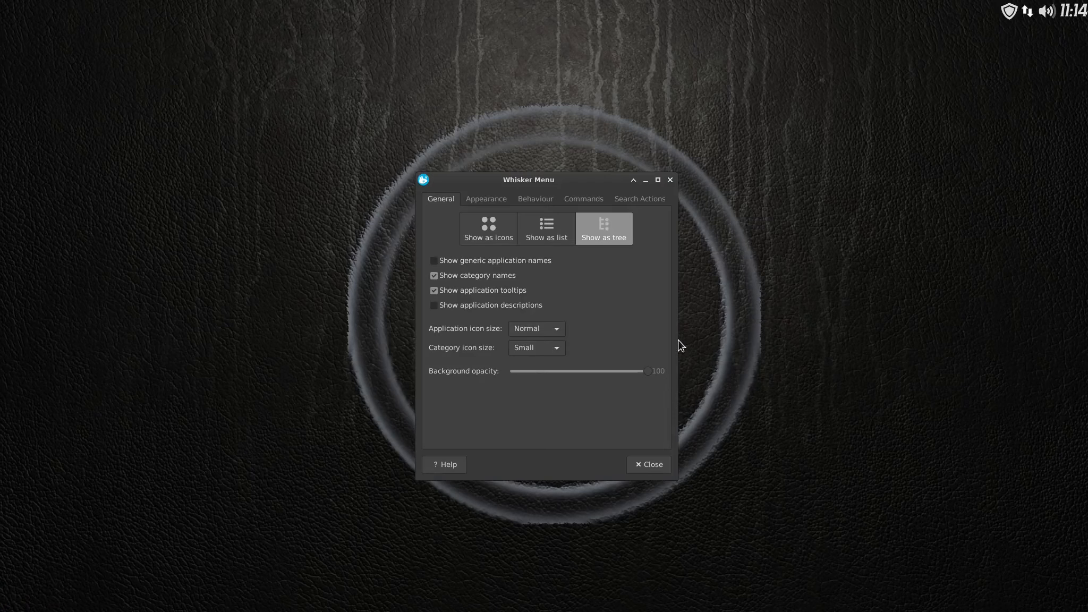
{"action": "left_click", "coordinate": [485, 199]}
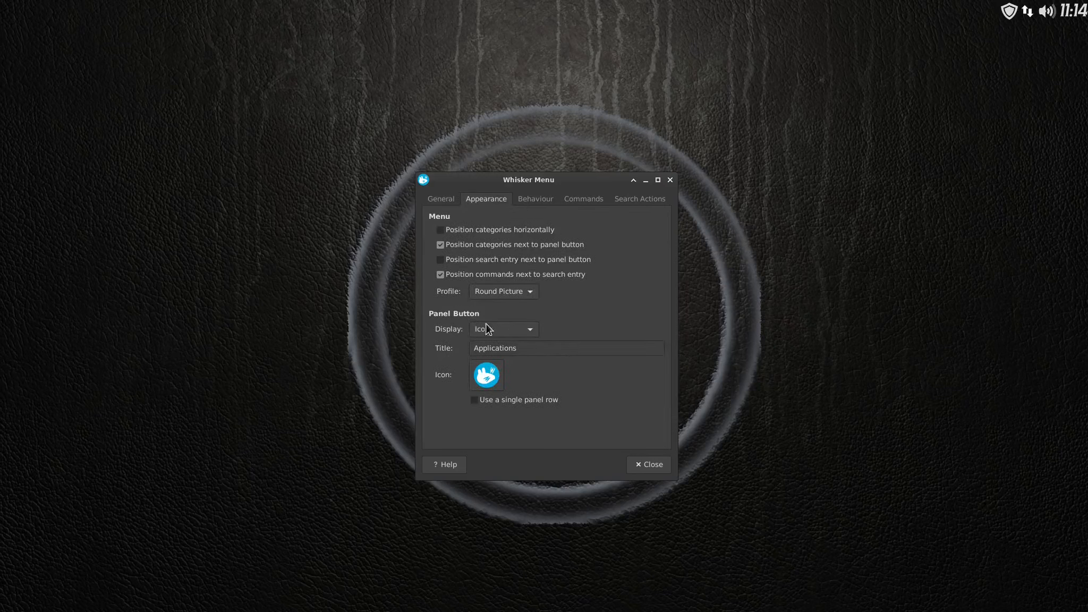
{"action": "left_click", "coordinate": [488, 378]}
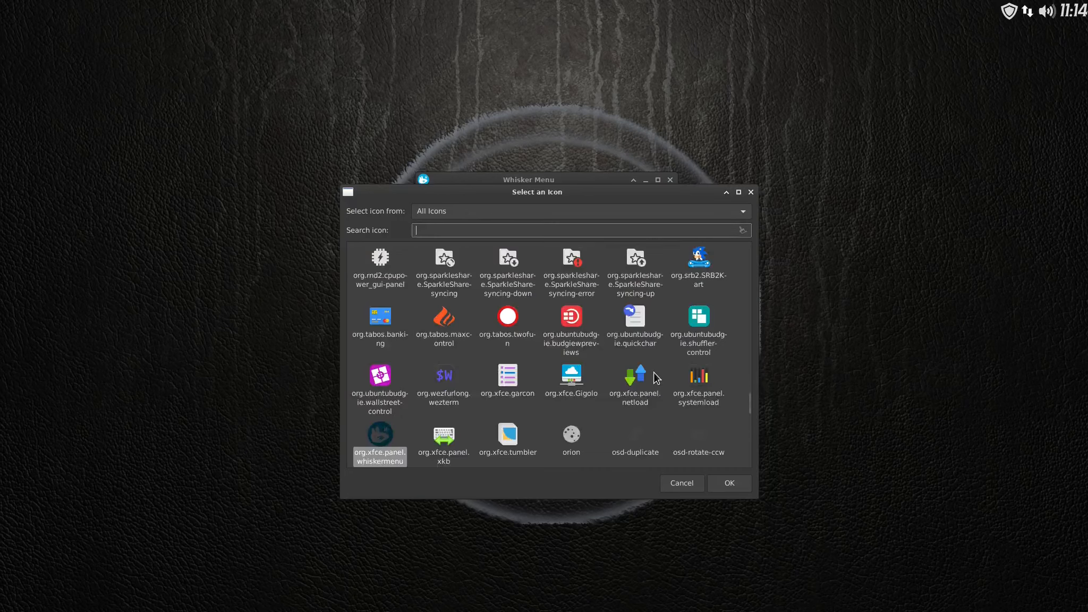
{"action": "left_click", "coordinate": [744, 210]}
{"action": "left_click", "coordinate": [503, 195]}
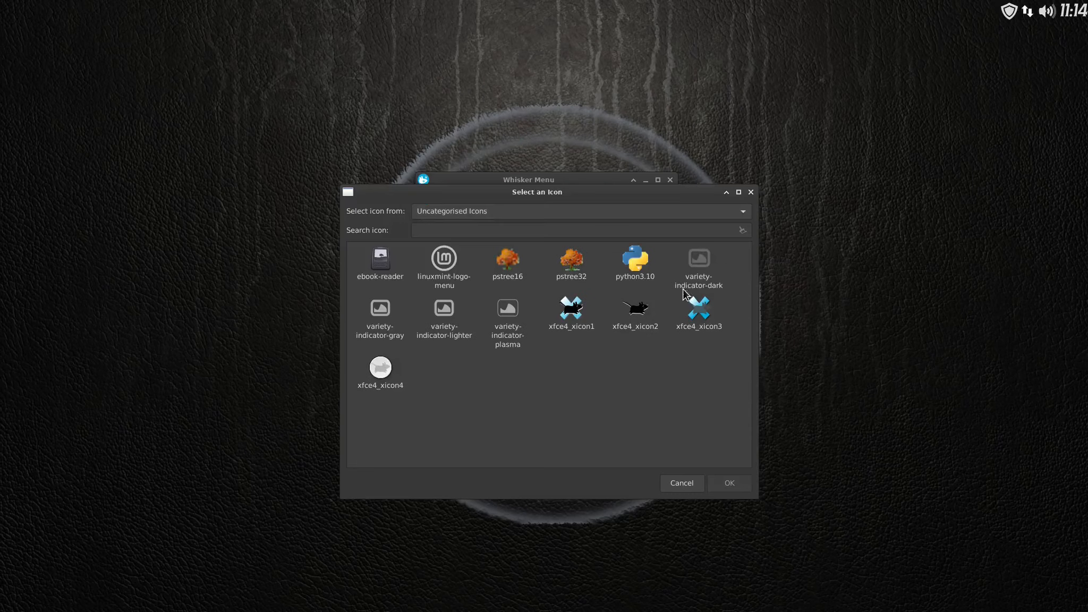
{"action": "left_click", "coordinate": [444, 259]}
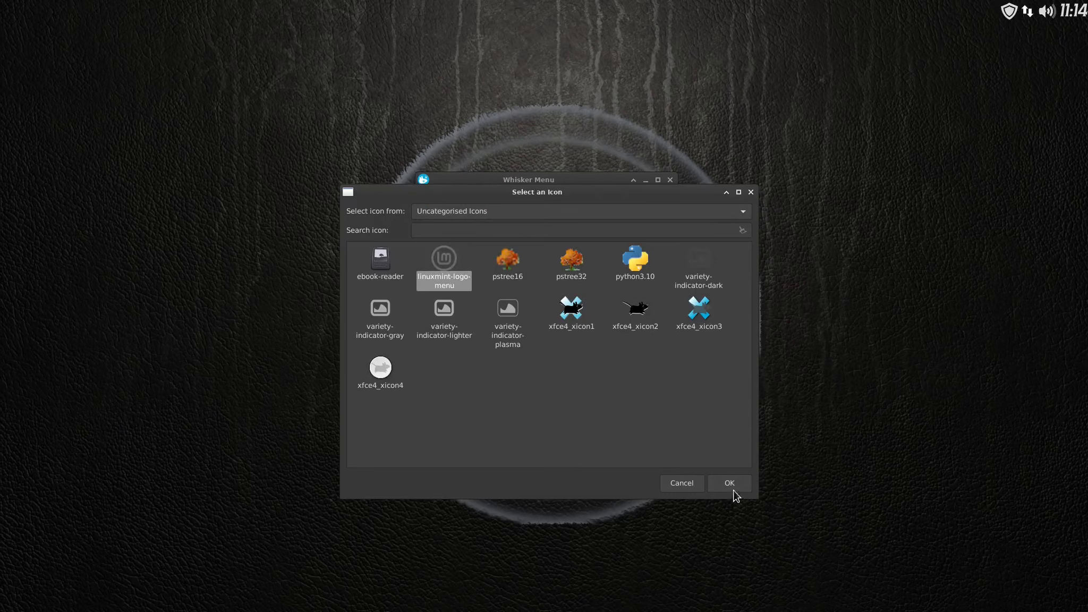
{"action": "left_click", "coordinate": [731, 483]}
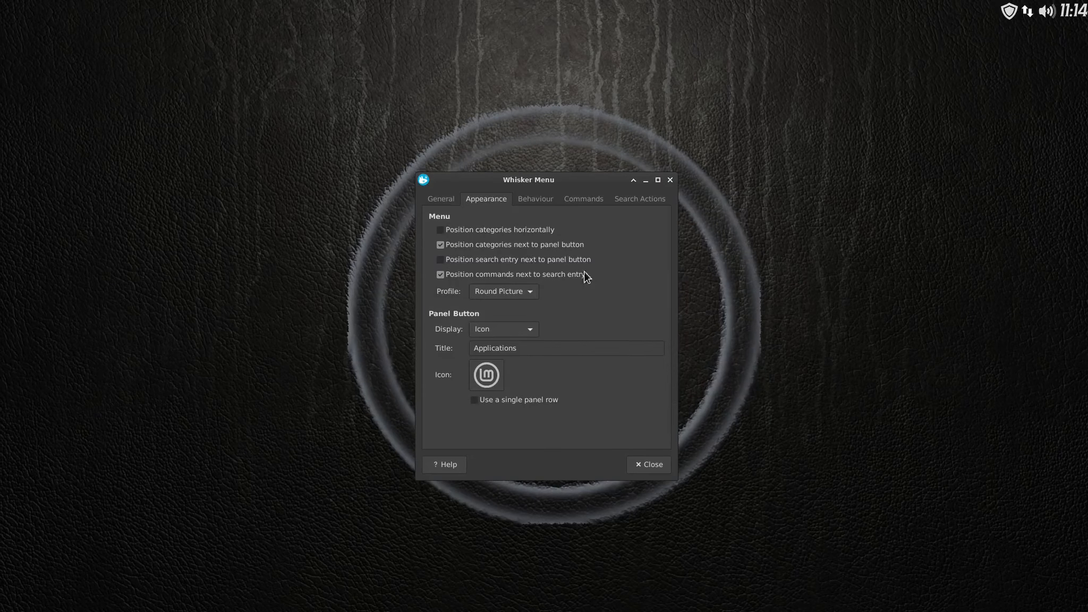
{"action": "left_click", "coordinate": [652, 466]}
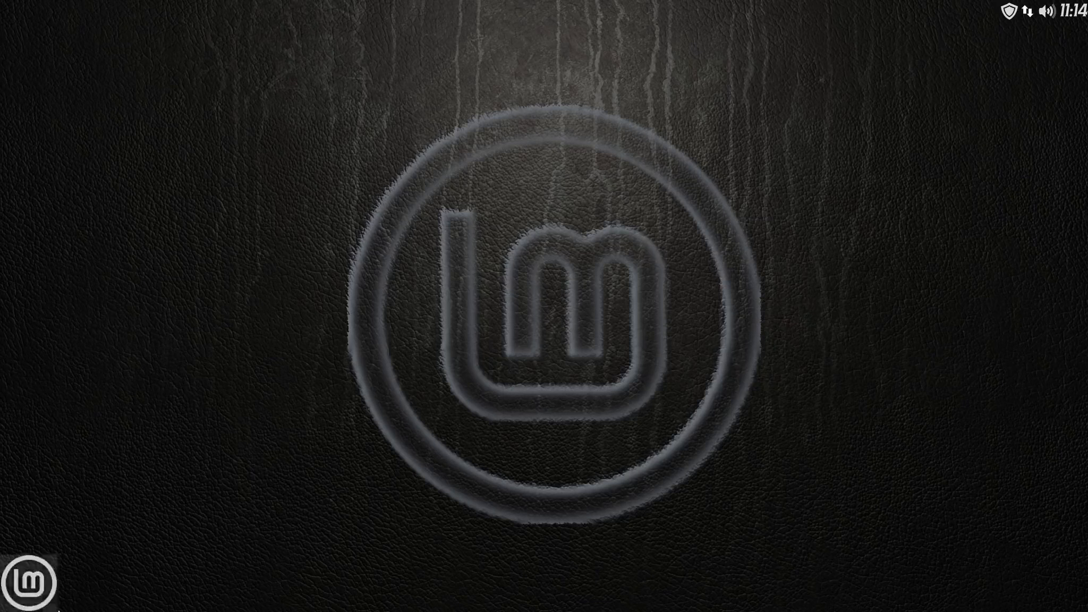
Open the Appearance settings from the Whisker Menu's Settings category and show the font options.
{"action": "left_click", "coordinate": [26, 599]}
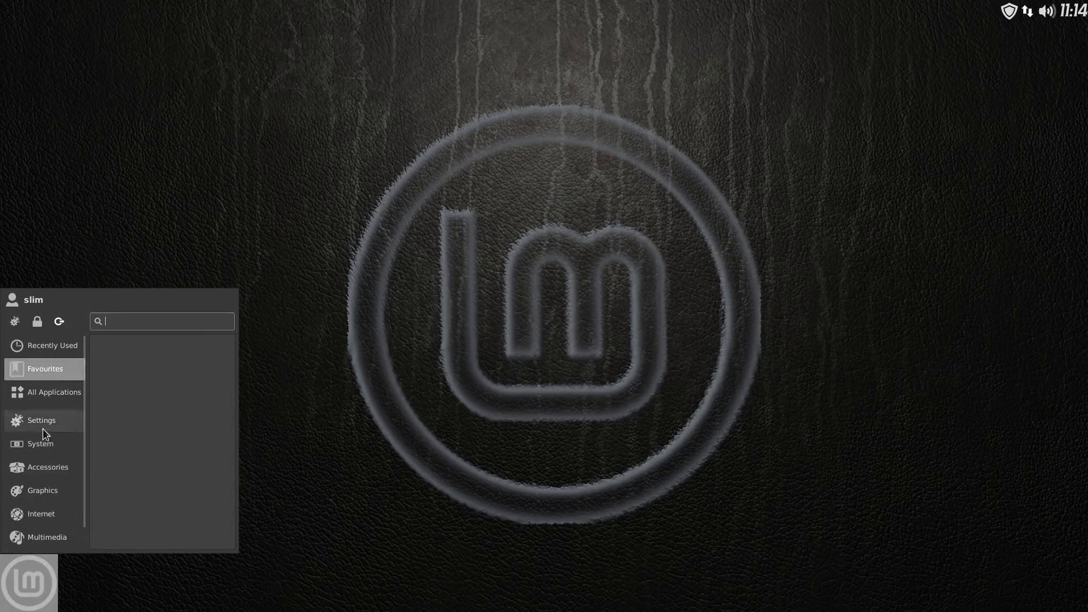
{"action": "mouse_move", "coordinate": [44, 425]}
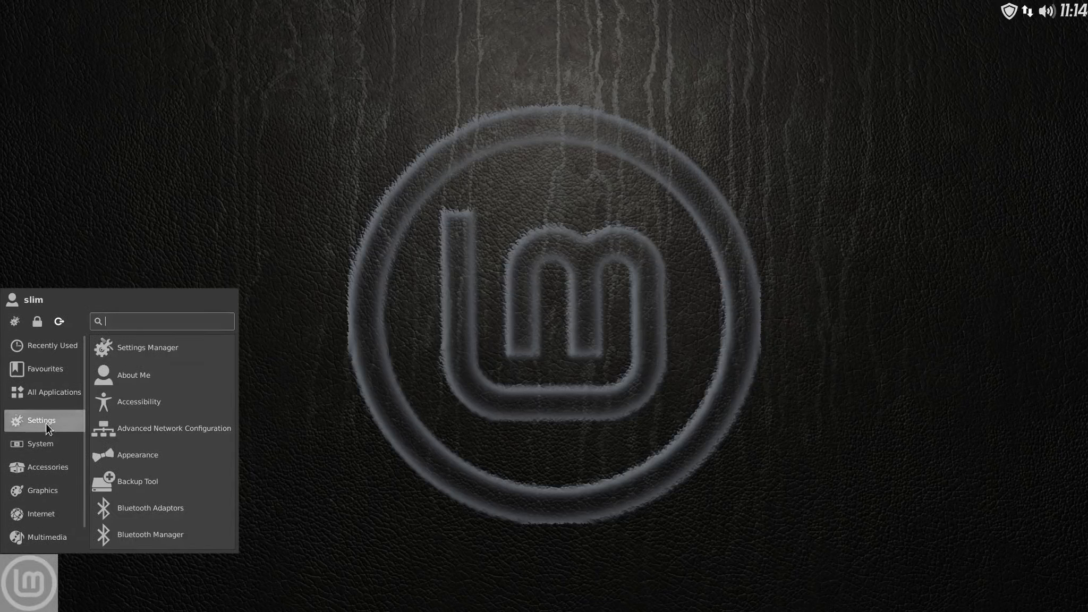
{"action": "left_click", "coordinate": [156, 458]}
{"action": "left_click", "coordinate": [516, 175]}
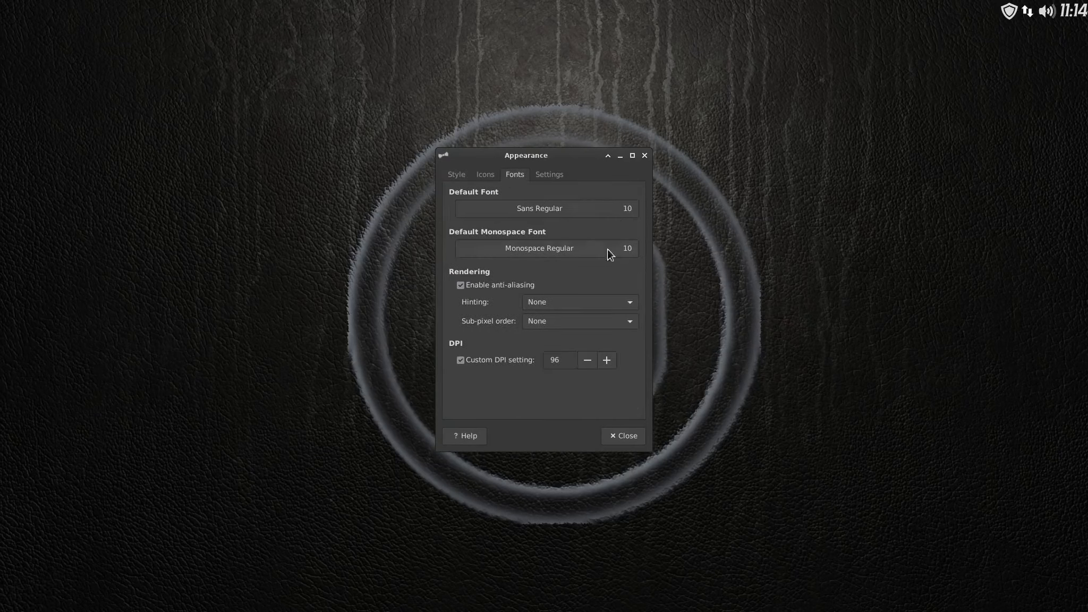
Search the fonts for "roboto black" and set the default font to Roboto Black at size 14.
{"action": "left_click", "coordinate": [583, 214]}
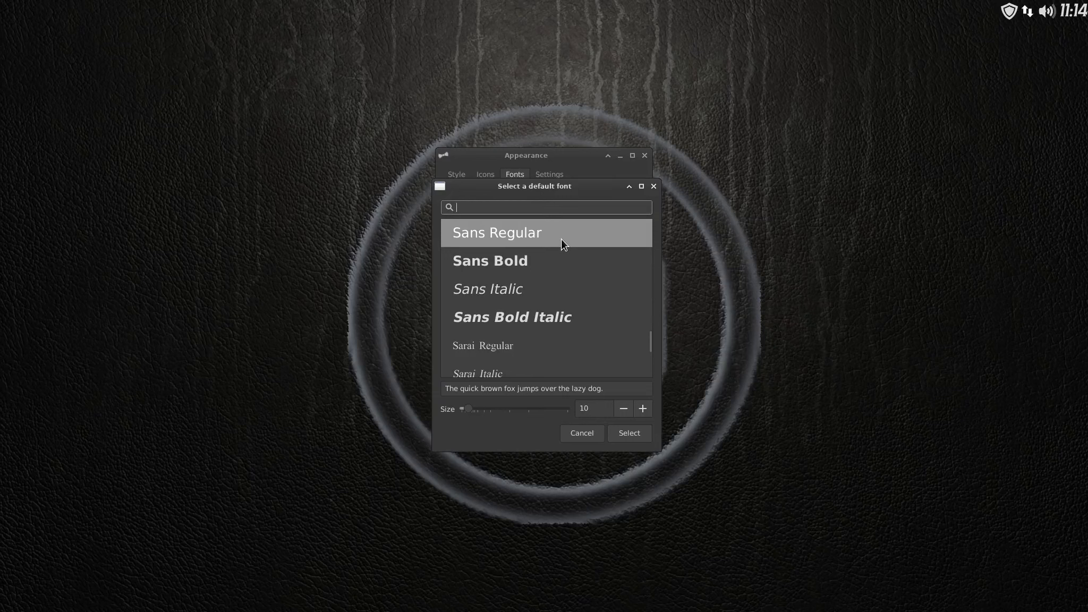
{"action": "type", "text": "ro"}
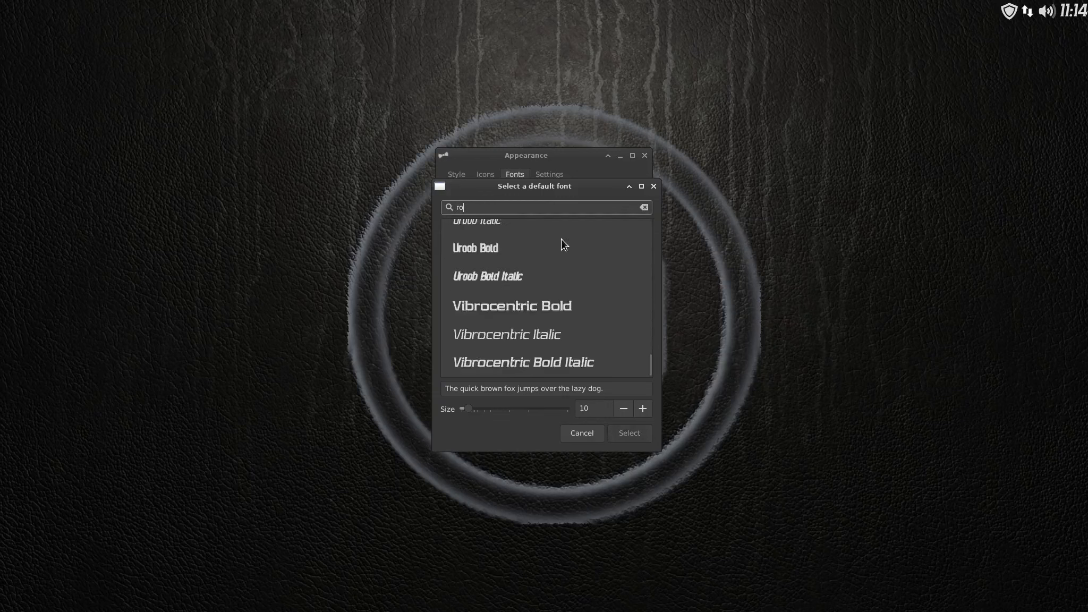
{"action": "type", "text": "boto"}
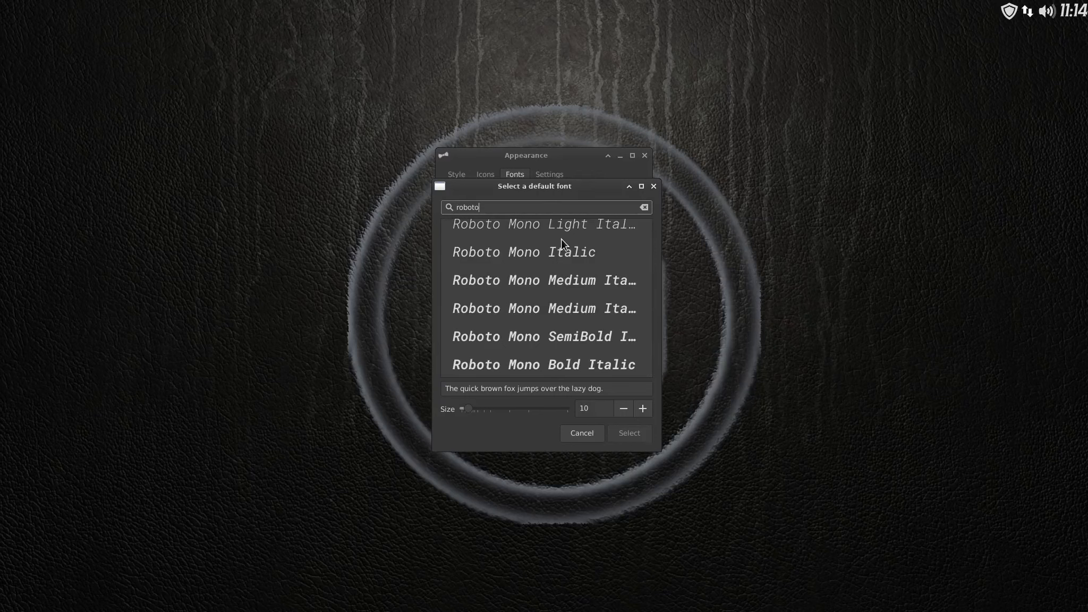
{"action": "type", "text": " bla"}
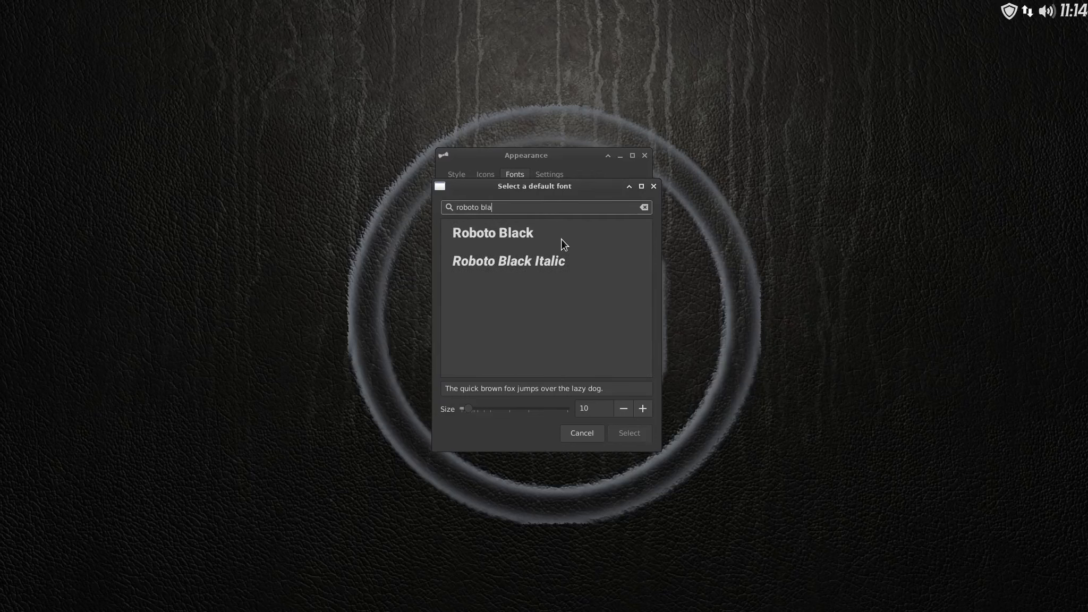
{"action": "type", "text": "ck"}
{"action": "left_click", "coordinate": [505, 237]}
{"action": "left_click", "coordinate": [642, 409]}
{"action": "left_click", "coordinate": [642, 409]}
{"action": "left_click", "coordinate": [642, 409]}
{"action": "left_click", "coordinate": [642, 410]}
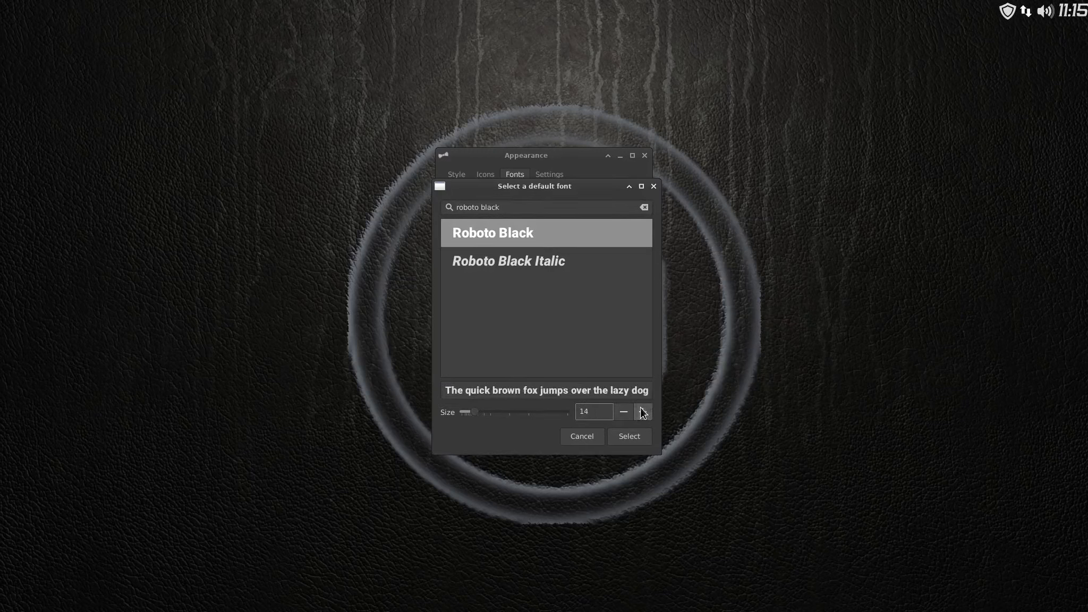
{"action": "left_click", "coordinate": [636, 437]}
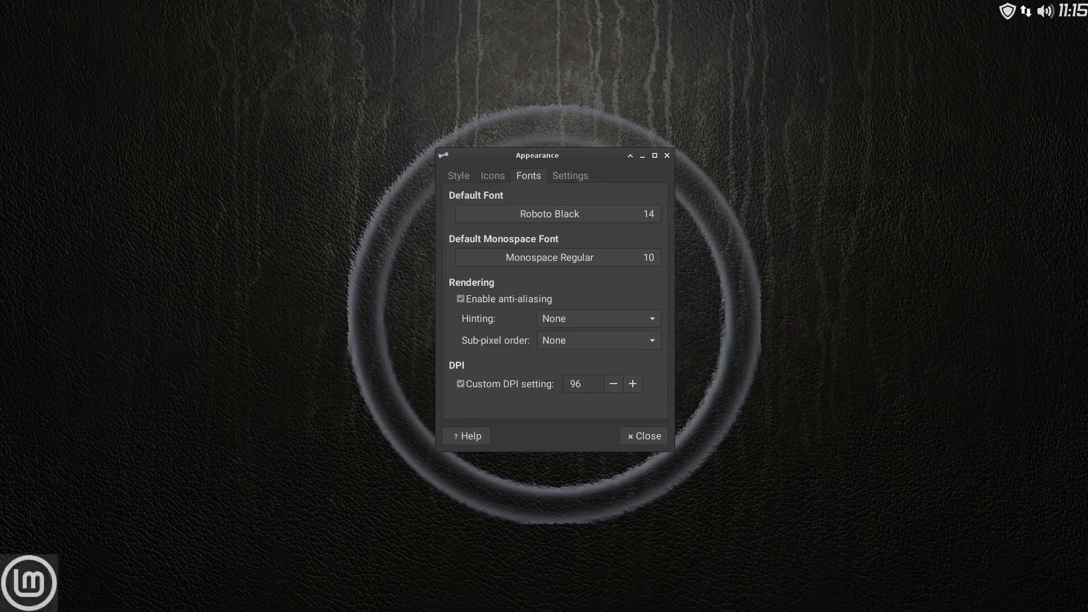
Enlarge the Whisker Menu window until all categories fit, browse a few categories, and close the menu.
{"action": "left_click", "coordinate": [29, 583]}
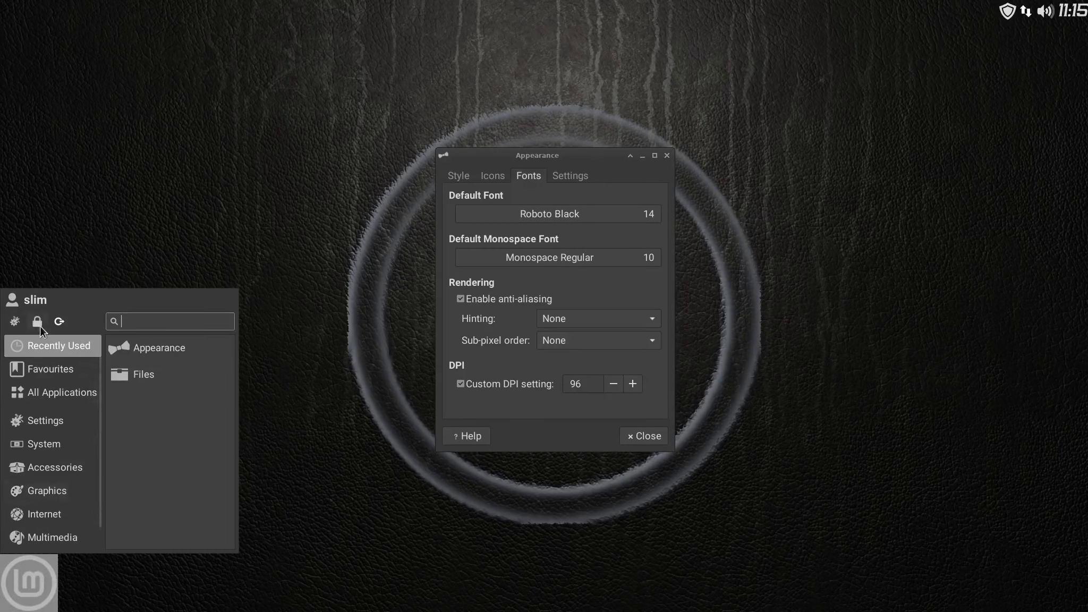
{"action": "left_click", "coordinate": [53, 392]}
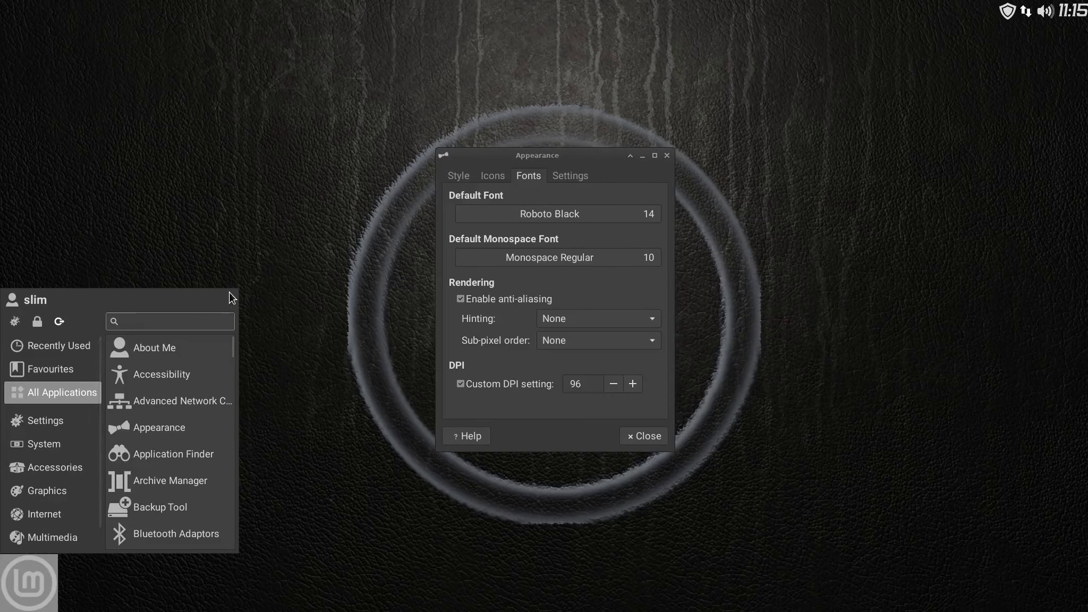
{"action": "left_click_drag", "start_coordinate": [230, 294], "coordinate": [283, 245]}
{"action": "left_click", "coordinate": [69, 438]}
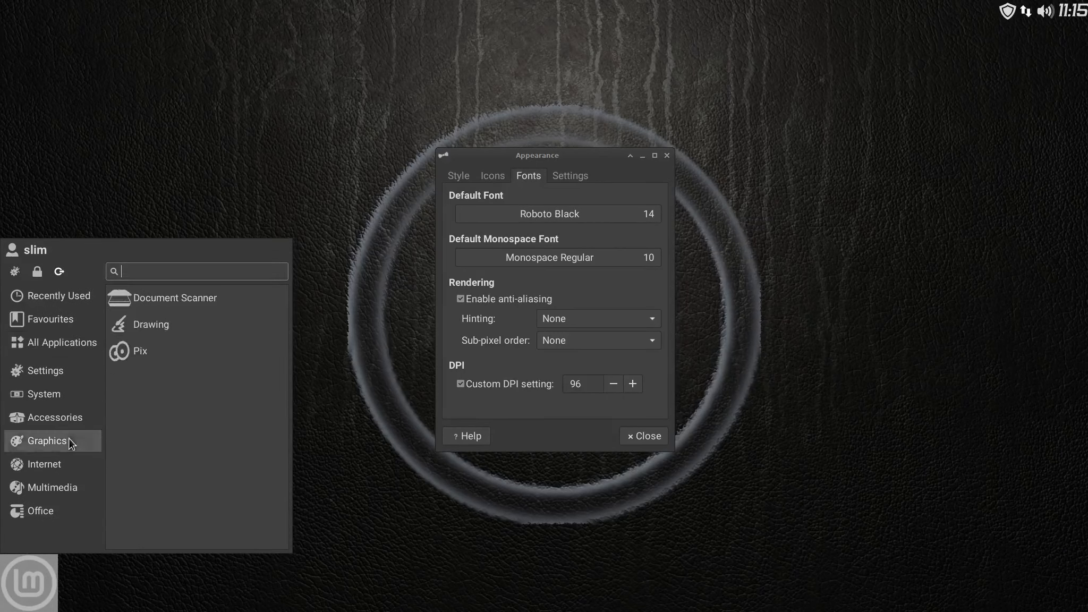
{"action": "left_click", "coordinate": [48, 370]}
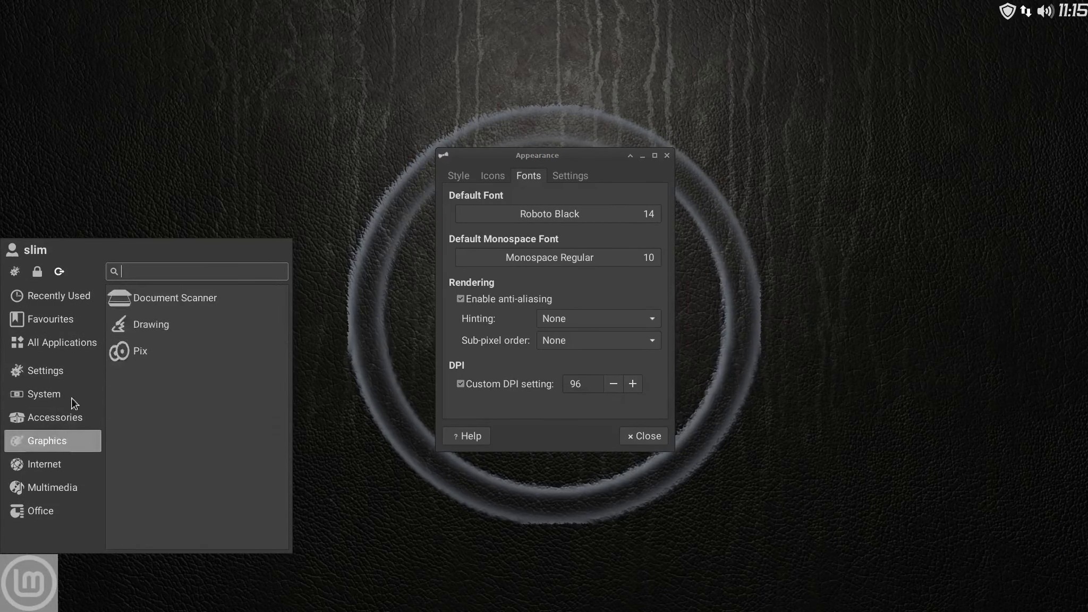
{"action": "left_click", "coordinate": [45, 464]}
{"action": "left_click", "coordinate": [290, 186]}
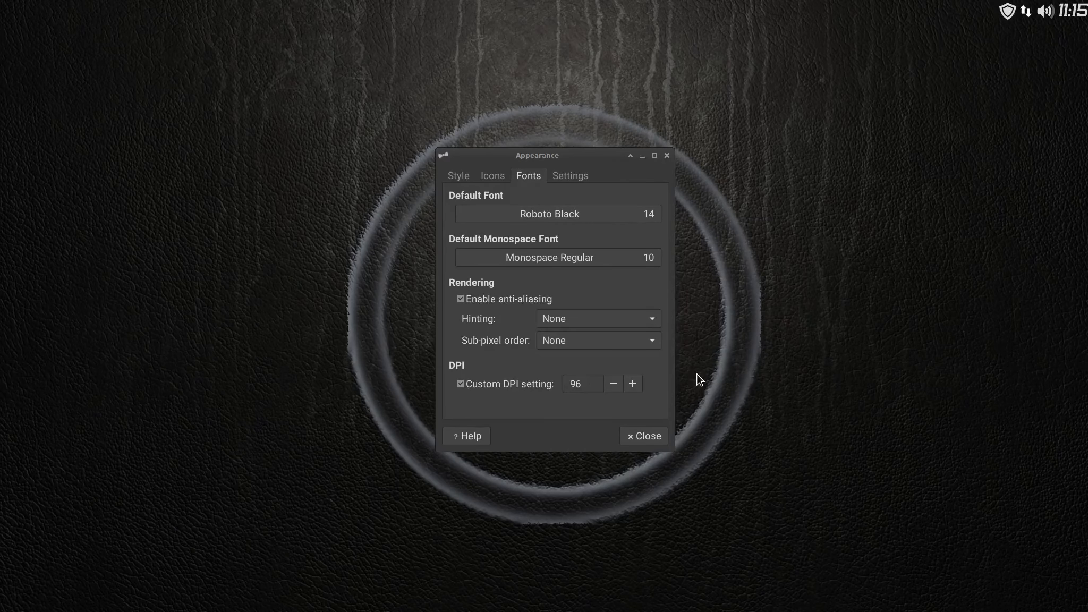
Set the default monospace font size to 14, check the general and style options, and close the Appearance settings.
{"action": "left_click", "coordinate": [626, 258]}
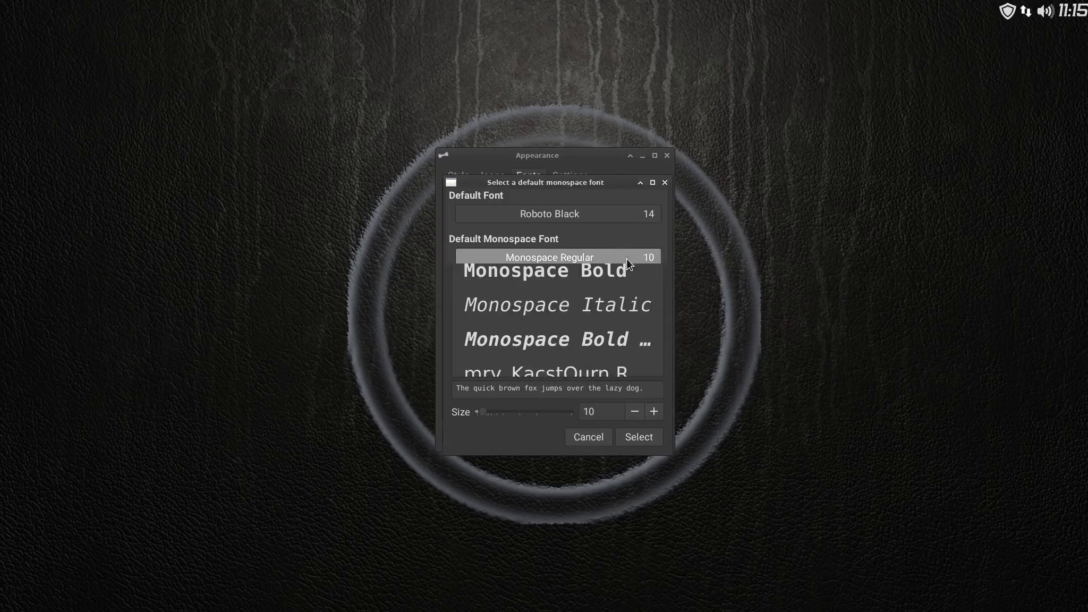
{"action": "left_click", "coordinate": [654, 412]}
{"action": "left_click", "coordinate": [654, 412]}
{"action": "left_click", "coordinate": [654, 412]}
{"action": "left_click", "coordinate": [657, 412]}
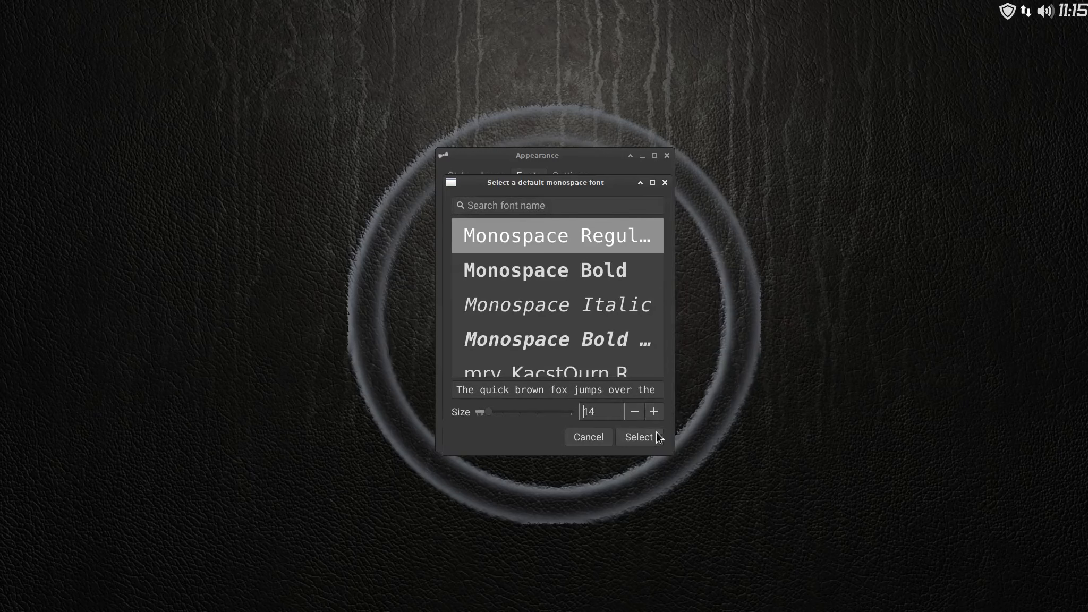
{"action": "left_click", "coordinate": [652, 438]}
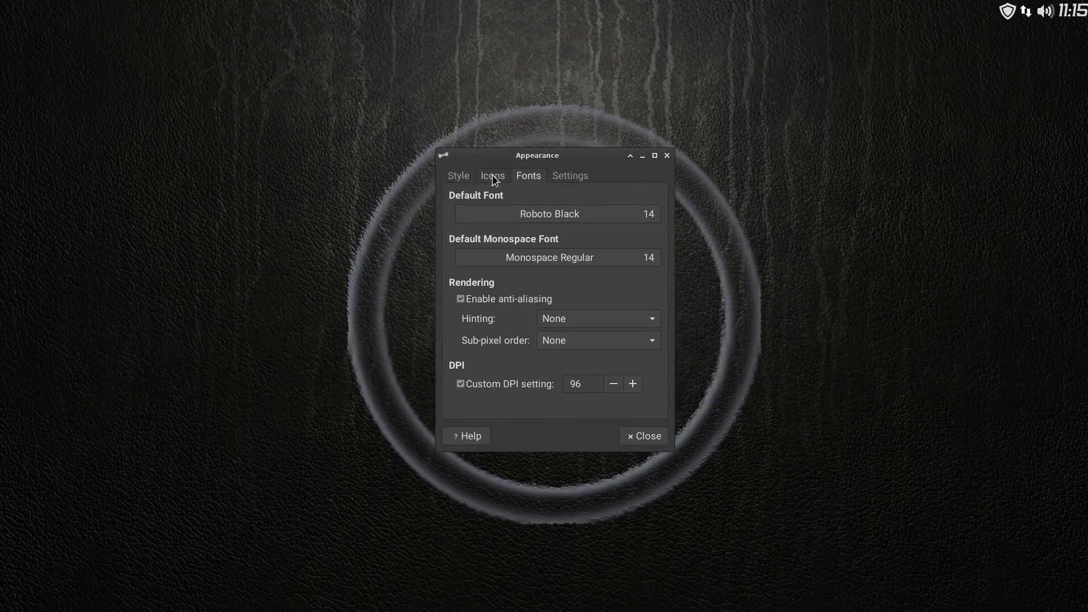
{"action": "left_click", "coordinate": [575, 175]}
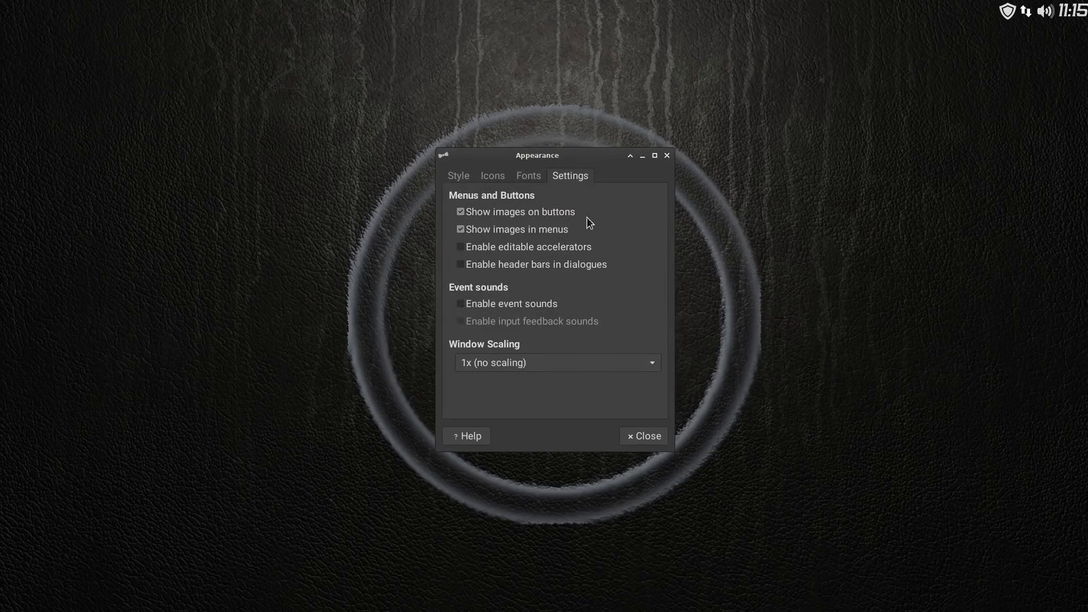
{"action": "left_click", "coordinate": [450, 181]}
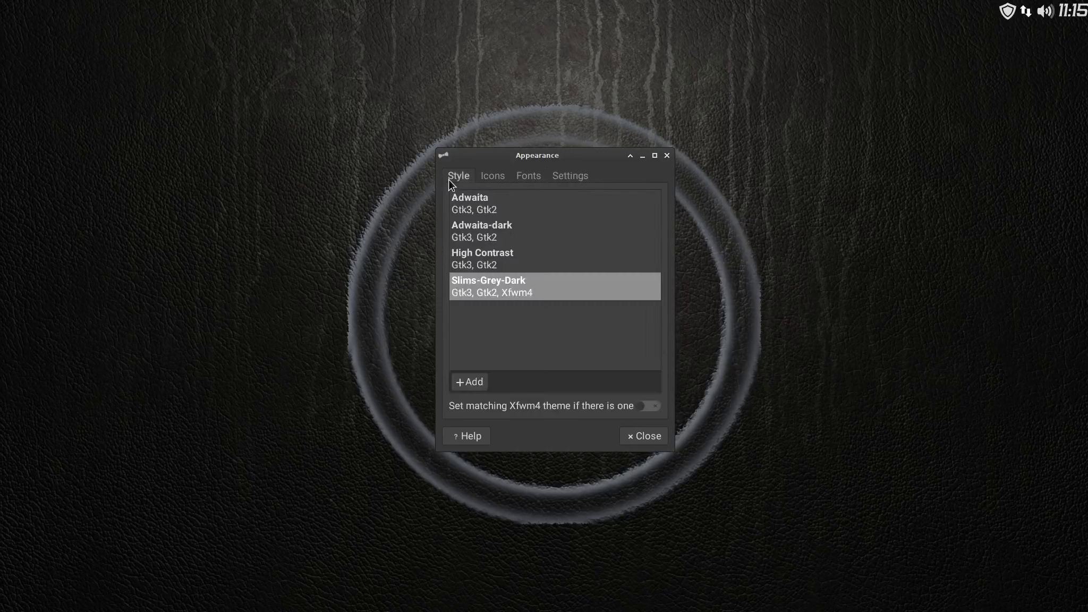
{"action": "left_click", "coordinate": [667, 157]}
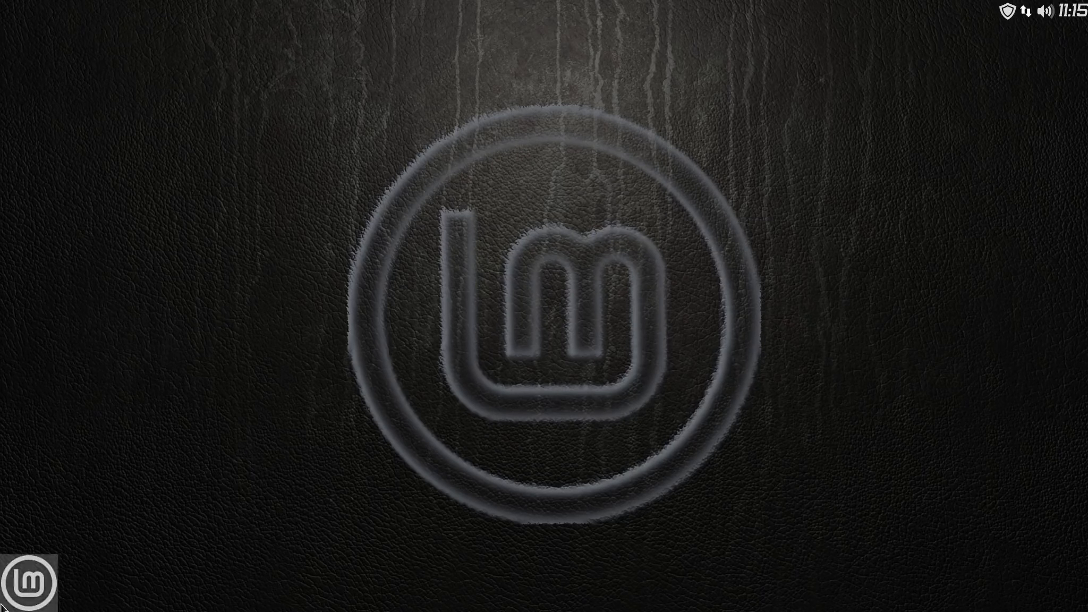
Open the Window Manager settings from the Whisker Menu's Settings category and apply the hdpi-gtk_border theme.
{"action": "left_click", "coordinate": [29, 581]}
{"action": "left_click", "coordinate": [92, 375]}
{"action": "scroll", "coordinate": [196, 460], "scroll_direction": "down", "scroll_amount": 20}
{"action": "scroll", "coordinate": [196, 461], "scroll_direction": "down", "scroll_amount": 5}
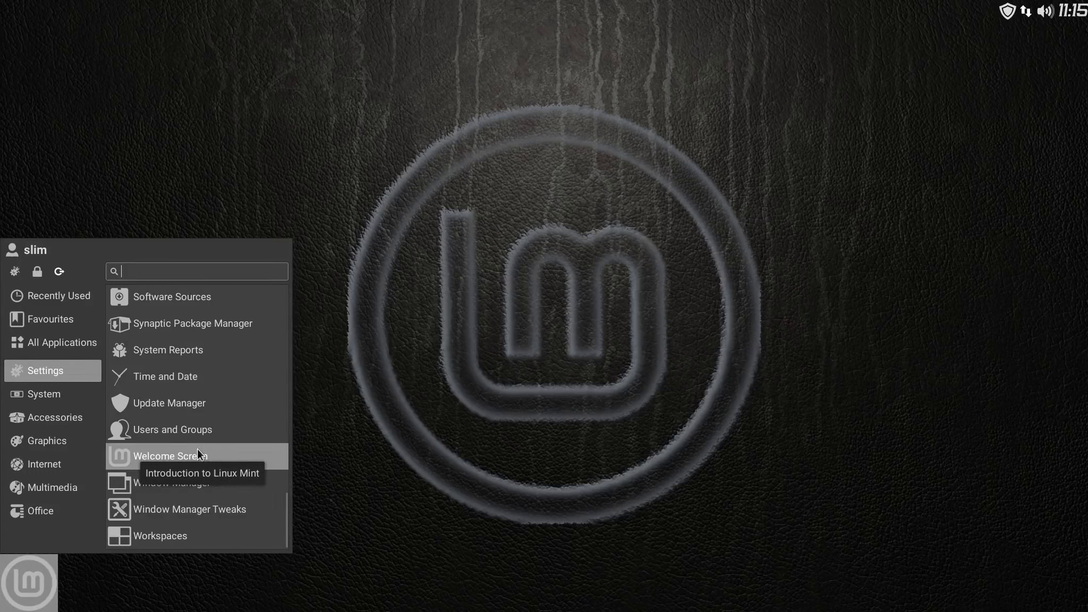
{"action": "left_click", "coordinate": [207, 488]}
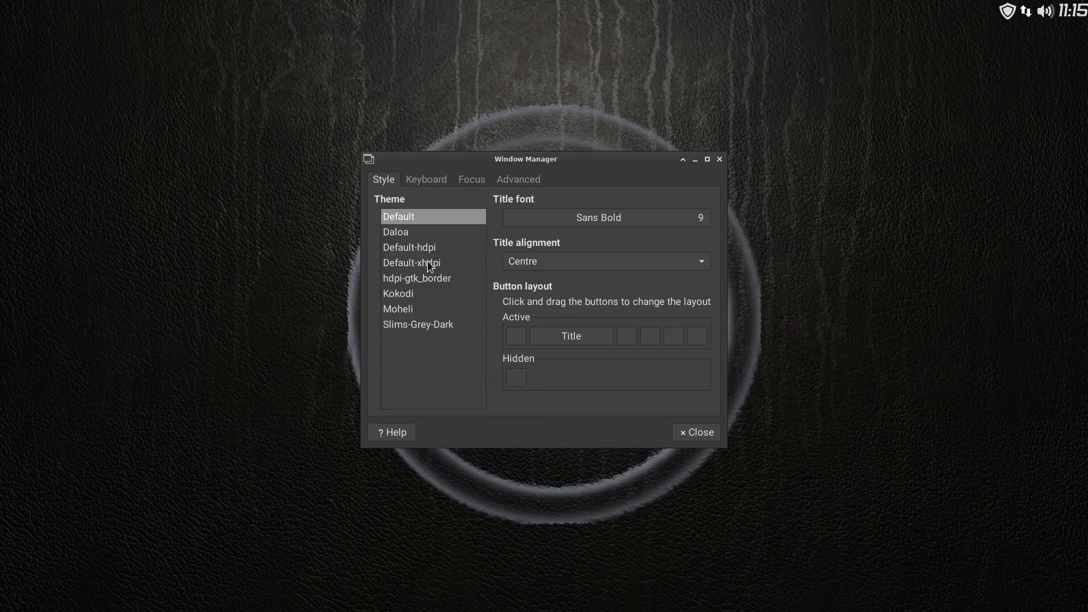
{"action": "left_click", "coordinate": [417, 282]}
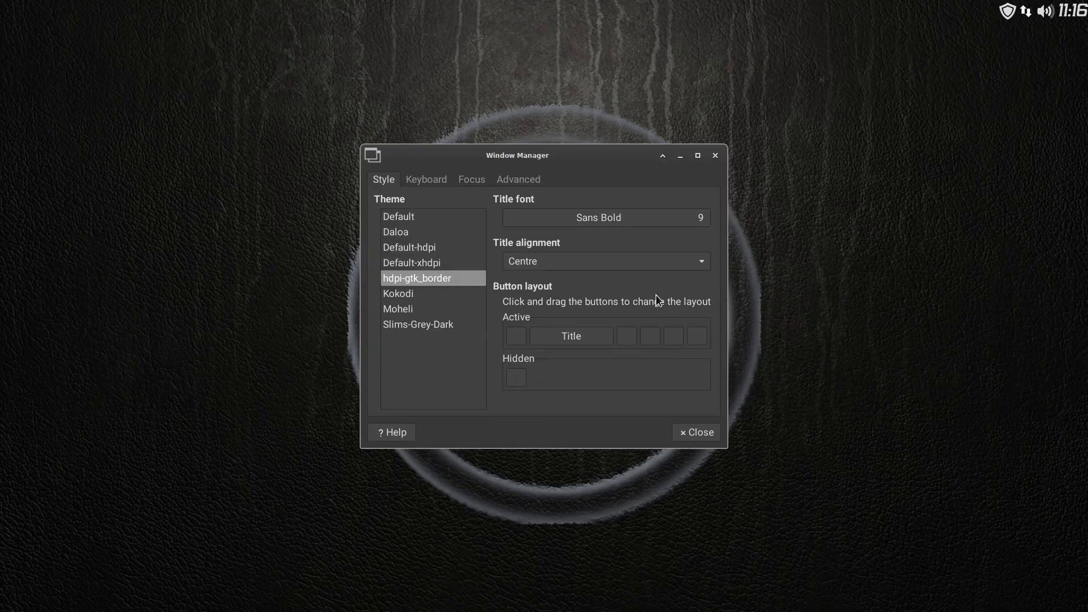
Set the window title font to Dephunked BRK Regular at size 11, hide the shade button from the title bar, and close the settings.
{"action": "left_click", "coordinate": [629, 220]}
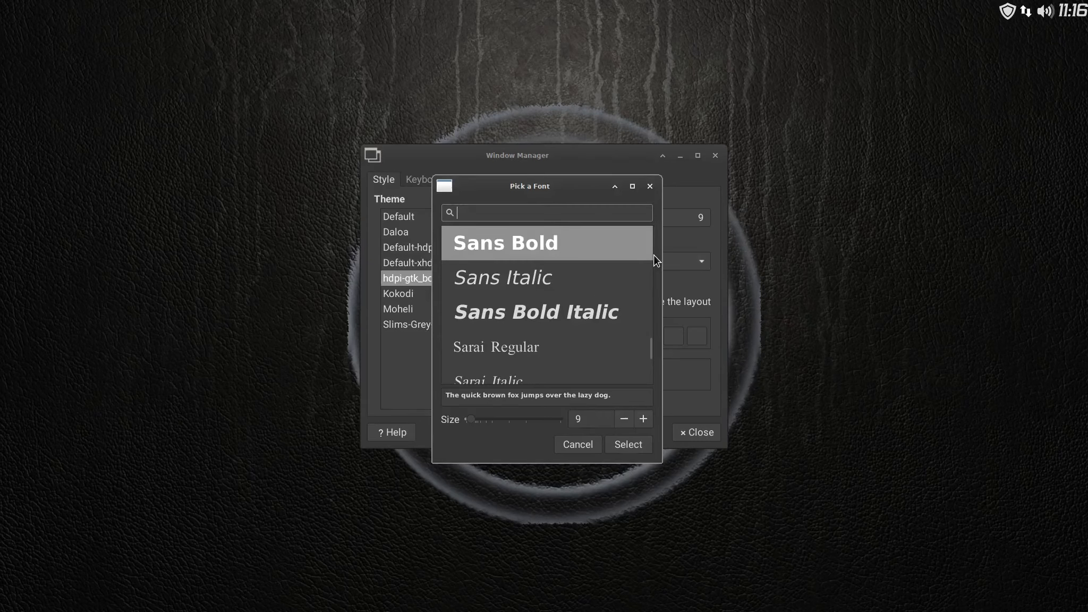
{"action": "type", "text": "deph"}
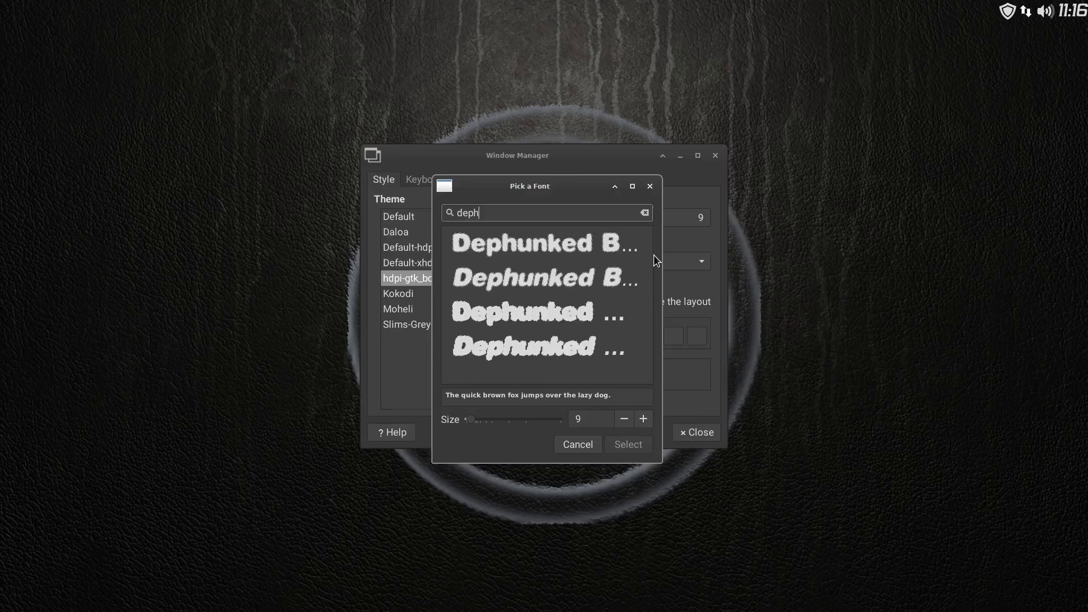
{"action": "left_click", "coordinate": [586, 249]}
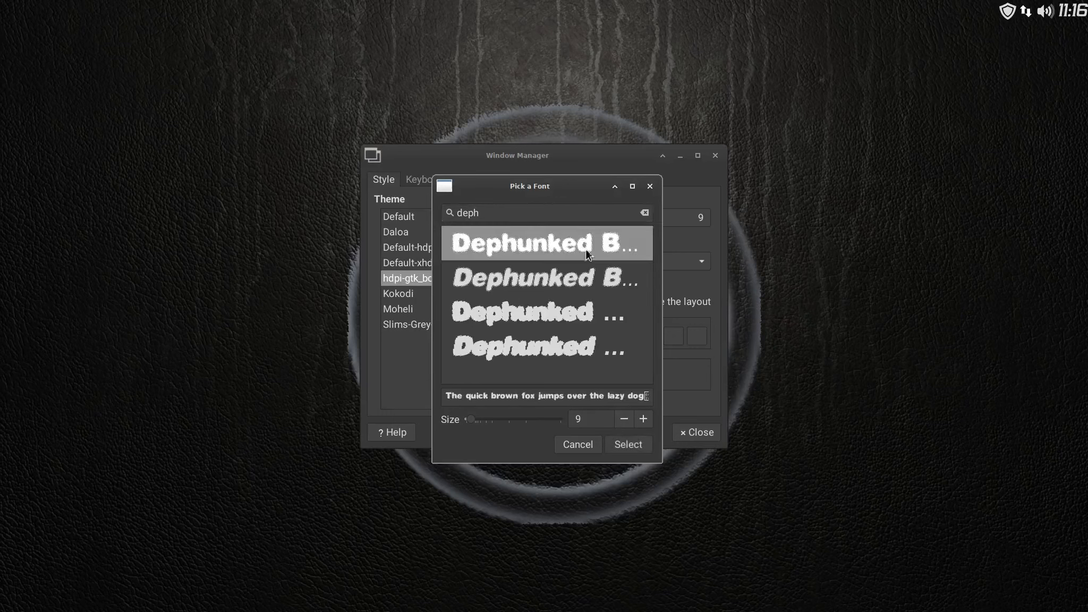
{"action": "left_click", "coordinate": [644, 418]}
{"action": "left_click", "coordinate": [643, 419]}
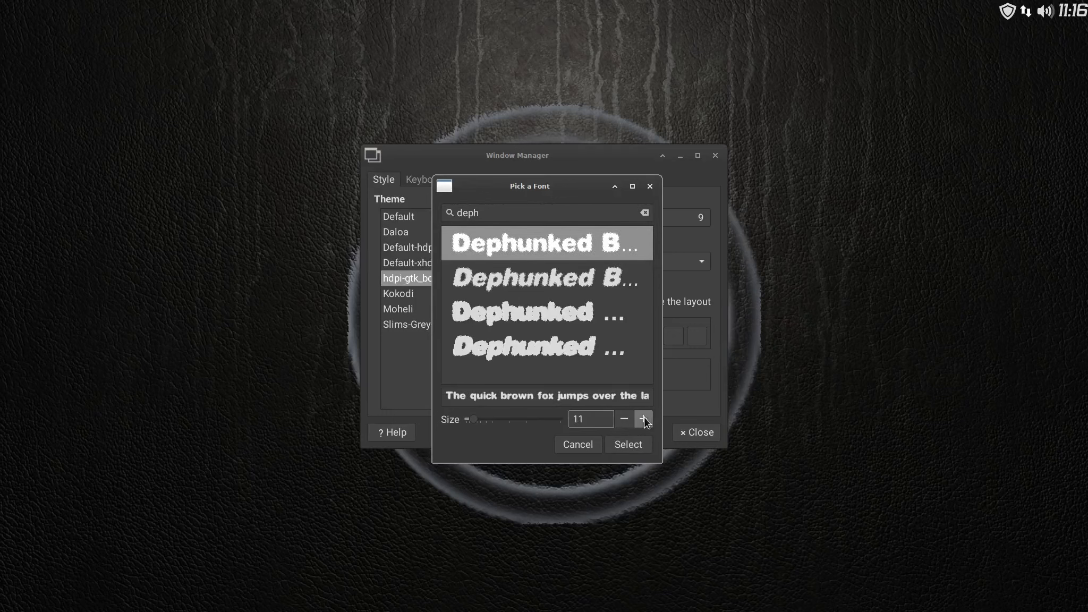
{"action": "left_click", "coordinate": [629, 444]}
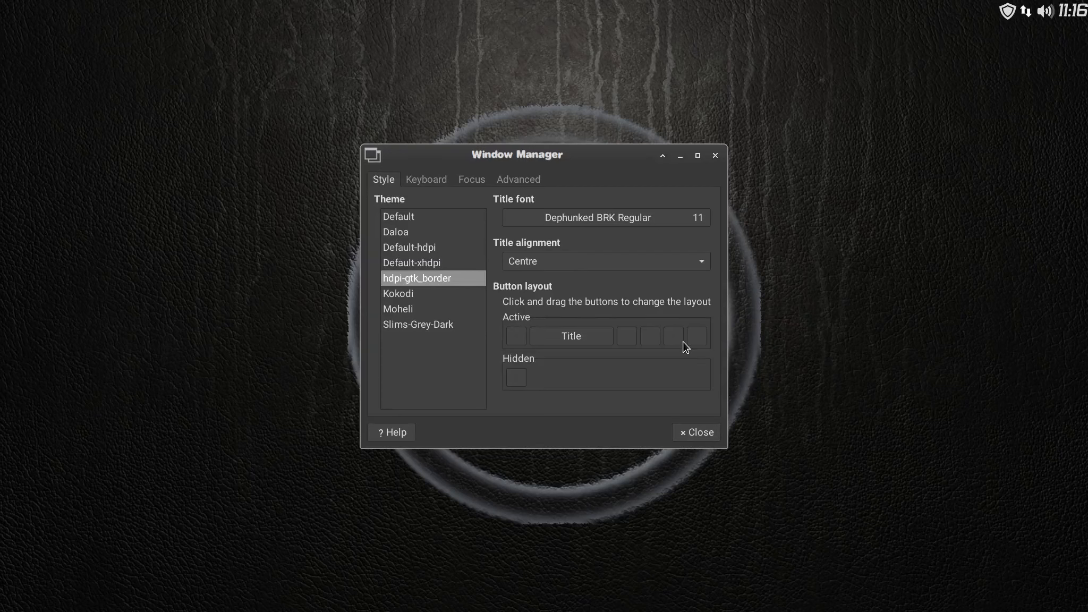
{"action": "left_click_drag", "start_coordinate": [629, 341], "coordinate": [595, 382]}
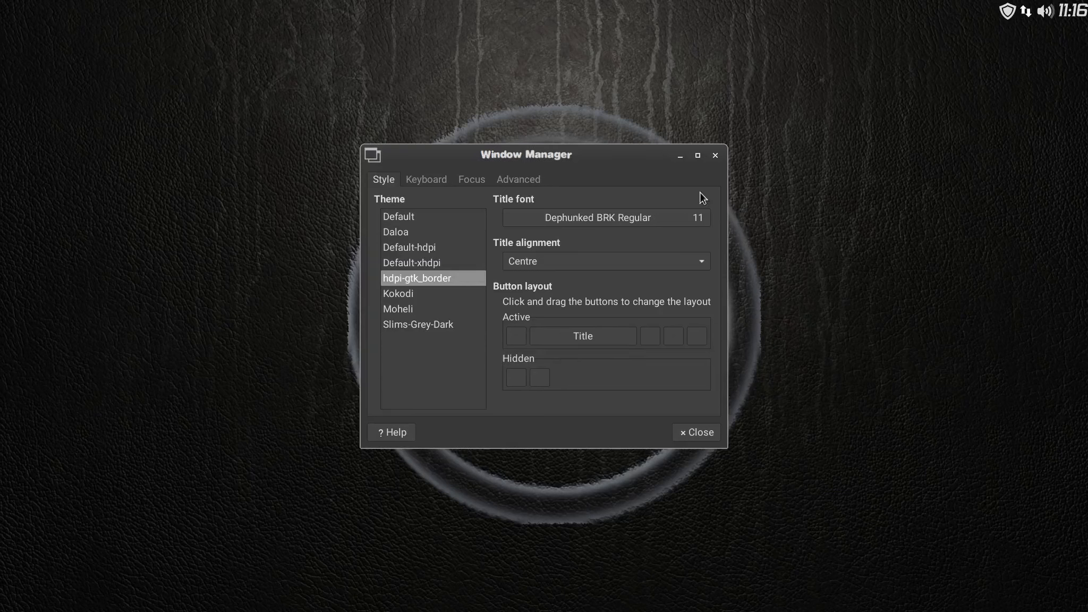
{"action": "left_click", "coordinate": [711, 436]}
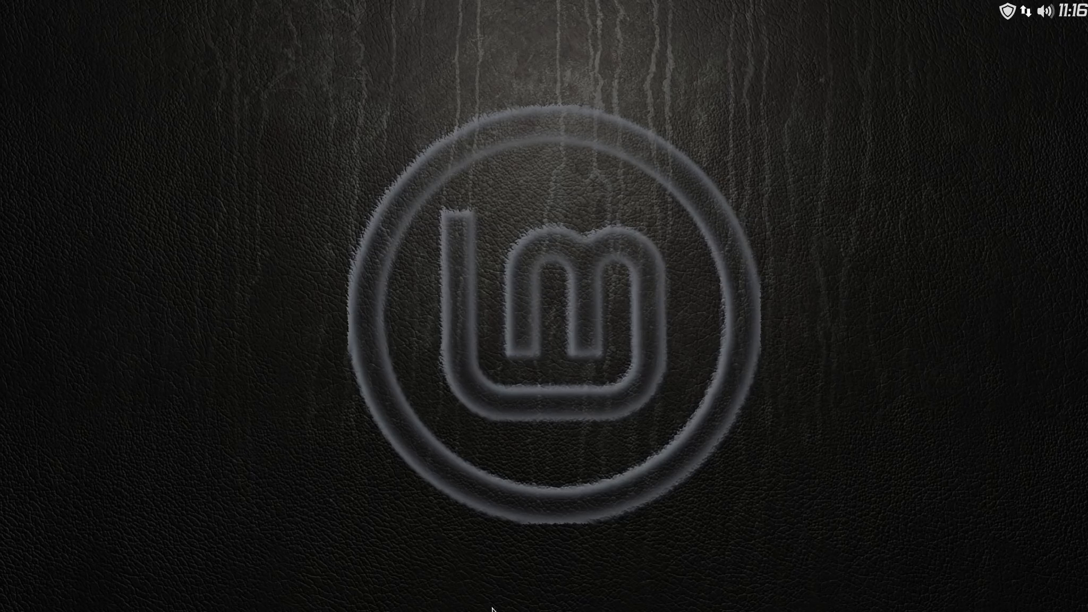
Open the Home folder in the file manager, widen its sidebar until the place names fit, and turn off hidden files.
{"action": "mouse_move", "coordinate": [459, 611]}
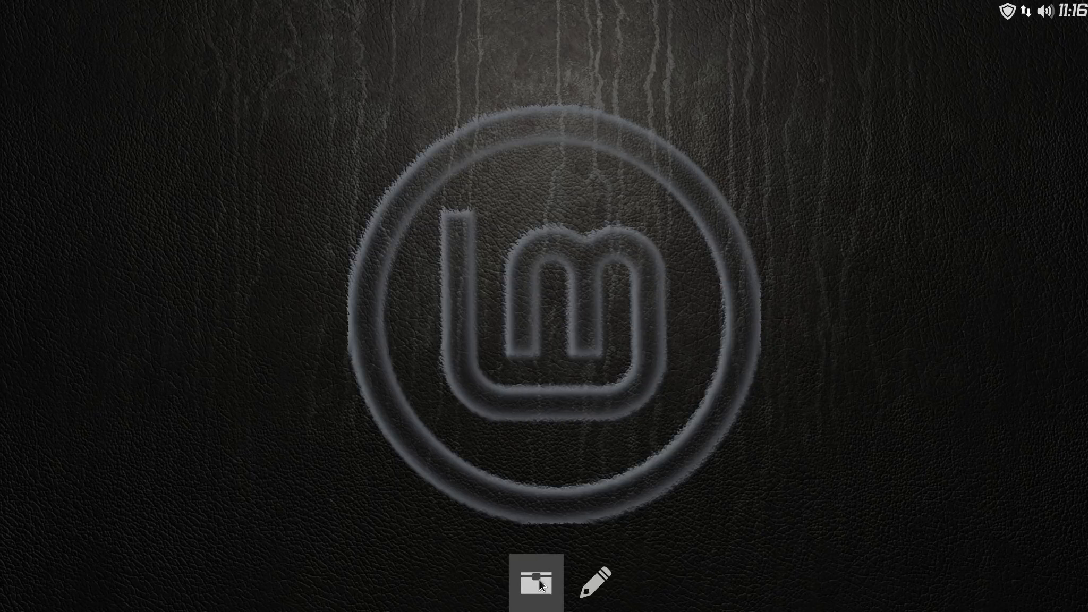
{"action": "left_click", "coordinate": [537, 583]}
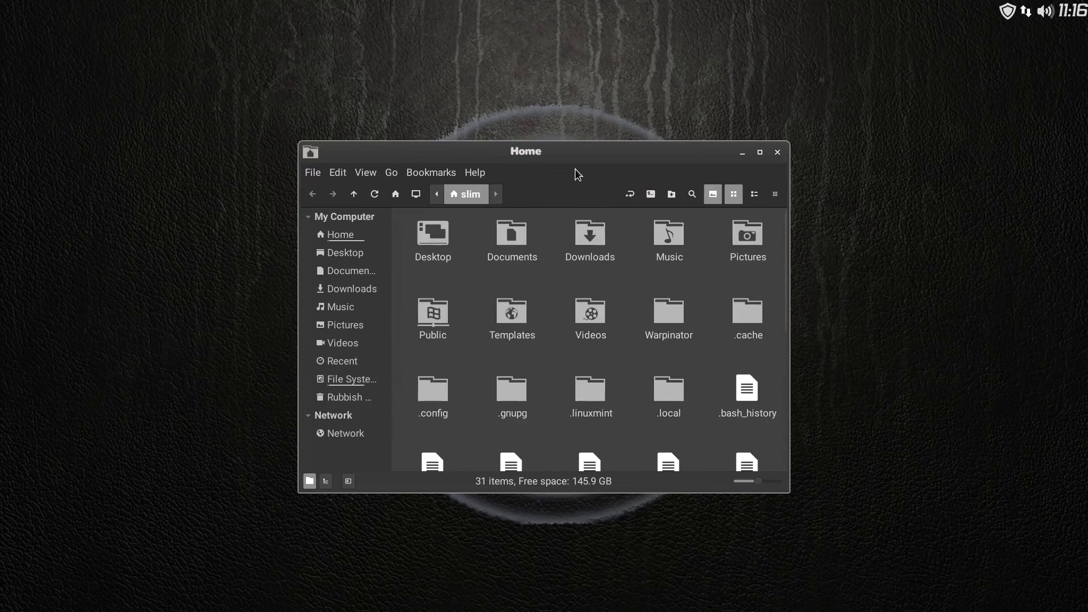
{"action": "left_click_drag", "start_coordinate": [574, 156], "coordinate": [616, 108]}
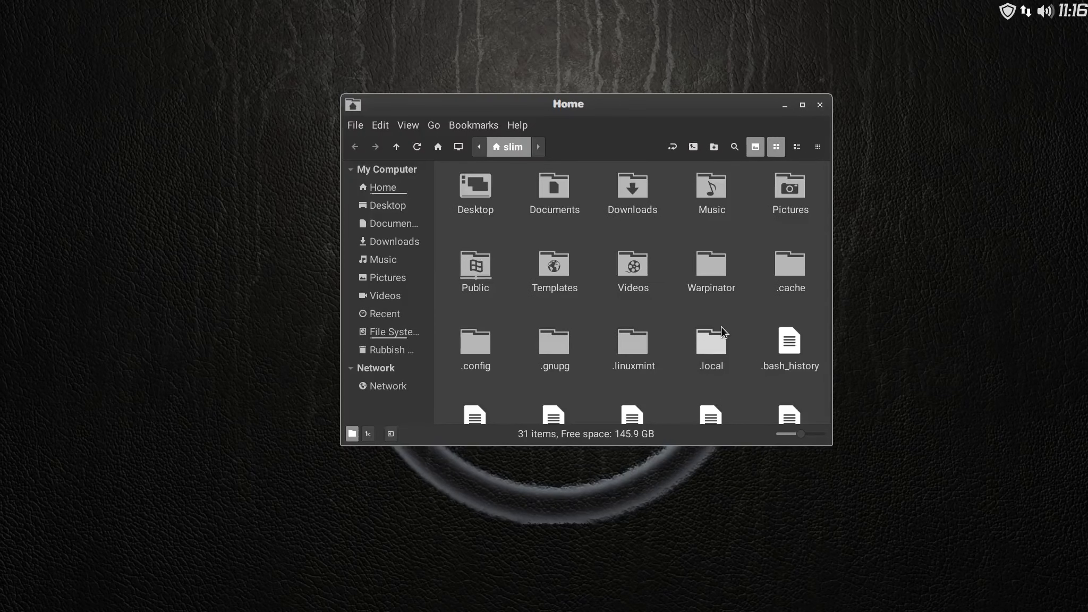
{"action": "left_click_drag", "start_coordinate": [435, 302], "coordinate": [451, 302]}
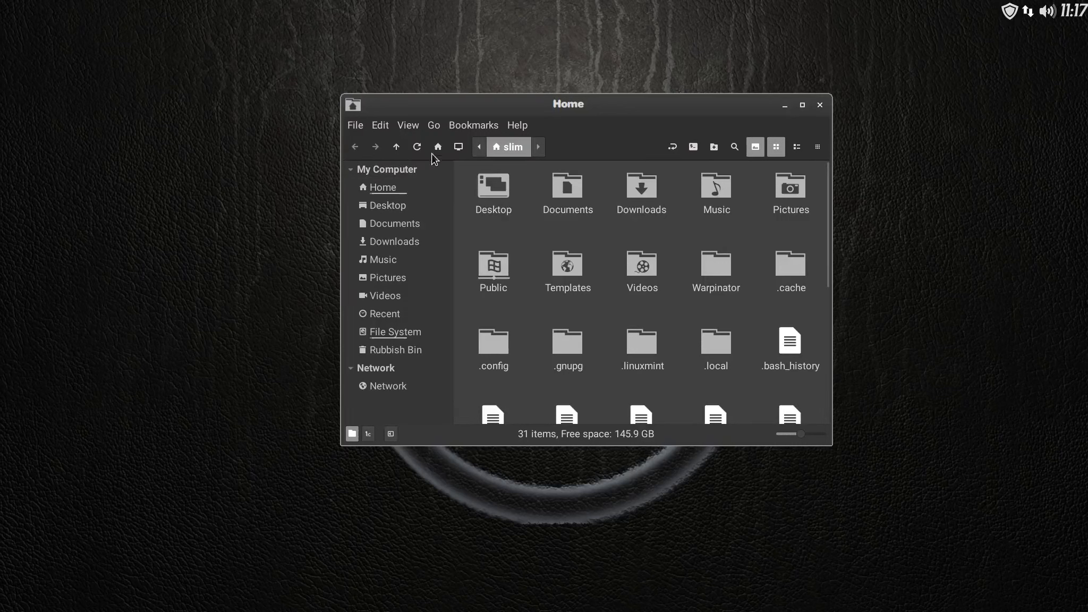
{"action": "left_click", "coordinate": [372, 187]}
{"action": "key", "text": "ctrl+h"}
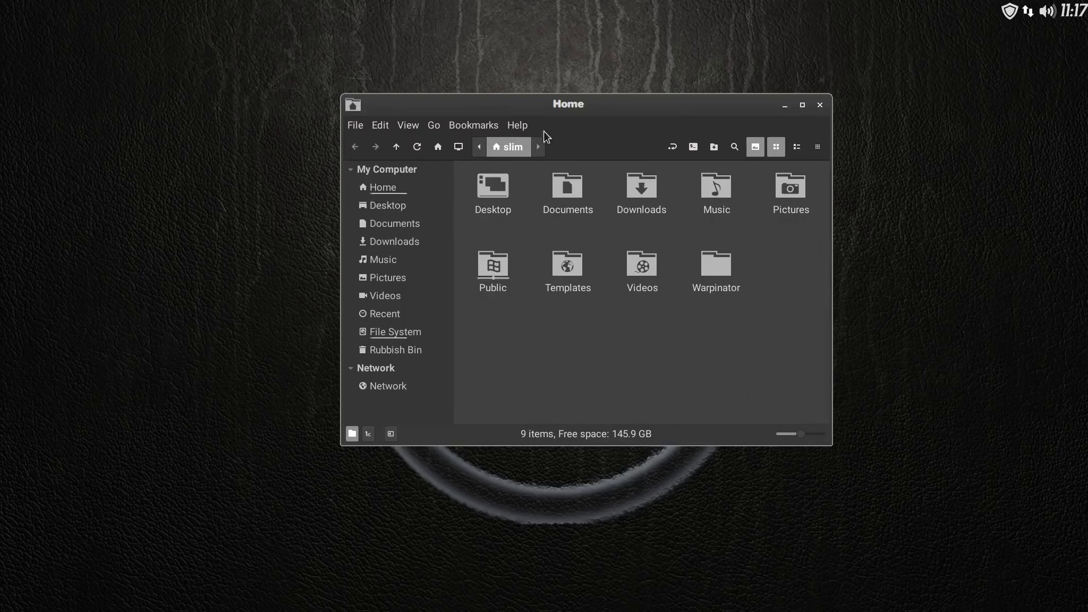
Open the Terminal Aliase Commands file from the Documents folder in the text editor.
{"action": "left_click", "coordinate": [415, 223]}
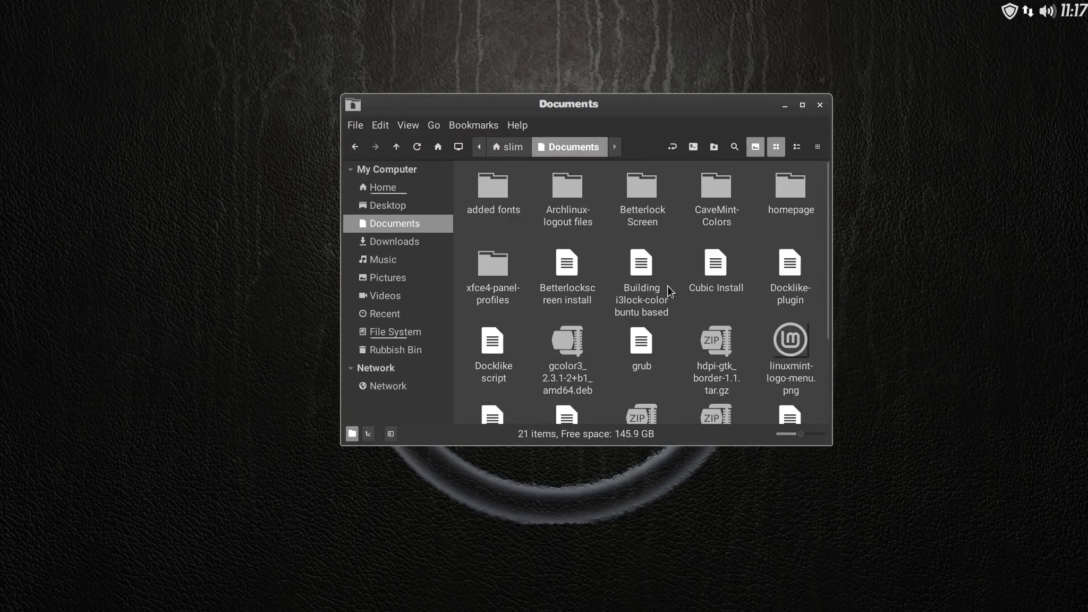
{"action": "scroll", "coordinate": [689, 310], "scroll_direction": "down", "scroll_amount": 2}
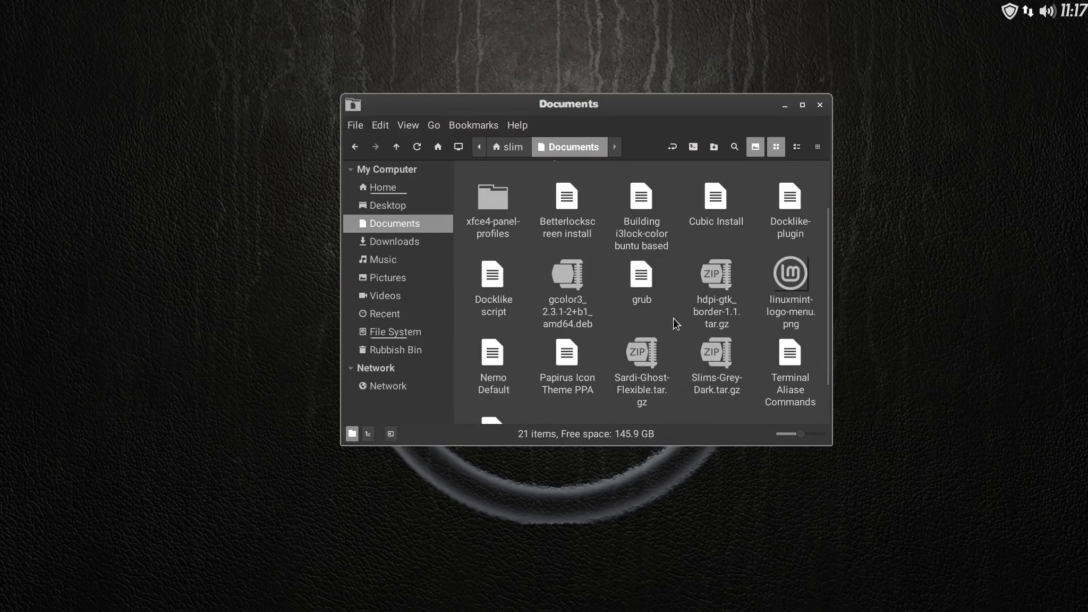
{"action": "scroll", "coordinate": [674, 319], "scroll_direction": "down", "scroll_amount": 2}
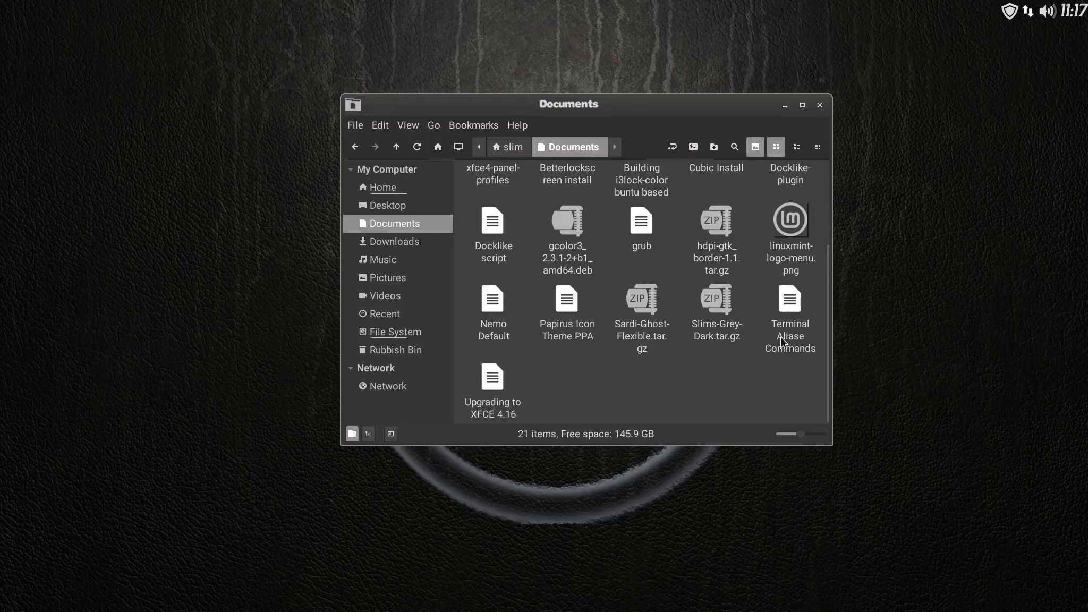
{"action": "left_click", "coordinate": [805, 349]}
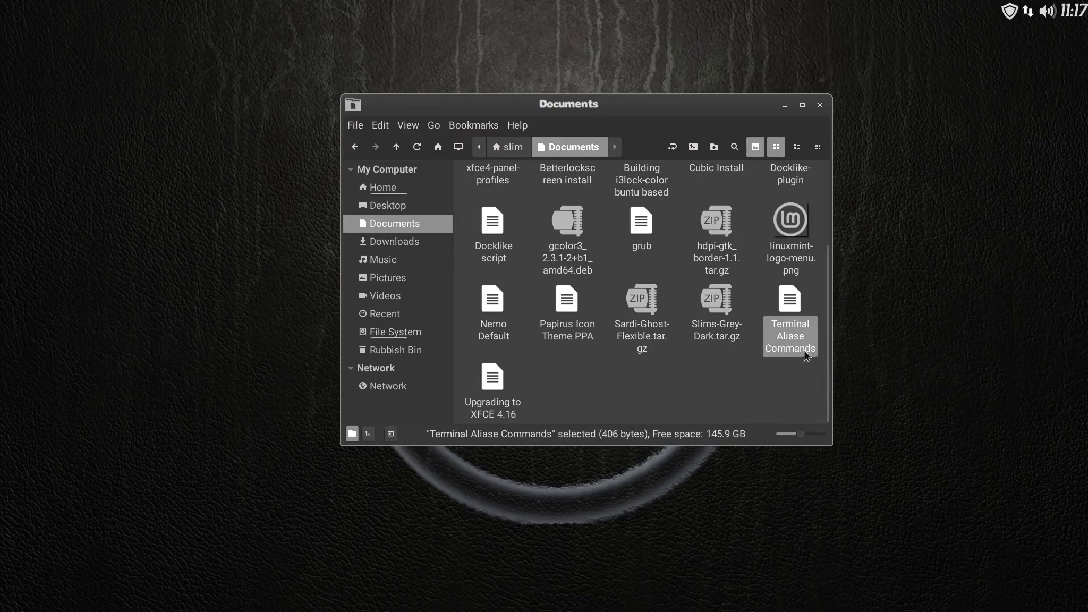
{"action": "right_click", "coordinate": [790, 303]}
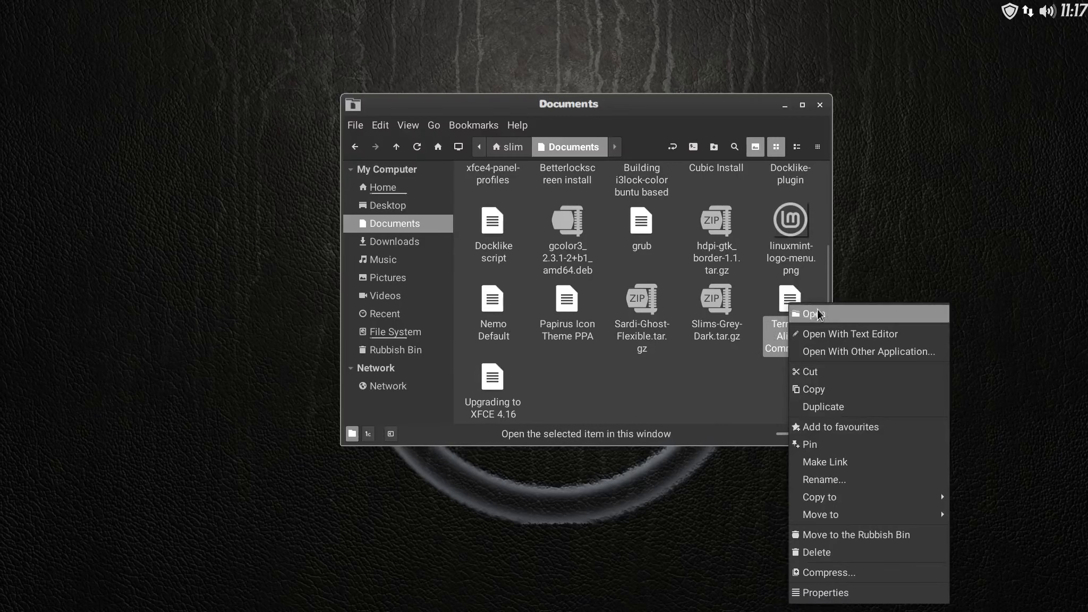
{"action": "left_click", "coordinate": [850, 334]}
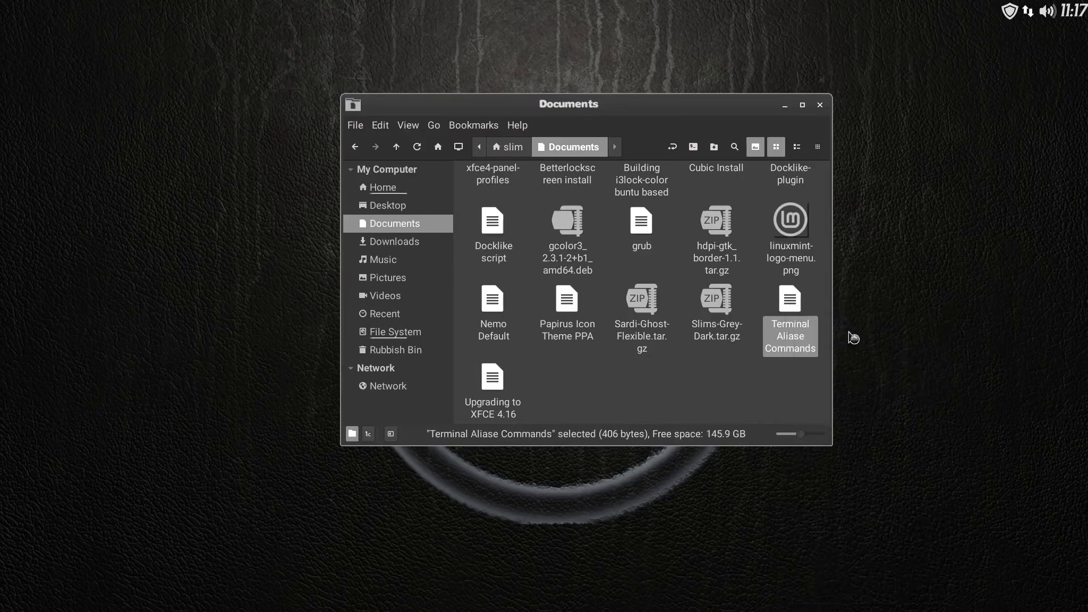
Copy the Ubuntu based alias block, from the ### ALIASES ### heading through the neofetch line.
{"action": "scroll", "coordinate": [614, 341], "scroll_direction": "down", "scroll_amount": 1}
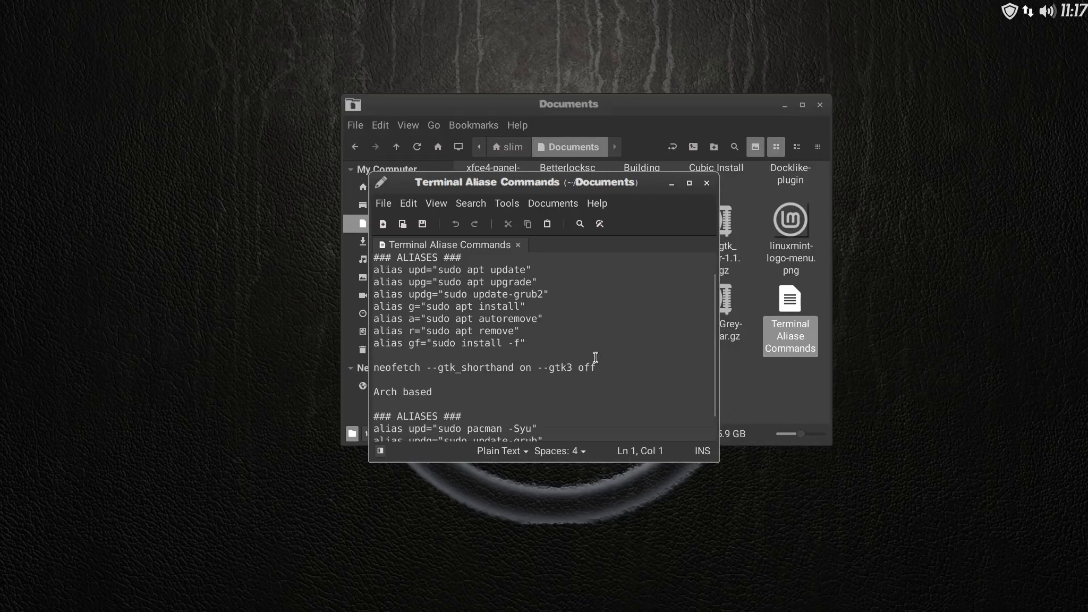
{"action": "left_click_drag", "start_coordinate": [604, 368], "coordinate": [363, 284]}
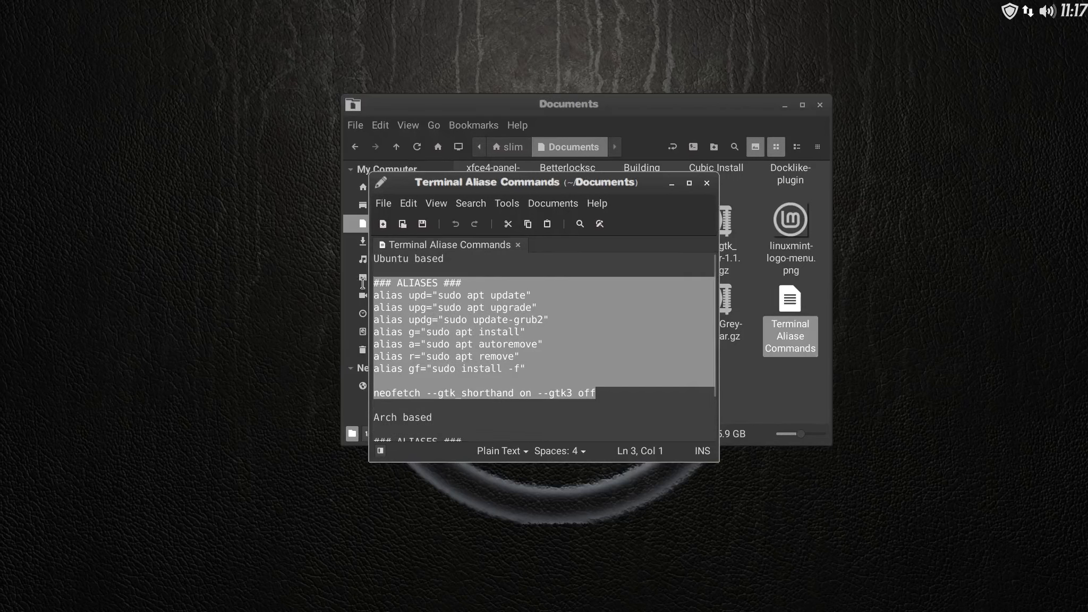
{"action": "right_click", "coordinate": [432, 287]}
{"action": "left_click", "coordinate": [481, 352]}
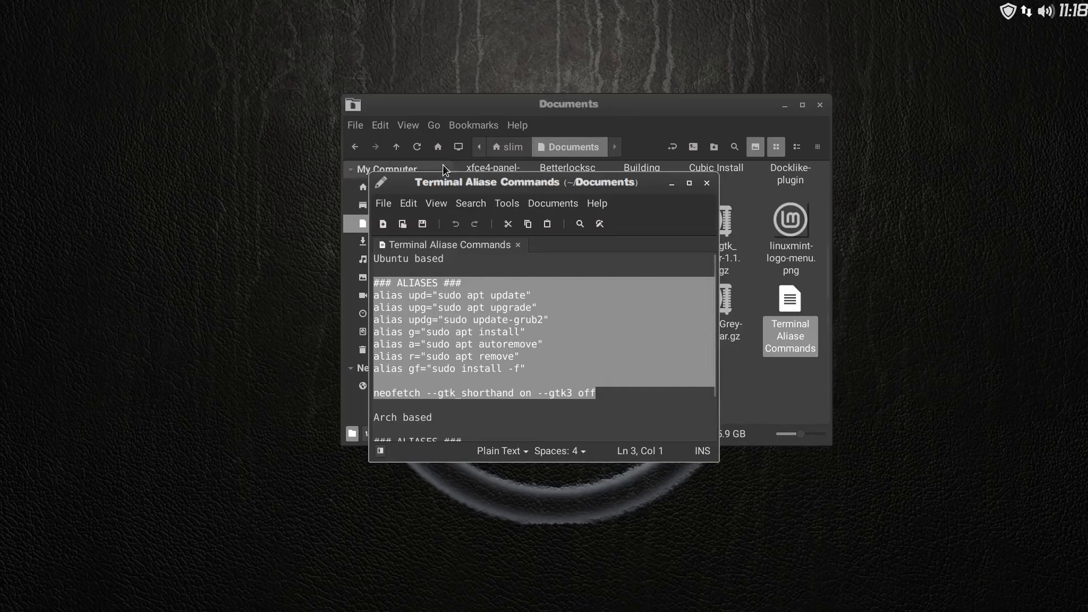
Show the hidden files in the Home folder and open .bashrc in the text editor.
{"action": "left_click", "coordinate": [446, 102]}
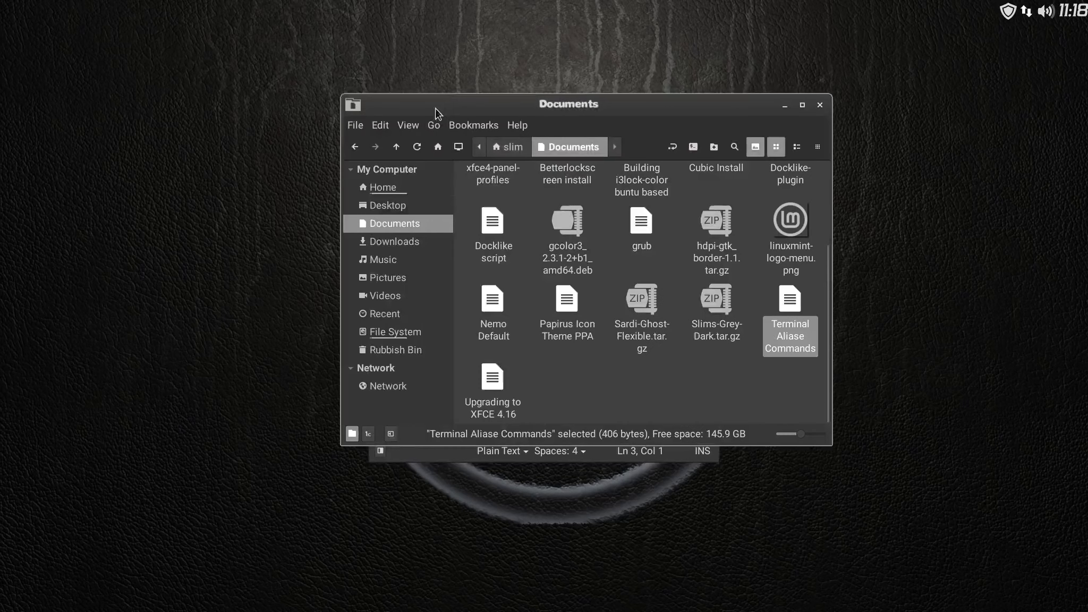
{"action": "left_click", "coordinate": [384, 188]}
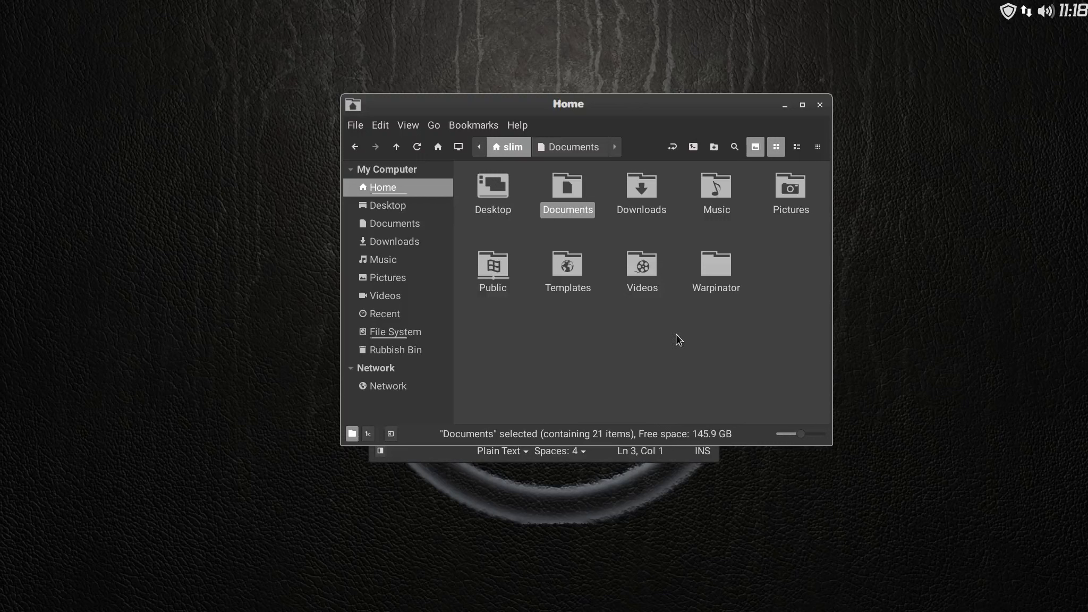
{"action": "key", "text": "ctrl+h"}
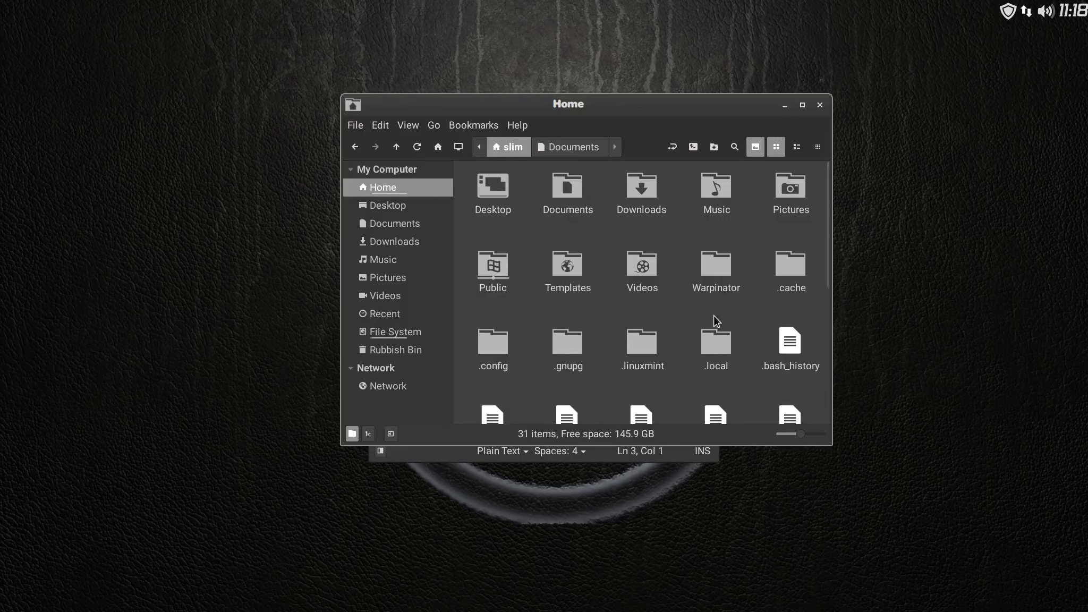
{"action": "scroll", "coordinate": [714, 315], "scroll_direction": "down", "scroll_amount": 3}
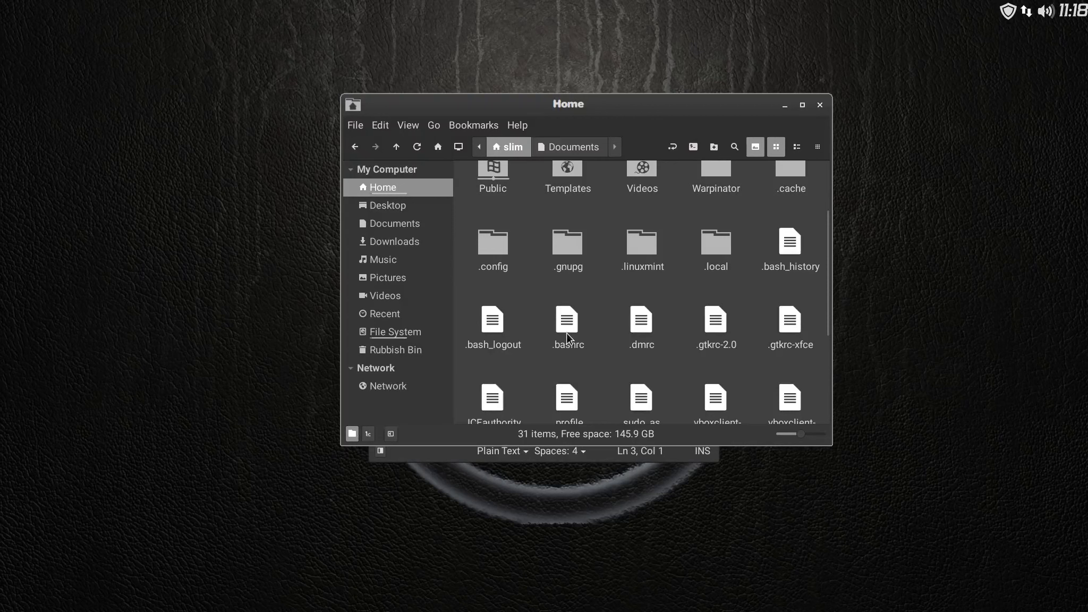
{"action": "right_click", "coordinate": [566, 333]}
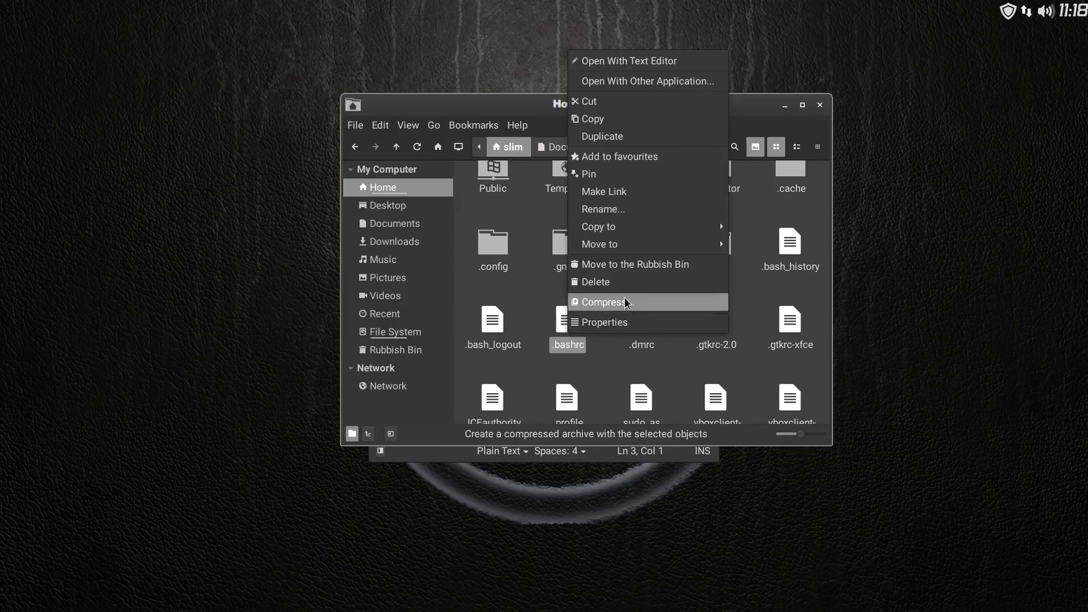
{"action": "left_click", "coordinate": [690, 63]}
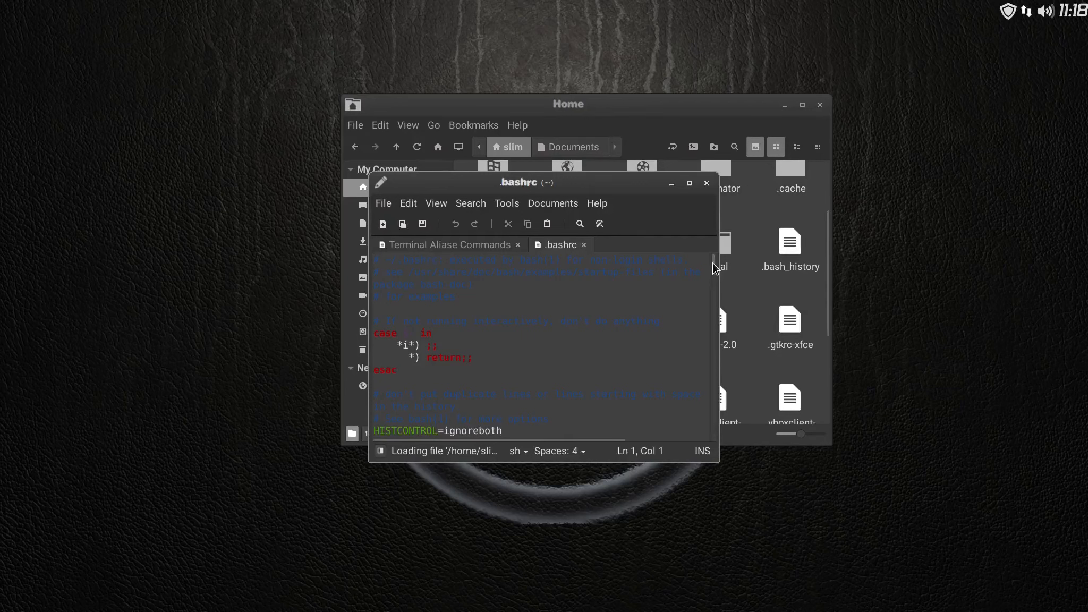
Paste the copied alias block and neofetch line at the end of .bashrc, after a blank line, and save the file.
{"action": "left_click_drag", "start_coordinate": [714, 266], "coordinate": [718, 444]}
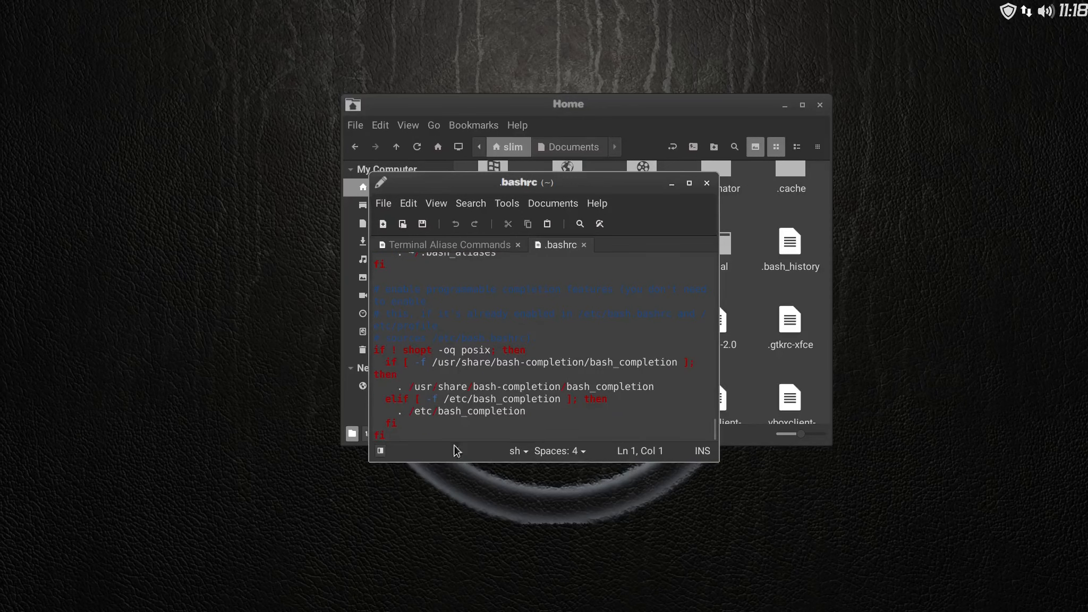
{"action": "left_click", "coordinate": [390, 434]}
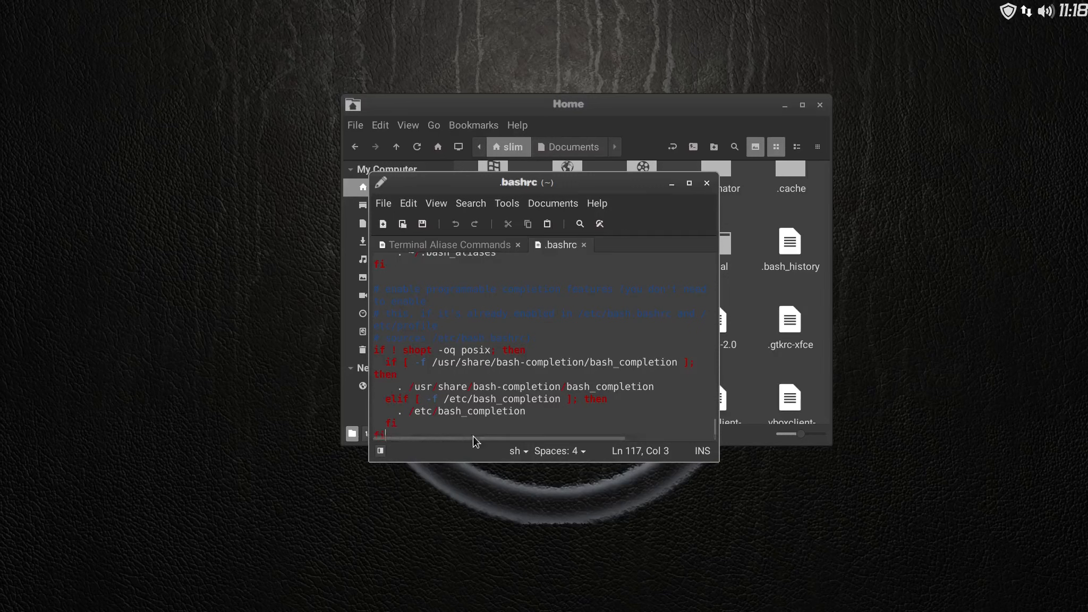
{"action": "key", "text": "Return"}
{"action": "key", "text": "Return"}
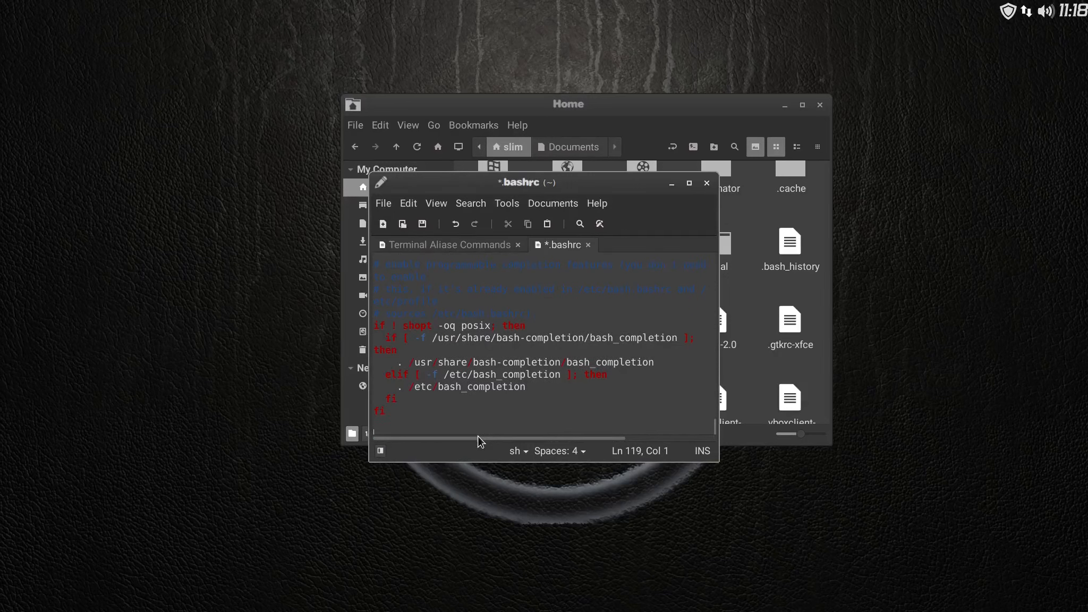
{"action": "right_click", "coordinate": [400, 428]}
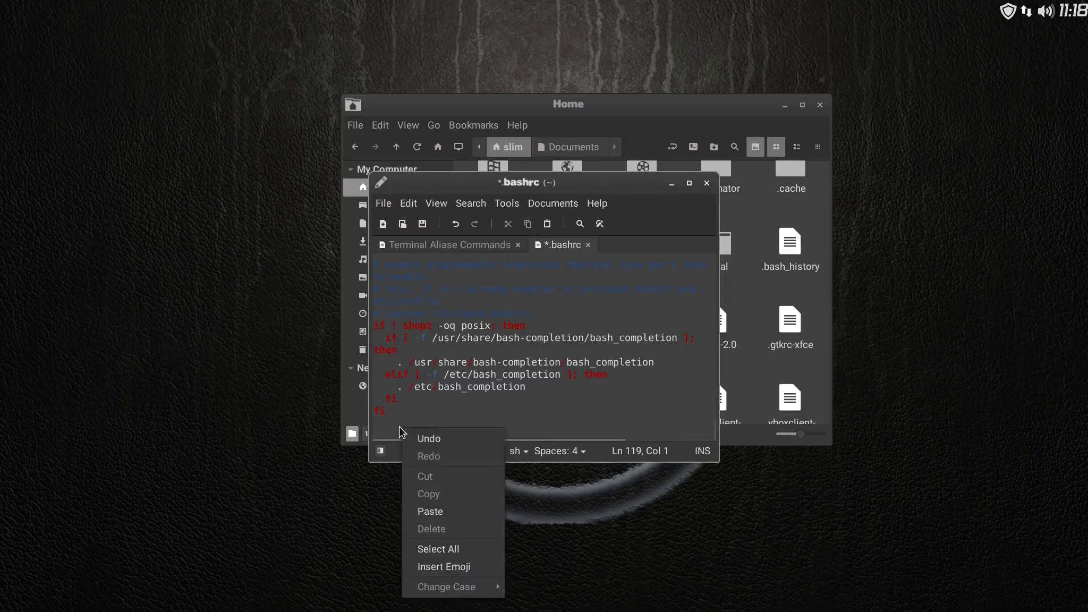
{"action": "left_click", "coordinate": [462, 510]}
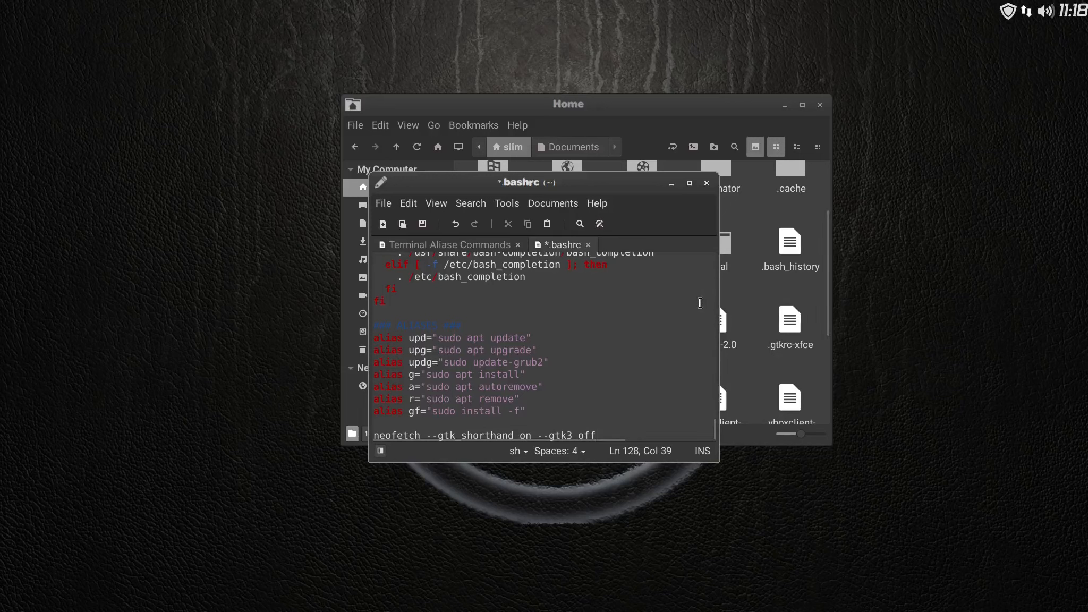
{"action": "left_click", "coordinate": [421, 223]}
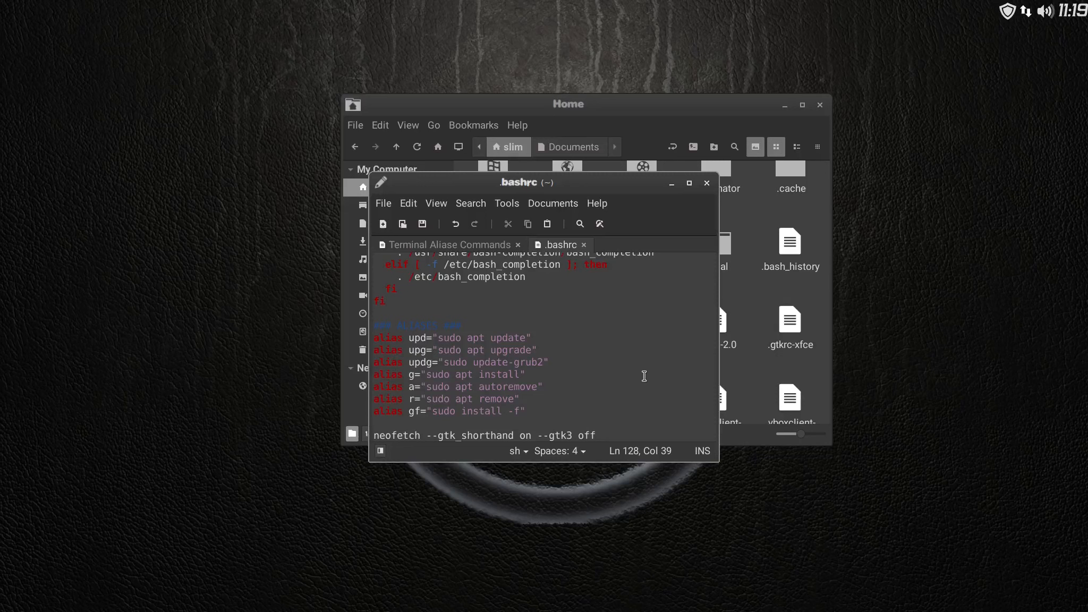
Change the gf alias command to "sudo apt install -f" and save .bashrc.
{"action": "left_click", "coordinate": [456, 412]}
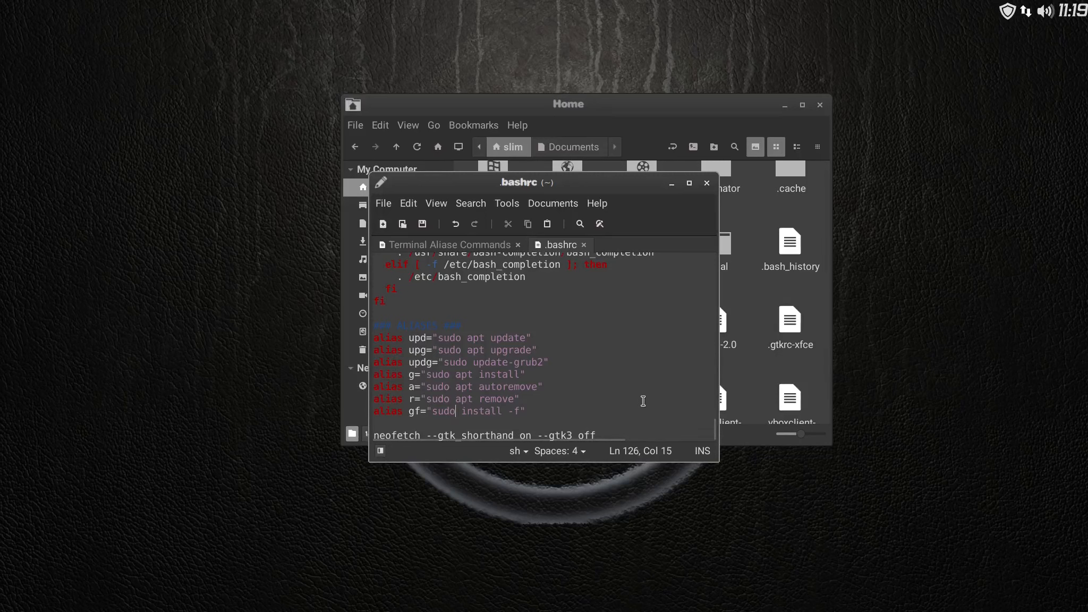
{"action": "type", "text": "ap"}
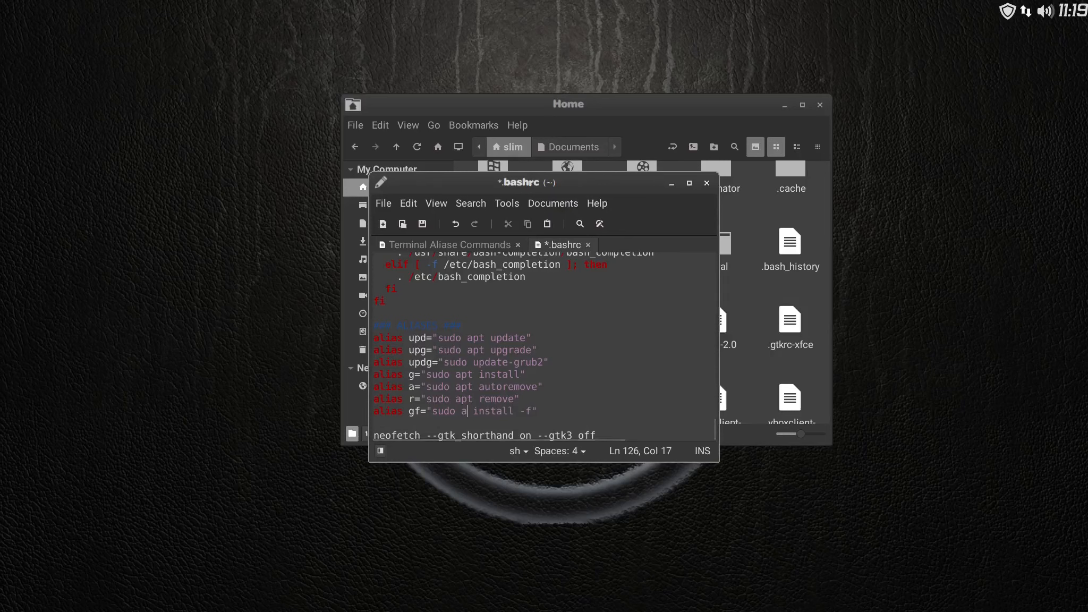
{"action": "type", "text": "t"}
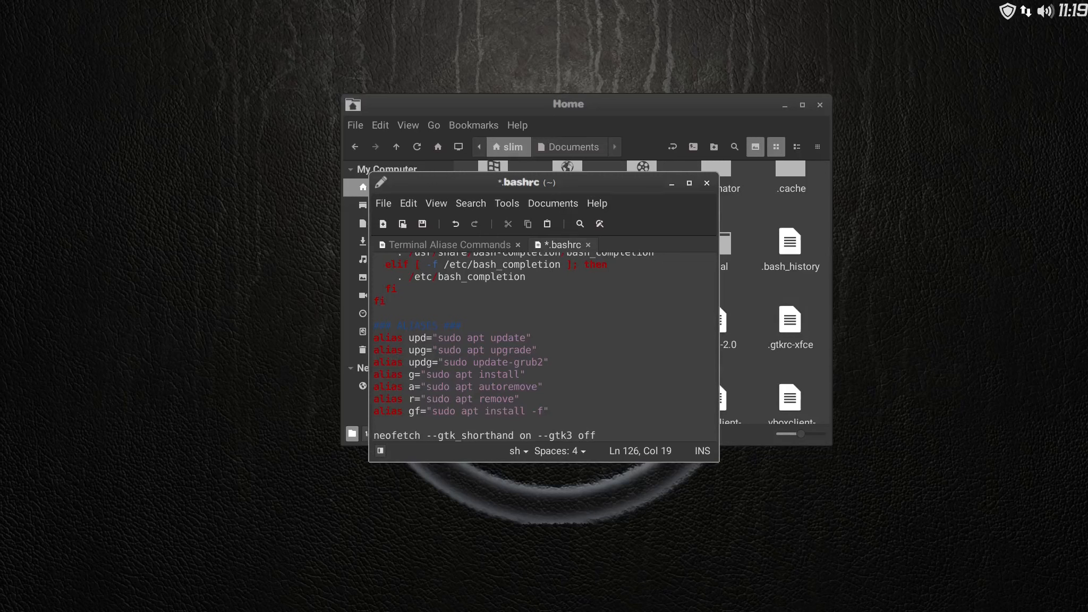
{"action": "left_click", "coordinate": [423, 225]}
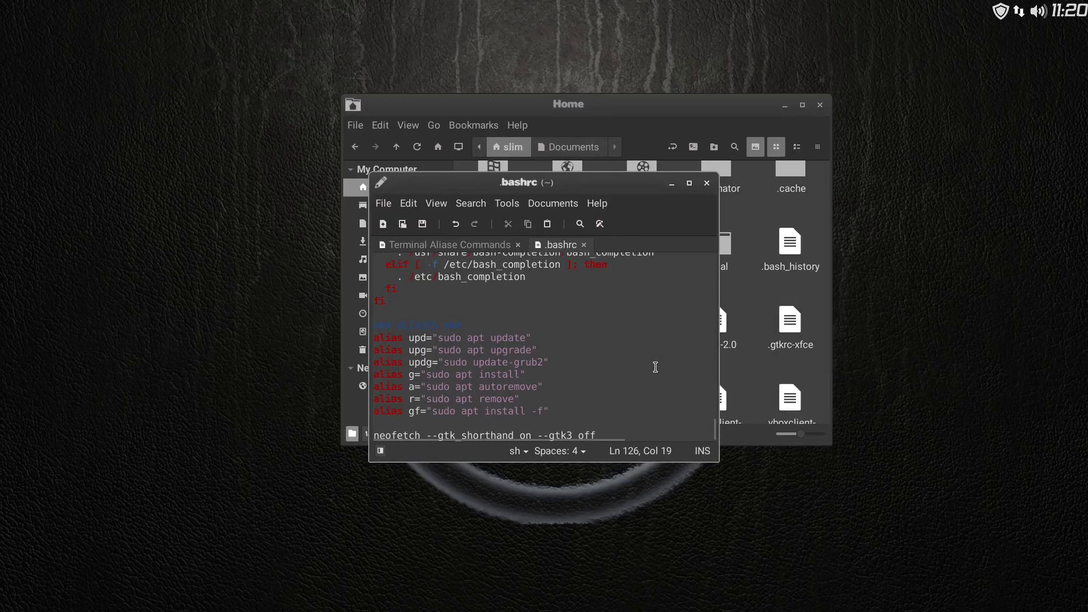
Add the line alias fg="sudo install -f" directly below the gf alias and save .bashrc.
{"action": "scroll", "coordinate": [661, 376], "scroll_direction": "up", "scroll_amount": 2}
{"action": "scroll", "coordinate": [662, 379], "scroll_direction": "down", "scroll_amount": 2}
{"action": "left_click", "coordinate": [382, 422]}
{"action": "type", "text": "alia"}
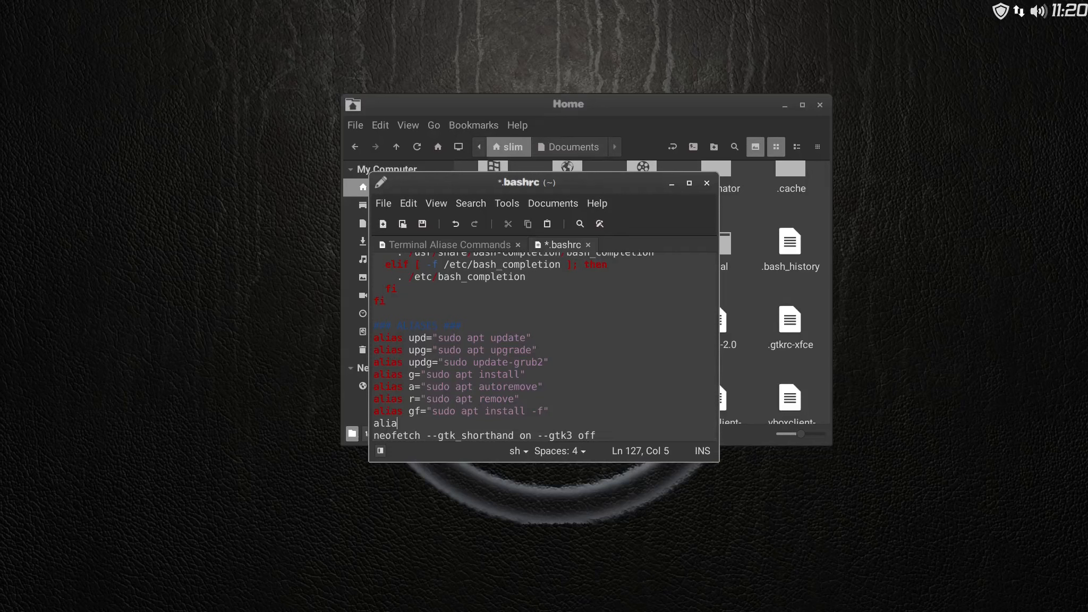
{"action": "type", "text": "s"}
{"action": "type", "text": "fg="}
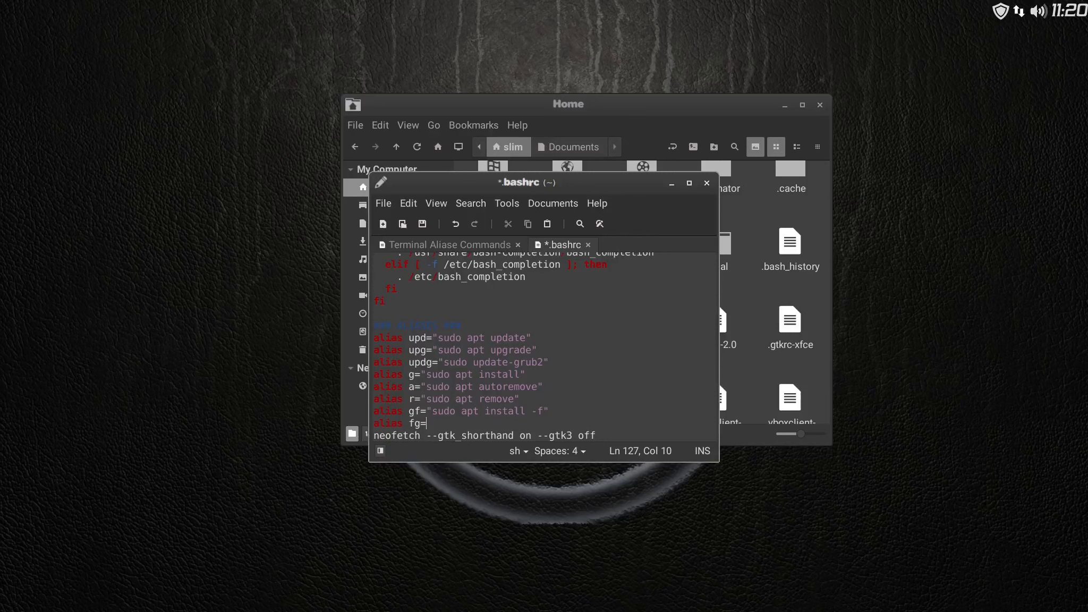
{"action": "type", "text": "\"sudo install -f"}
{"action": "key", "text": "Right"}
{"action": "left_click", "coordinate": [422, 224]}
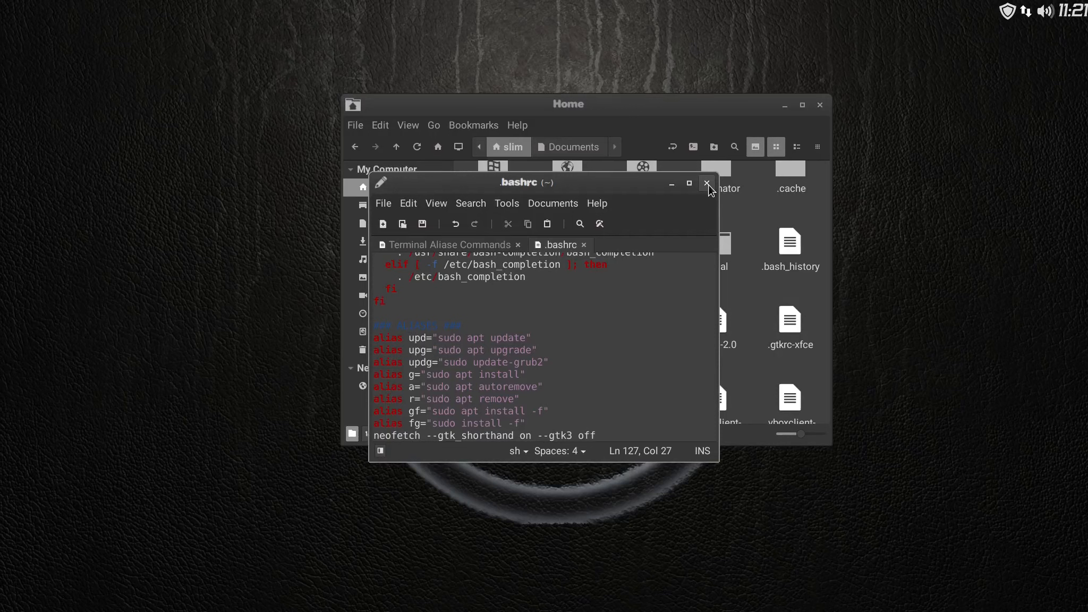
Close the .bashrc file and the text editor with the Terminal Aliase Commands file.
{"action": "left_click", "coordinate": [585, 245]}
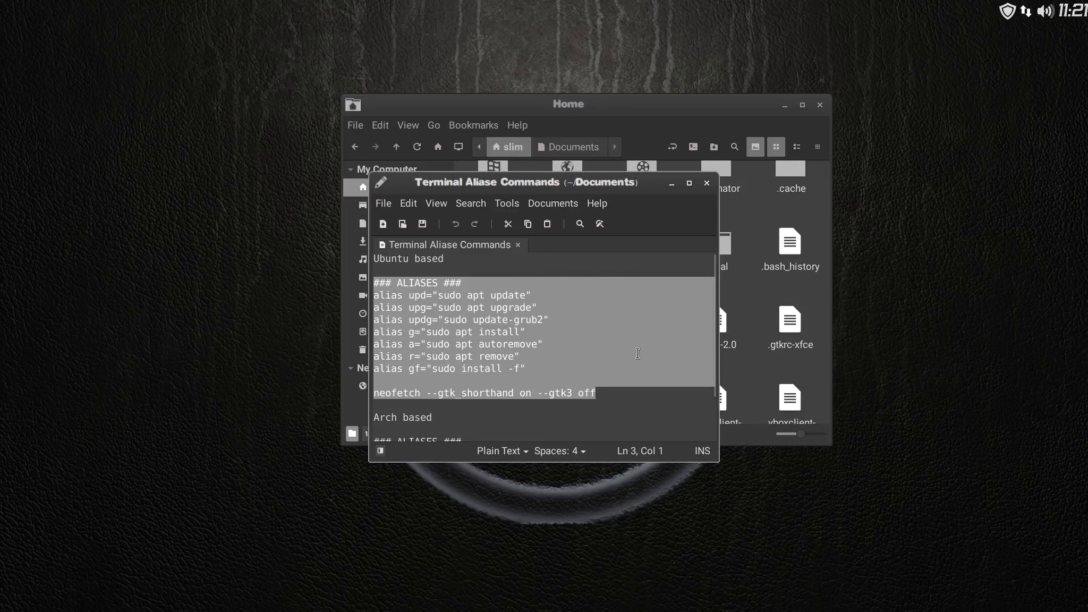
{"action": "scroll", "coordinate": [638, 354], "scroll_direction": "down", "scroll_amount": 2}
{"action": "scroll", "coordinate": [640, 353], "scroll_direction": "up", "scroll_amount": 2}
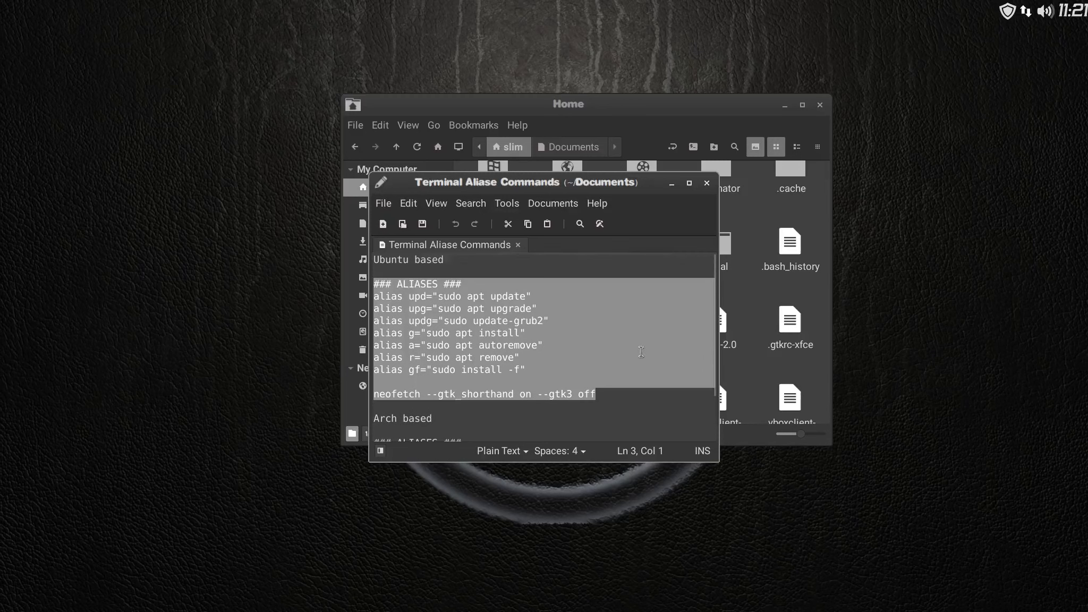
{"action": "left_click", "coordinate": [706, 182]}
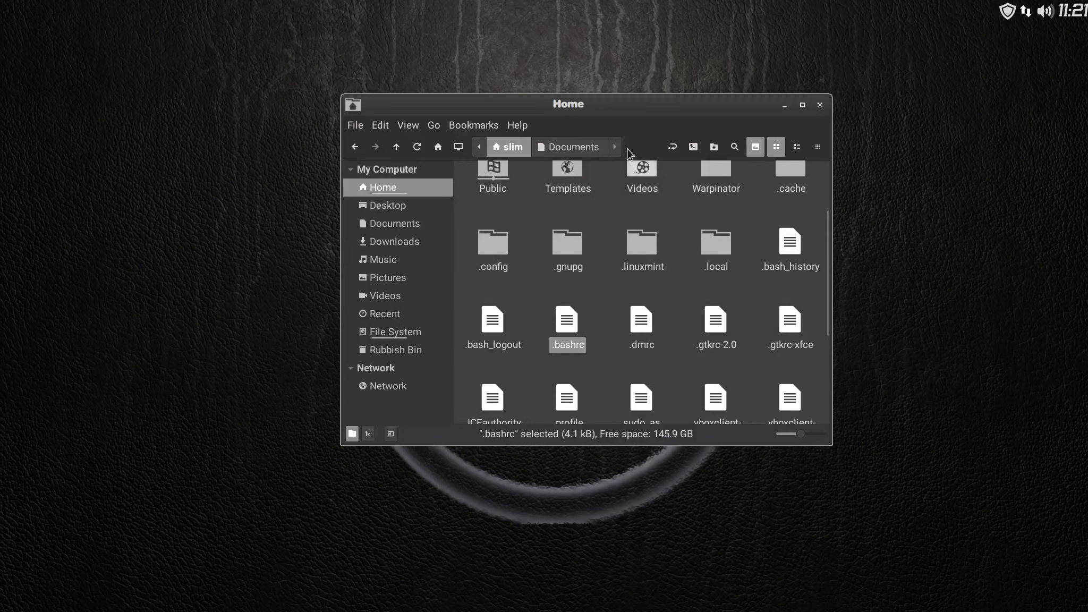
{"action": "left_click_drag", "start_coordinate": [634, 103], "coordinate": [638, 100]}
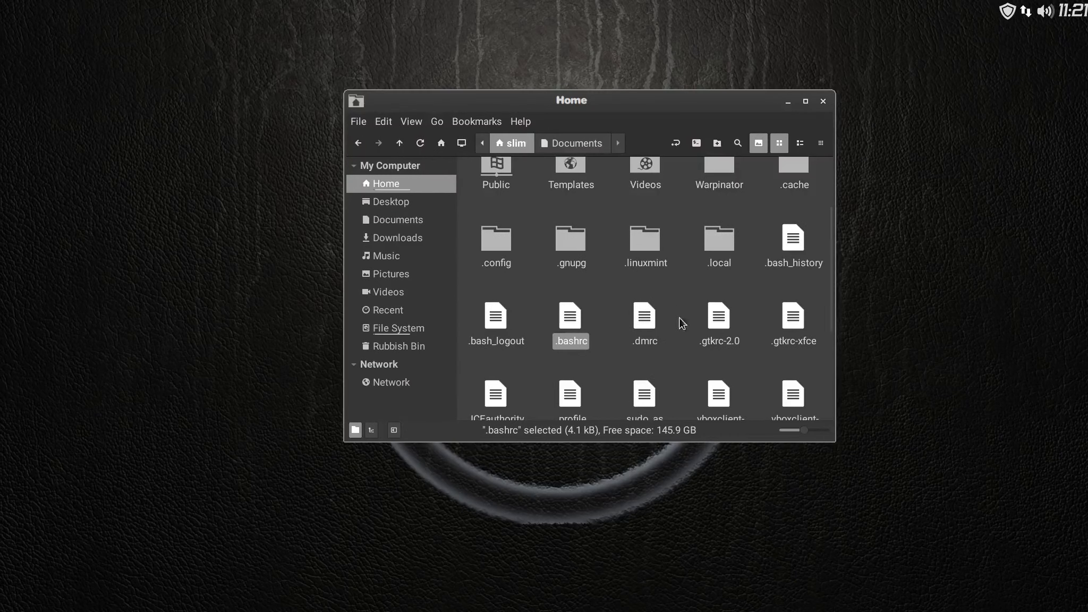
{"action": "left_click", "coordinate": [693, 365]}
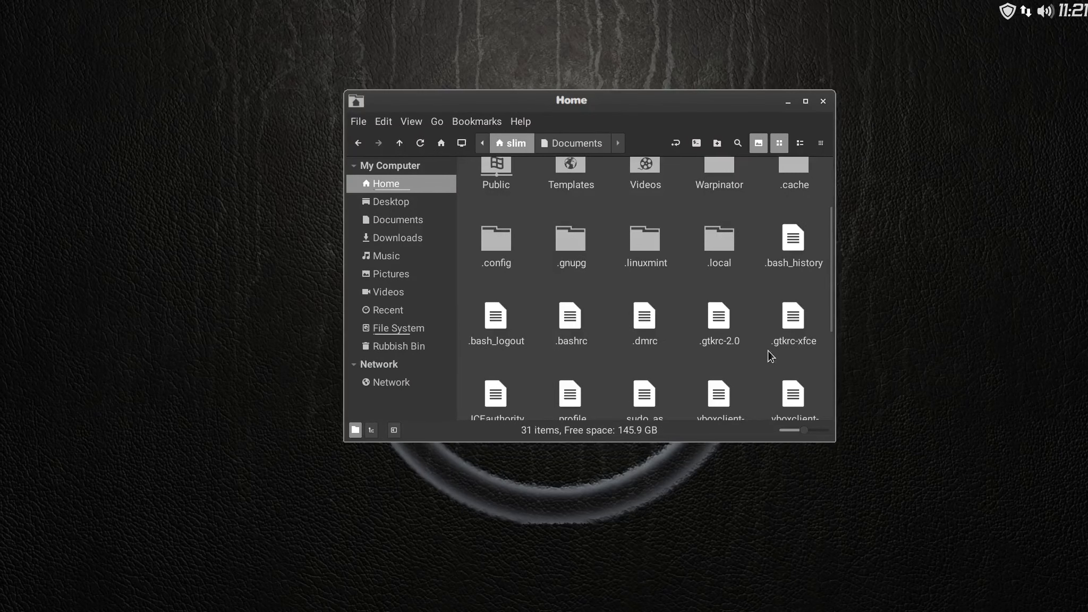
{"action": "scroll", "coordinate": [772, 349], "scroll_direction": "down", "scroll_amount": 5}
{"action": "scroll", "coordinate": [772, 348], "scroll_direction": "up", "scroll_amount": 7}
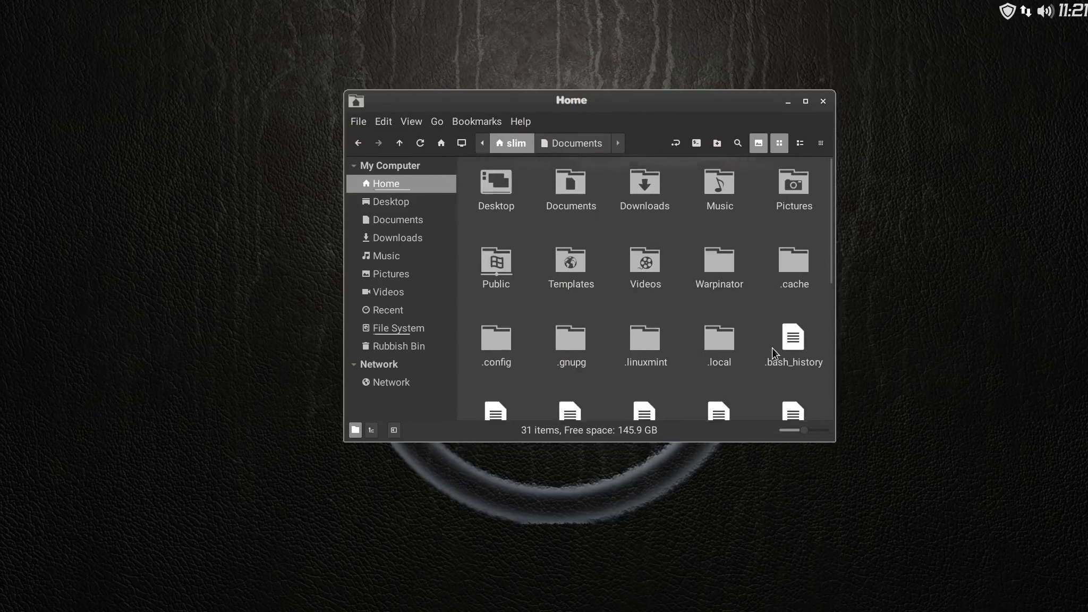
{"action": "scroll", "coordinate": [760, 369], "scroll_direction": "down", "scroll_amount": 3}
{"action": "scroll", "coordinate": [759, 369], "scroll_direction": "up", "scroll_amount": 2}
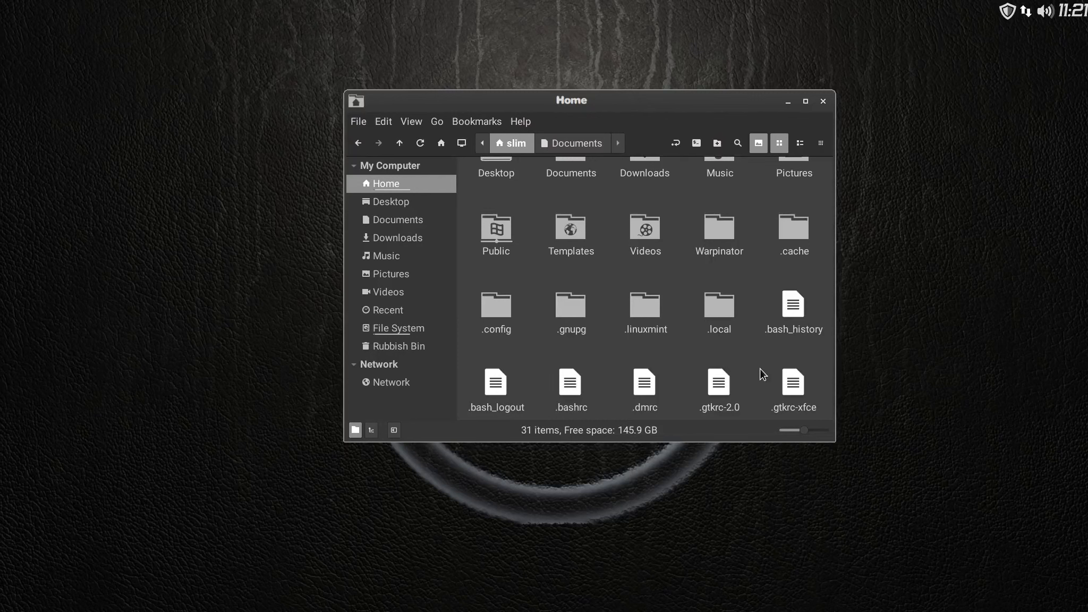
Copy the homepage folder from the Documents folder.
{"action": "left_click", "coordinate": [381, 220]}
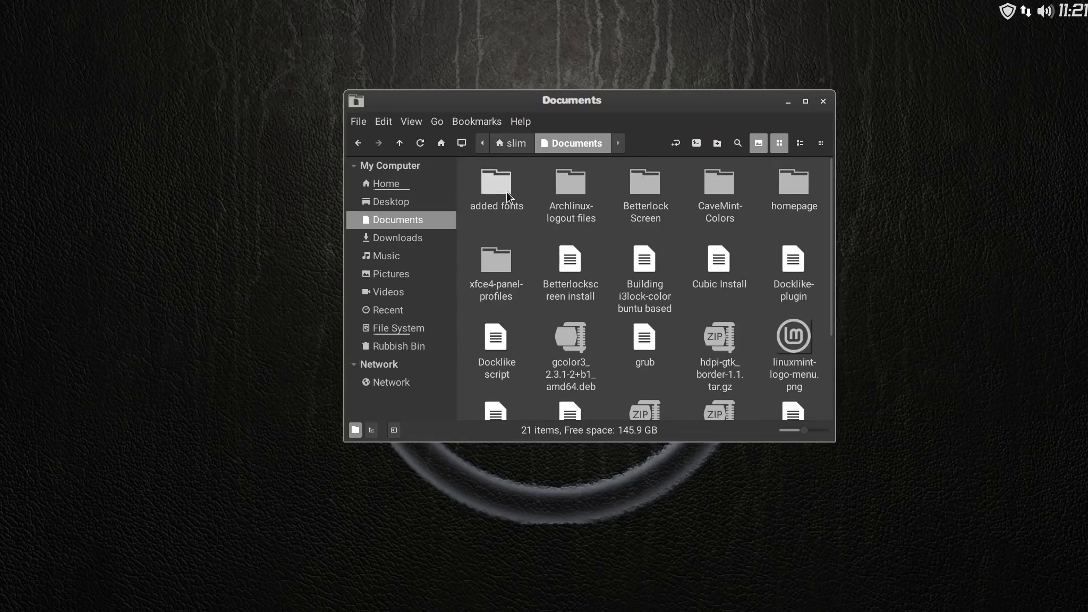
{"action": "left_click", "coordinate": [797, 184]}
{"action": "right_click", "coordinate": [797, 185]}
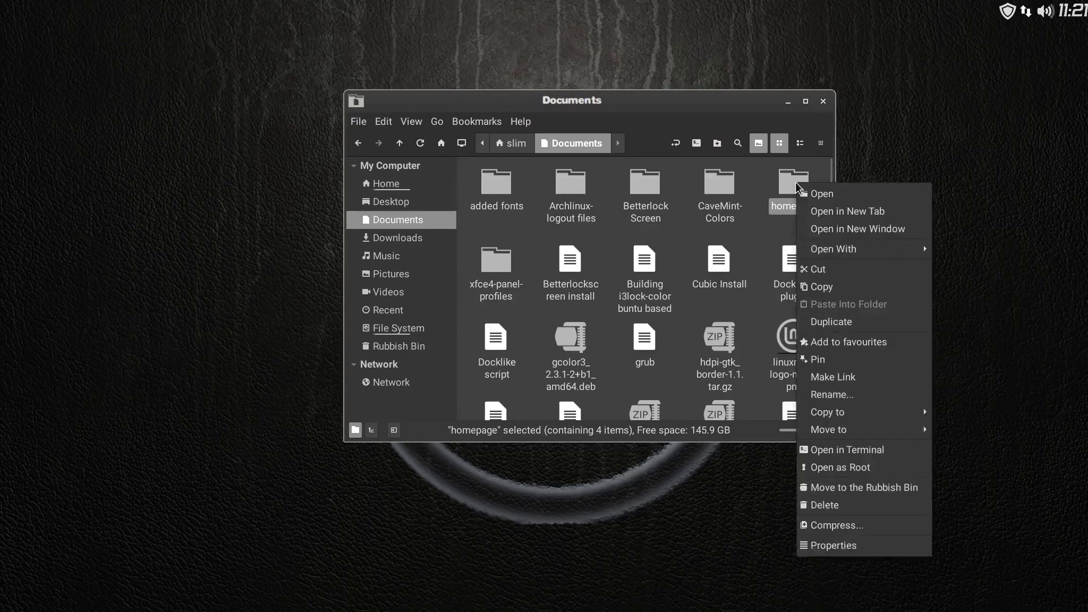
{"action": "left_click", "coordinate": [851, 287]}
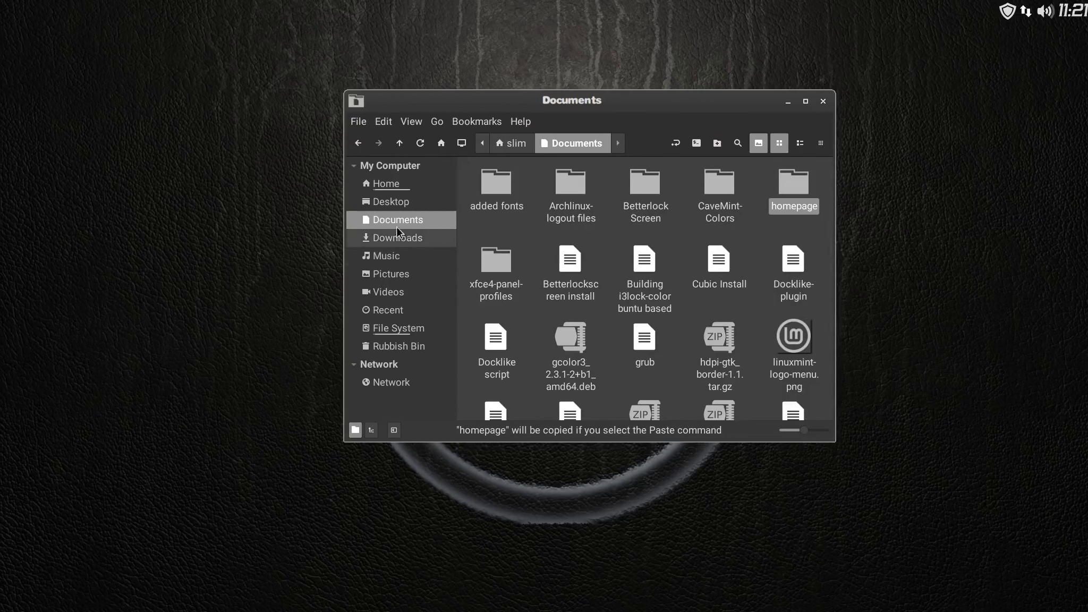
Browse the file system to the /usr/lib/firefox folder.
{"action": "left_click", "coordinate": [399, 329]}
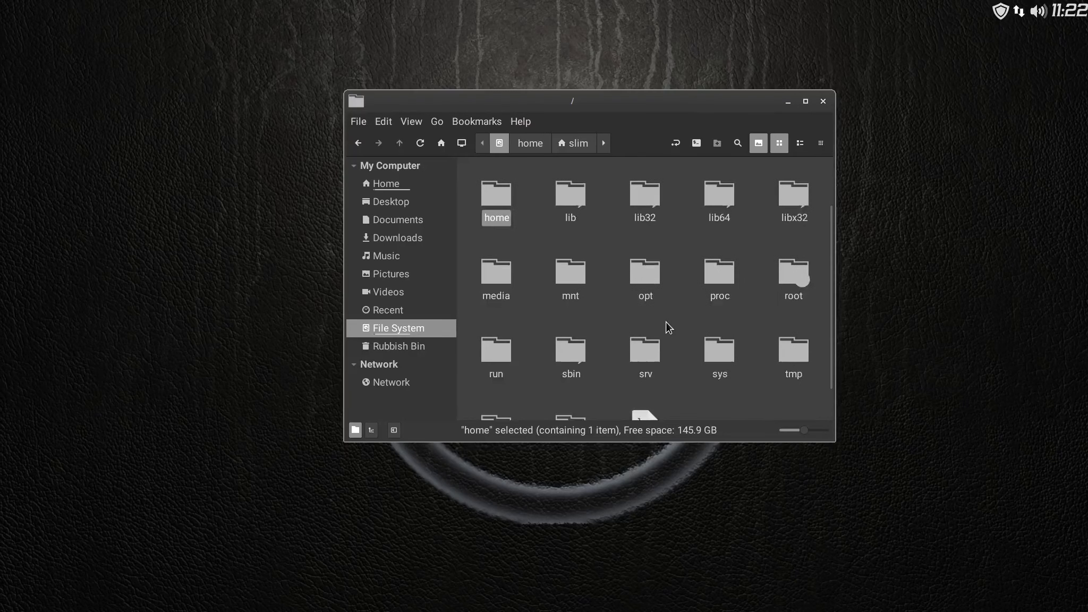
{"action": "scroll", "coordinate": [684, 355], "scroll_direction": "down", "scroll_amount": 1}
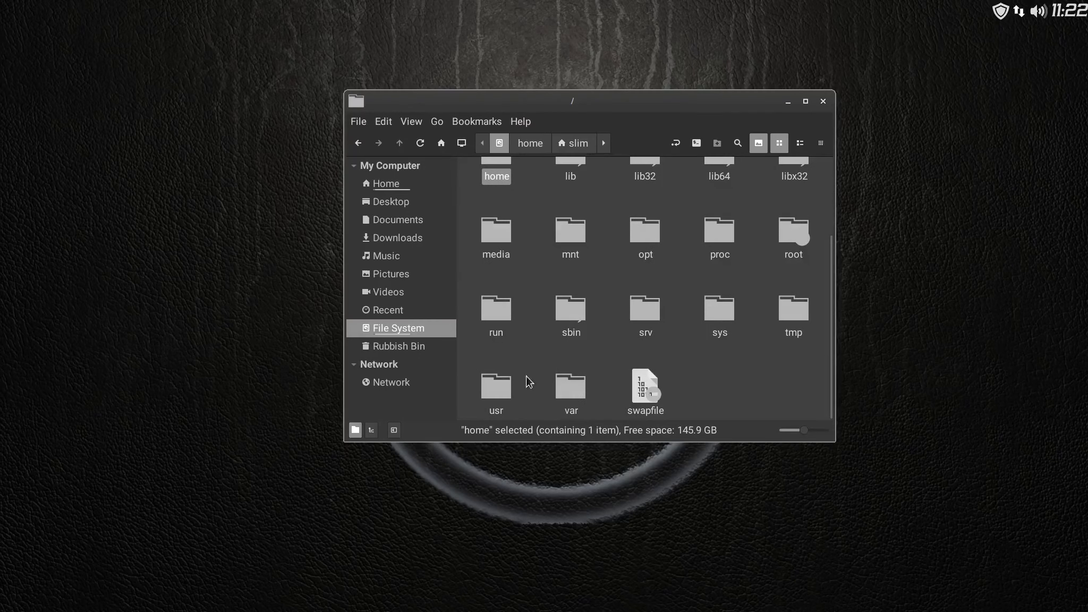
{"action": "double_click", "coordinate": [486, 387]}
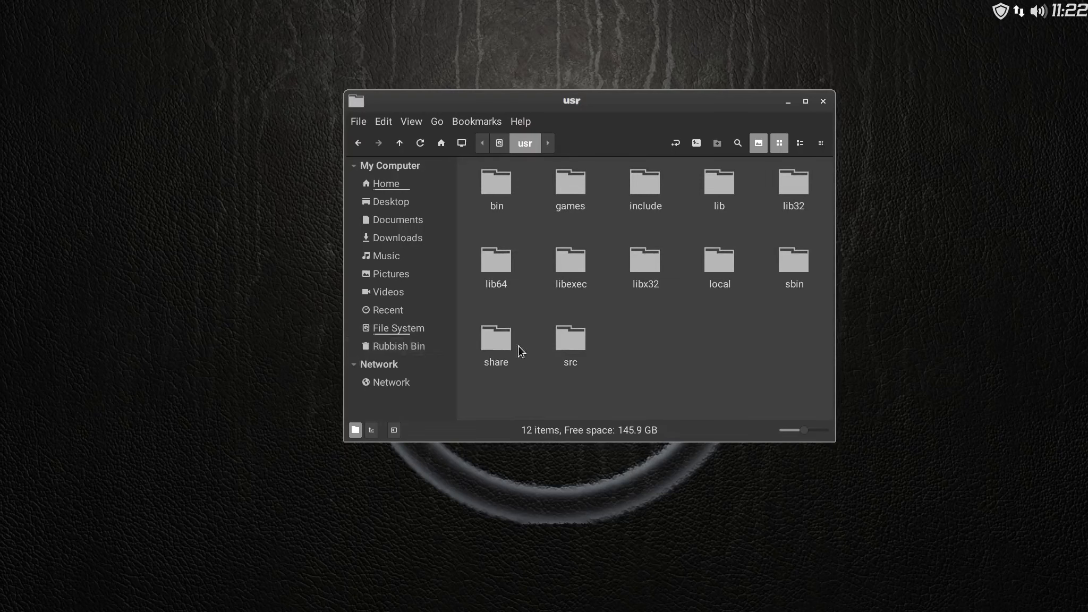
{"action": "double_click", "coordinate": [489, 341]}
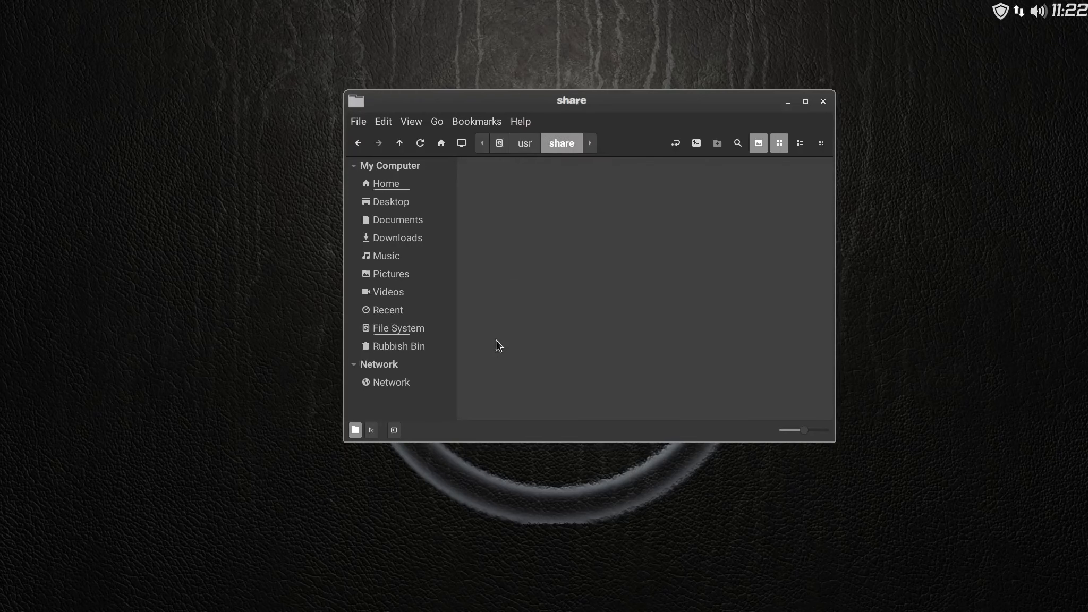
{"action": "left_click", "coordinate": [360, 144]}
{"action": "double_click", "coordinate": [722, 185]}
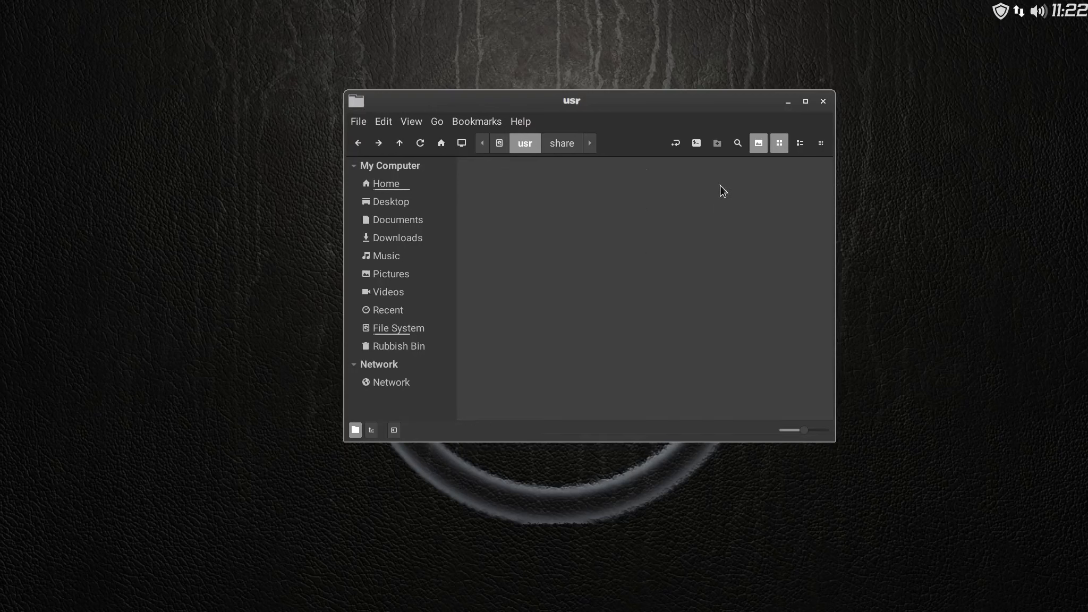
{"action": "scroll", "coordinate": [751, 290], "scroll_direction": "down", "scroll_amount": 5}
{"action": "scroll", "coordinate": [750, 291], "scroll_direction": "down", "scroll_amount": 2}
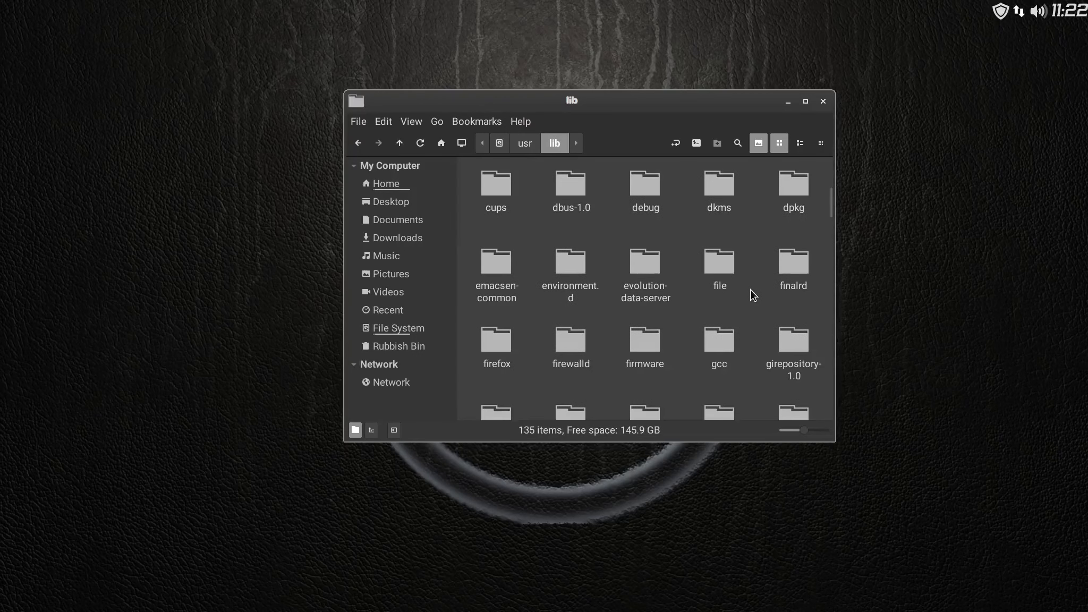
{"action": "double_click", "coordinate": [498, 313]}
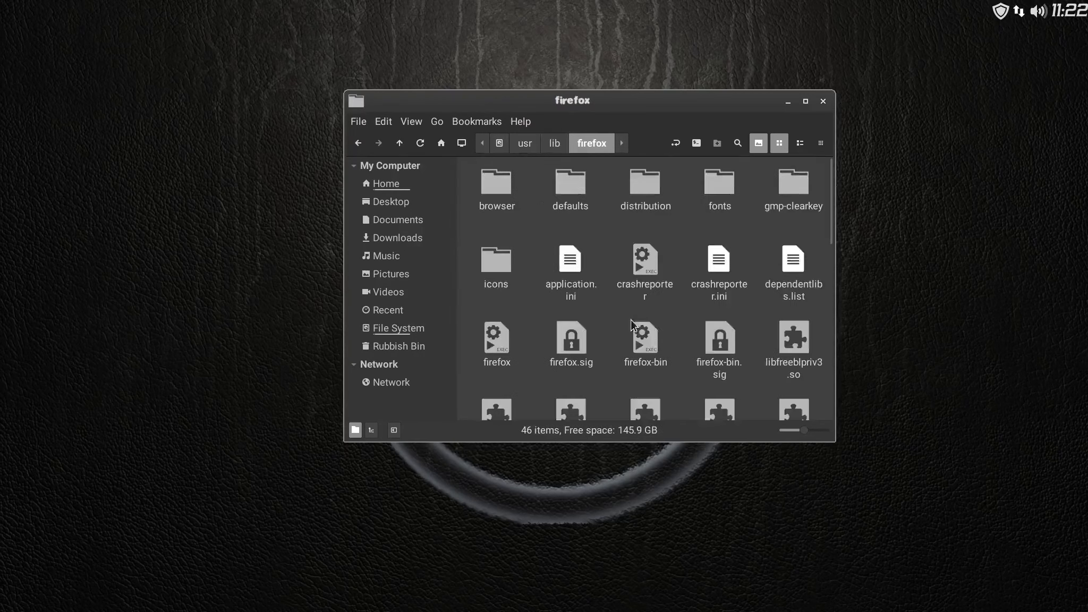
Open the firefox folder as root, authenticating with the account password.
{"action": "right_click", "coordinate": [594, 229]}
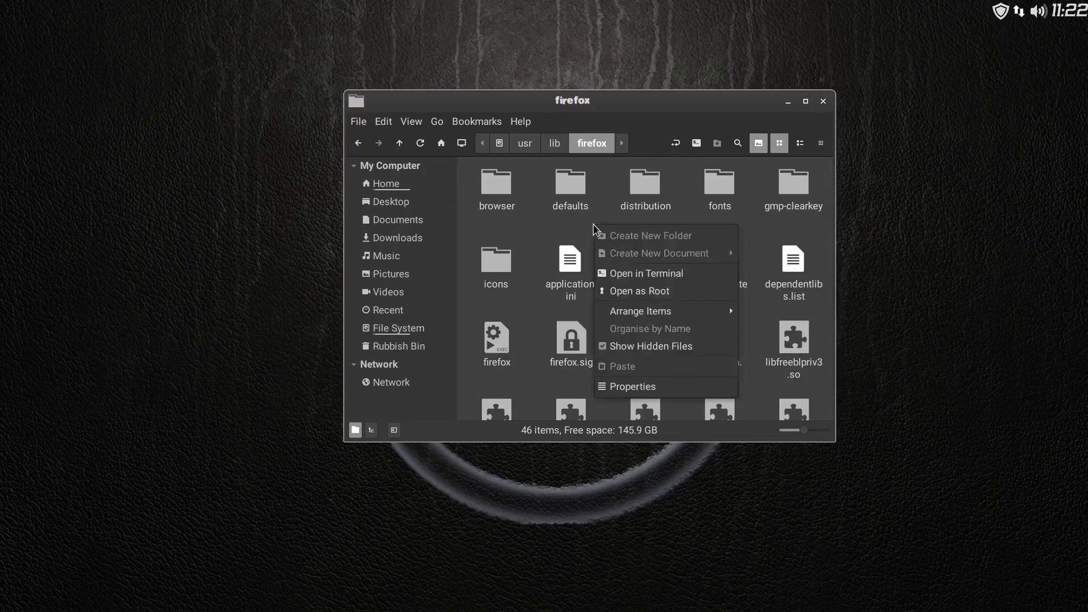
{"action": "left_click", "coordinate": [639, 290]}
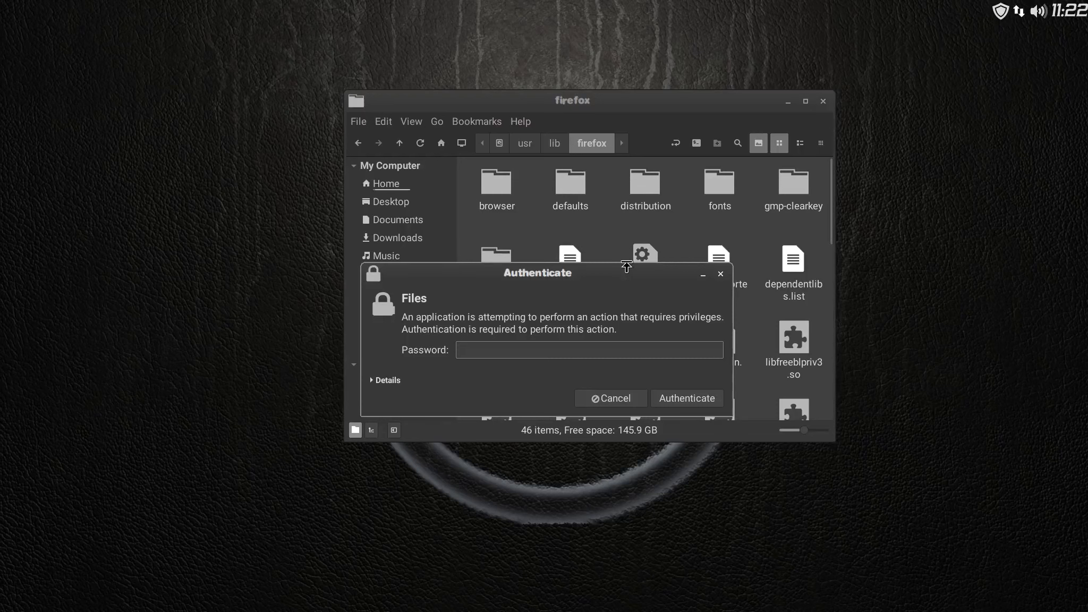
{"action": "type", "text": "••••••••••••"}
{"action": "key", "text": "Return"}
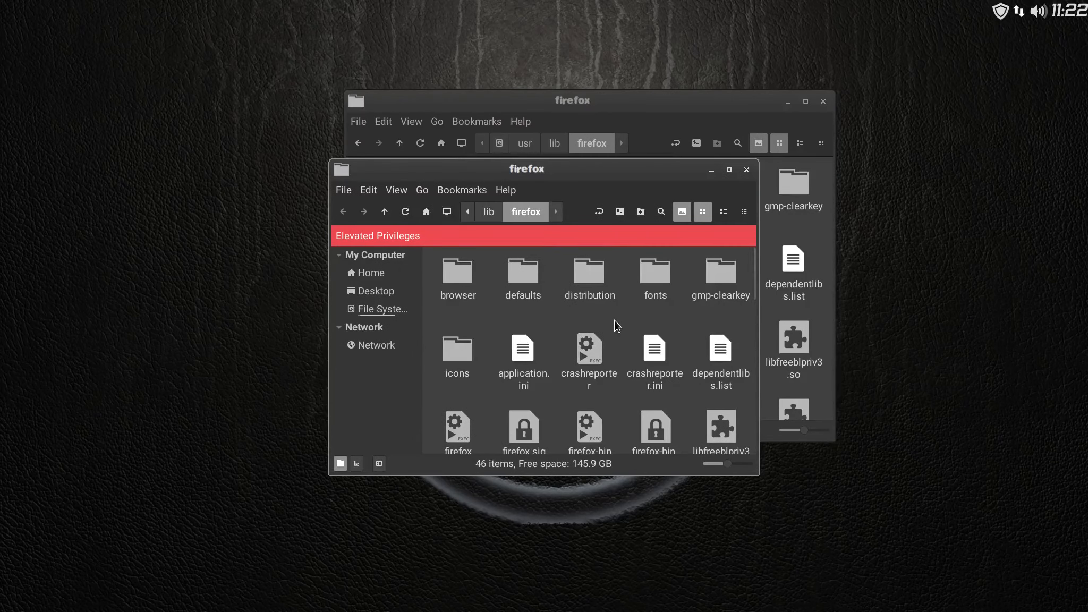
Paste the copied homepage folder into /usr/lib/firefox with root privileges and open the pasted folder.
{"action": "right_click", "coordinate": [614, 320]}
{"action": "left_click", "coordinate": [665, 446]}
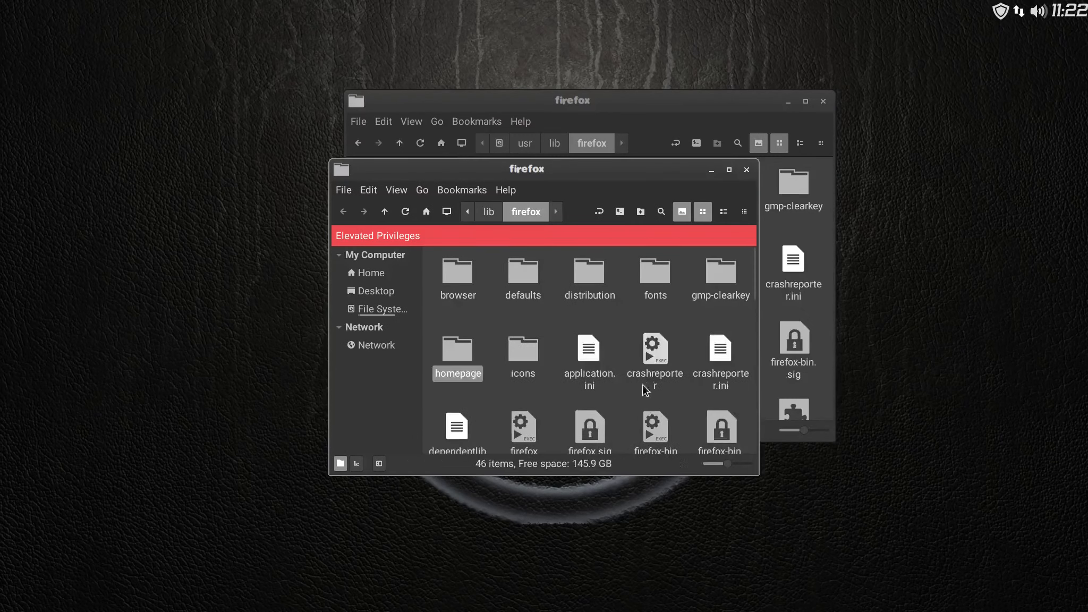
{"action": "double_click", "coordinate": [449, 349]}
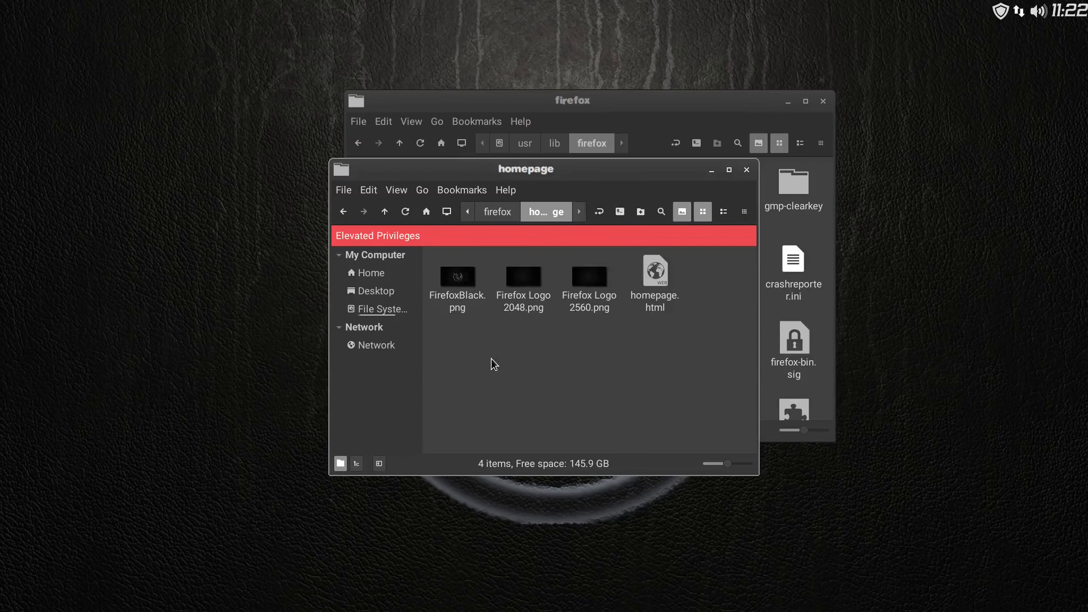
Set both the owner and the group of the homepage folder to root in its permissions.
{"action": "right_click", "coordinate": [502, 350]}
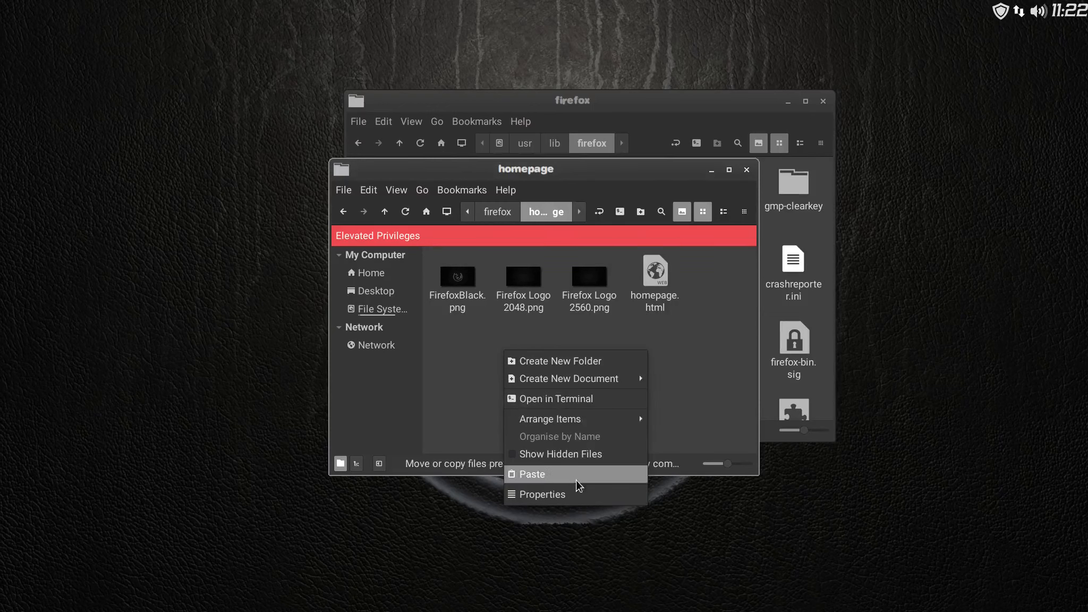
{"action": "left_click", "coordinate": [574, 494]}
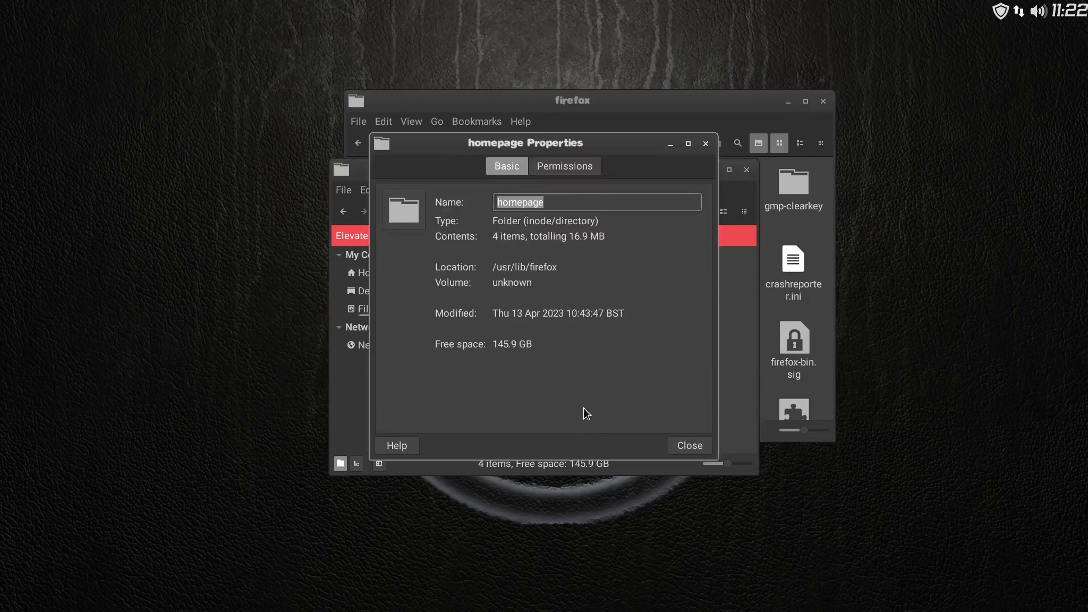
{"action": "left_click", "coordinate": [560, 162]}
{"action": "left_click", "coordinate": [692, 204]}
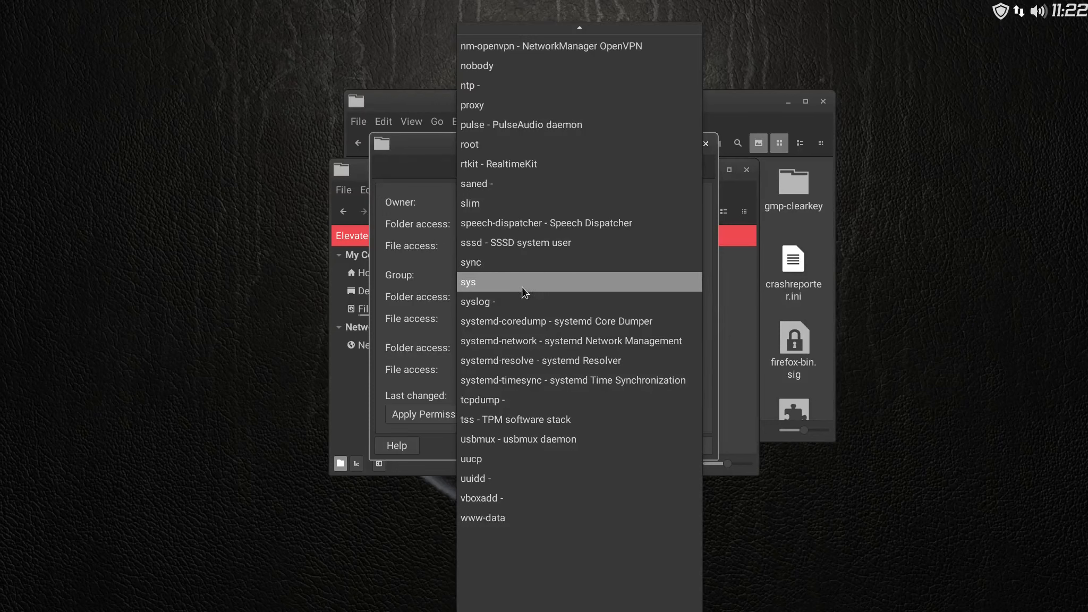
{"action": "left_click", "coordinate": [511, 145]}
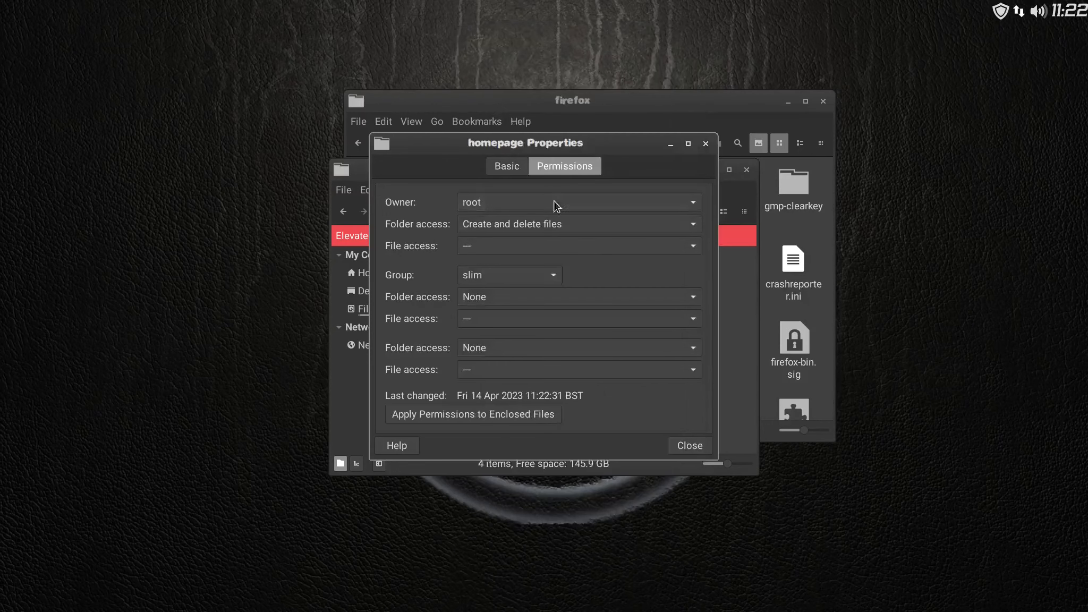
{"action": "left_click", "coordinate": [552, 274]}
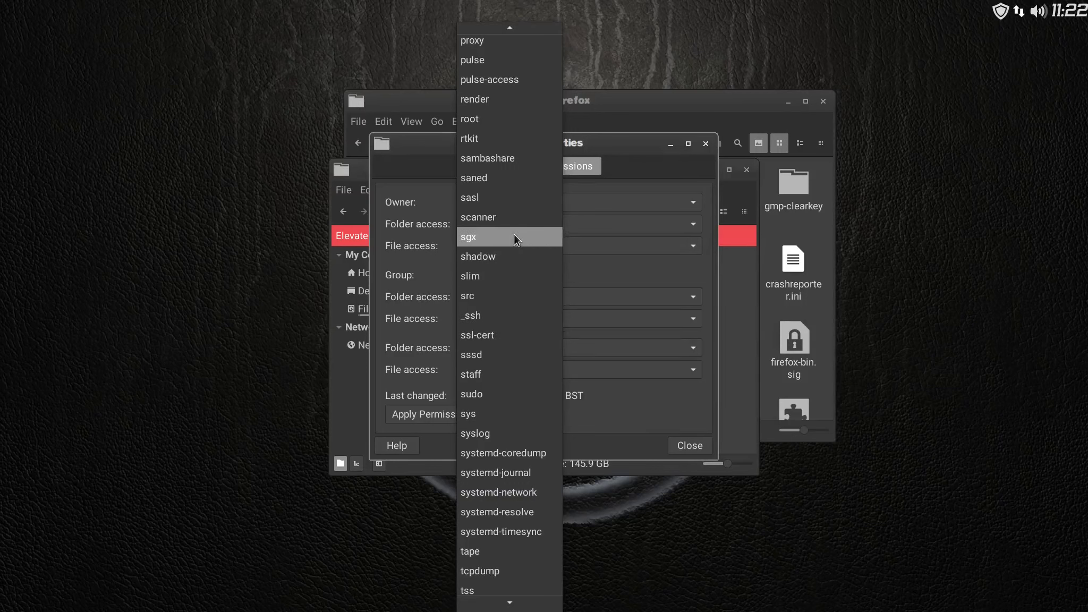
{"action": "left_click", "coordinate": [509, 120]}
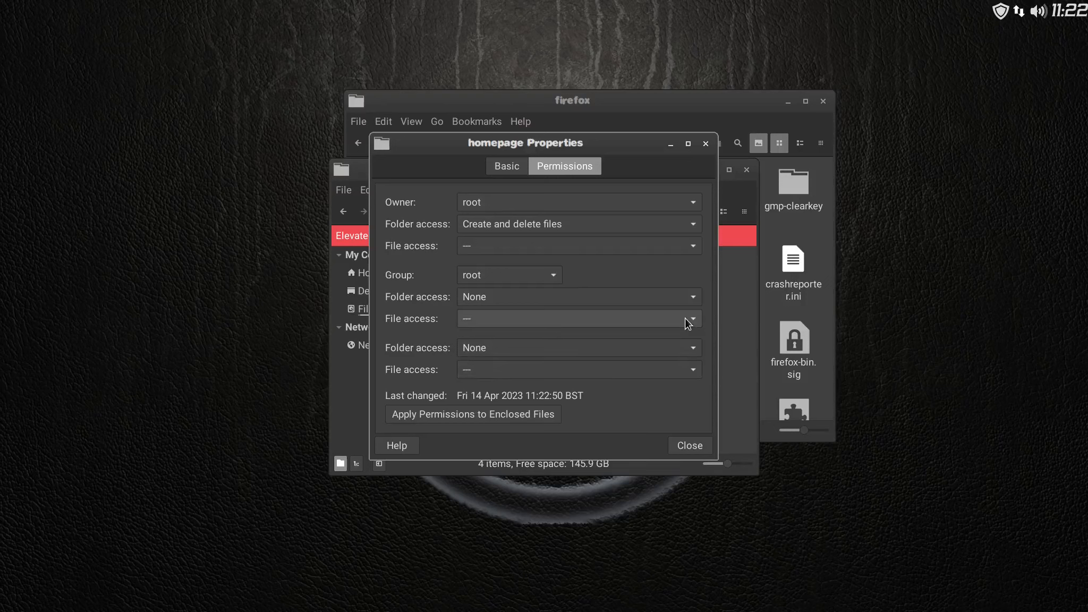
Set the homepage folder's group and others folder access to "Access files" and close its properties.
{"action": "left_click", "coordinate": [690, 299]}
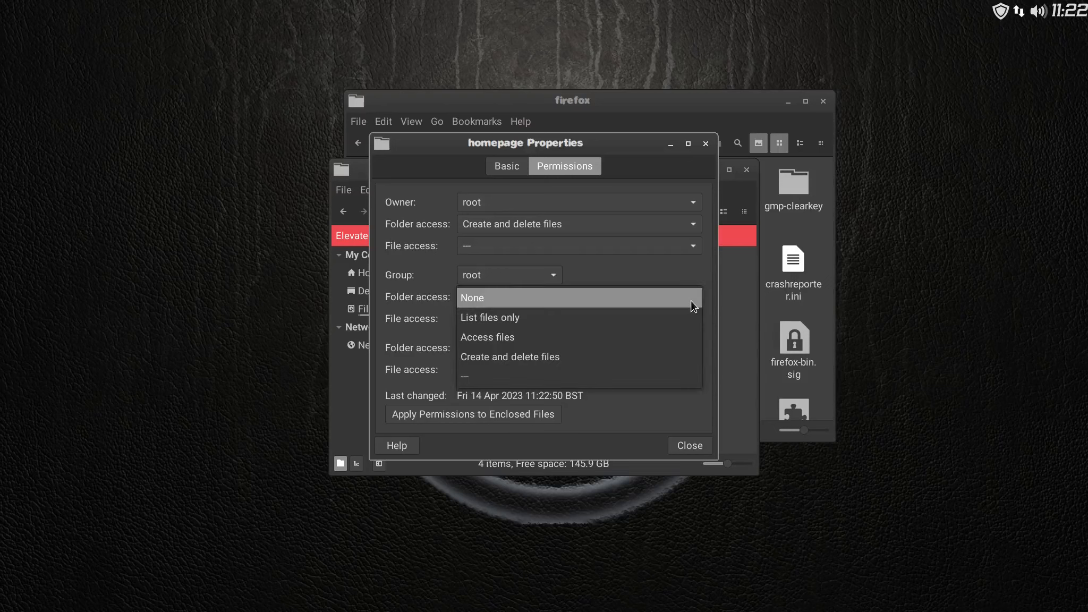
{"action": "left_click", "coordinate": [678, 337]}
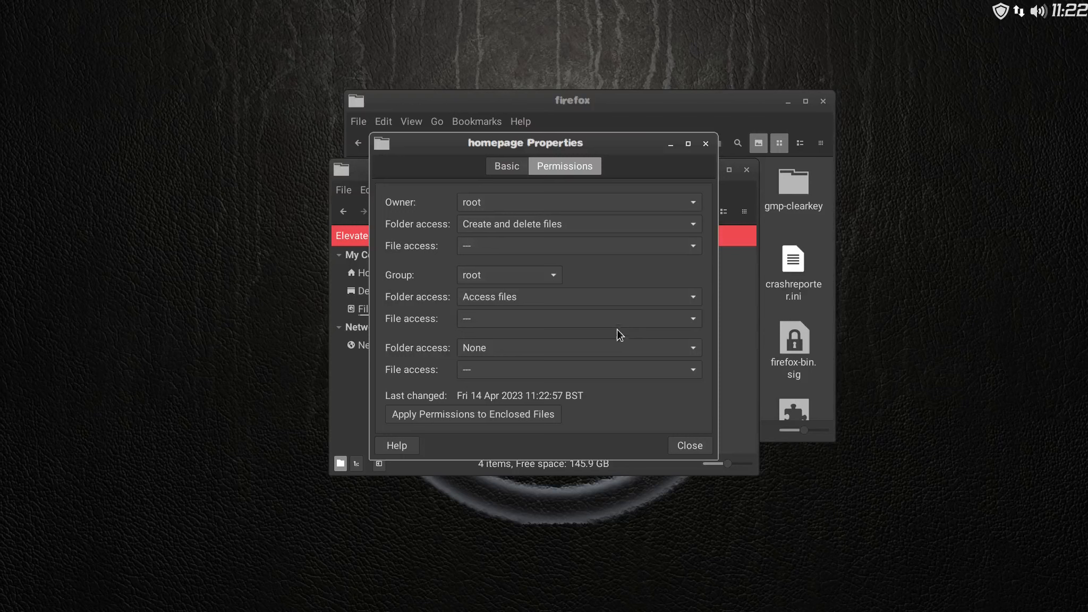
{"action": "left_click", "coordinate": [697, 348]}
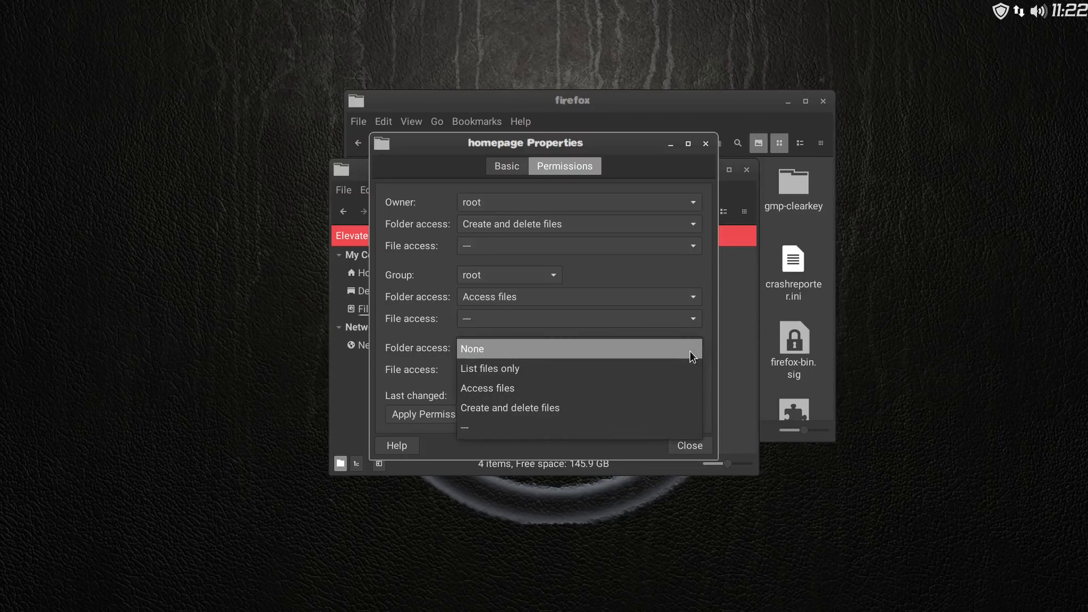
{"action": "left_click", "coordinate": [656, 385]}
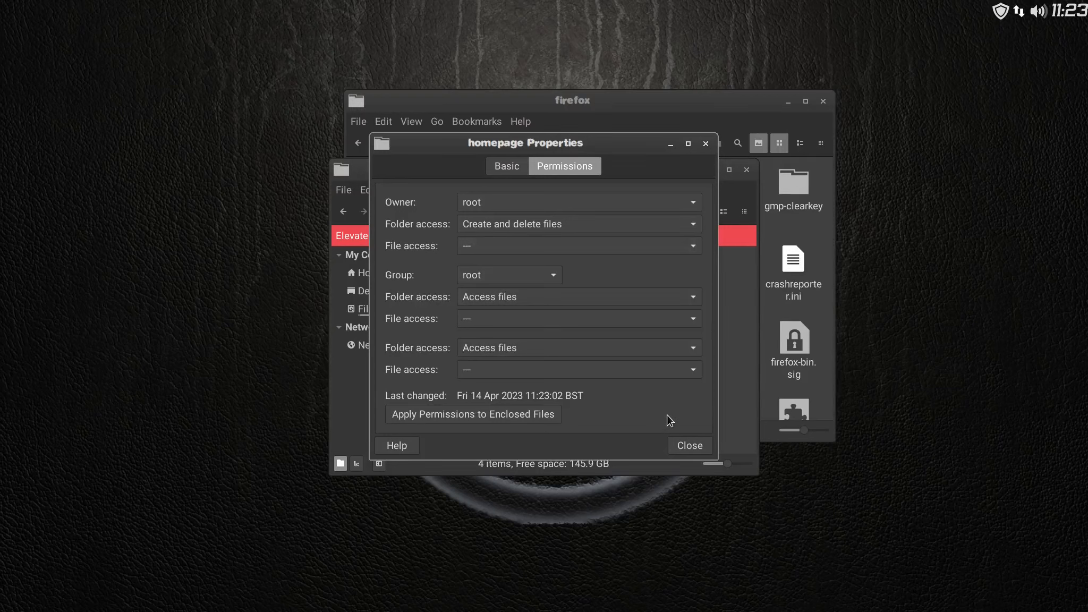
{"action": "left_click", "coordinate": [691, 445]}
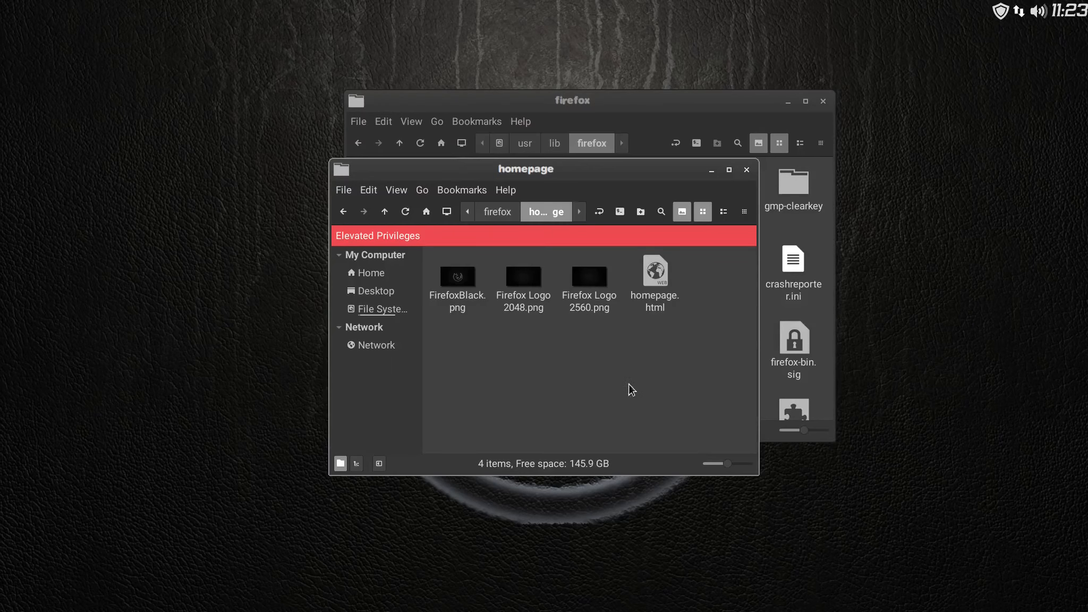
Check the owner and access permissions of Firefox Logo 2048.png in the homepage folder.
{"action": "right_click", "coordinate": [528, 280]}
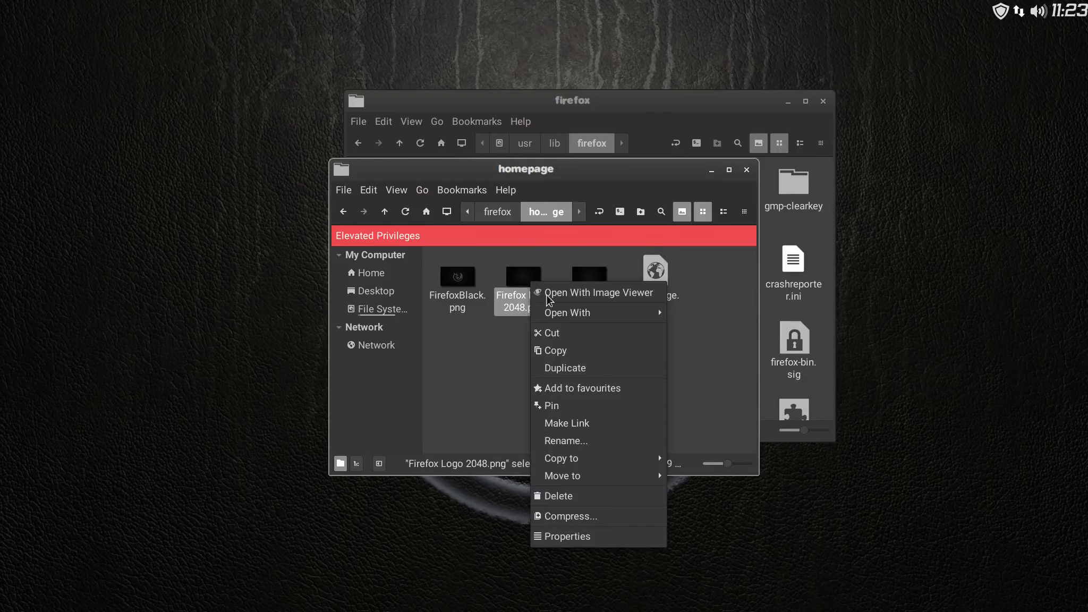
{"action": "left_click", "coordinate": [608, 537]}
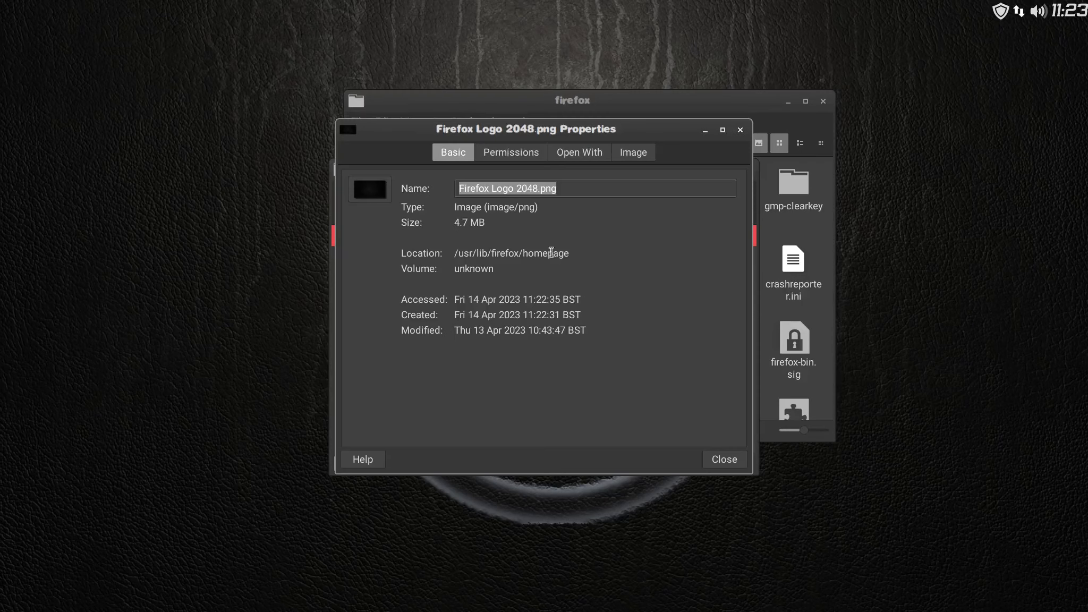
{"action": "left_click", "coordinate": [528, 156]}
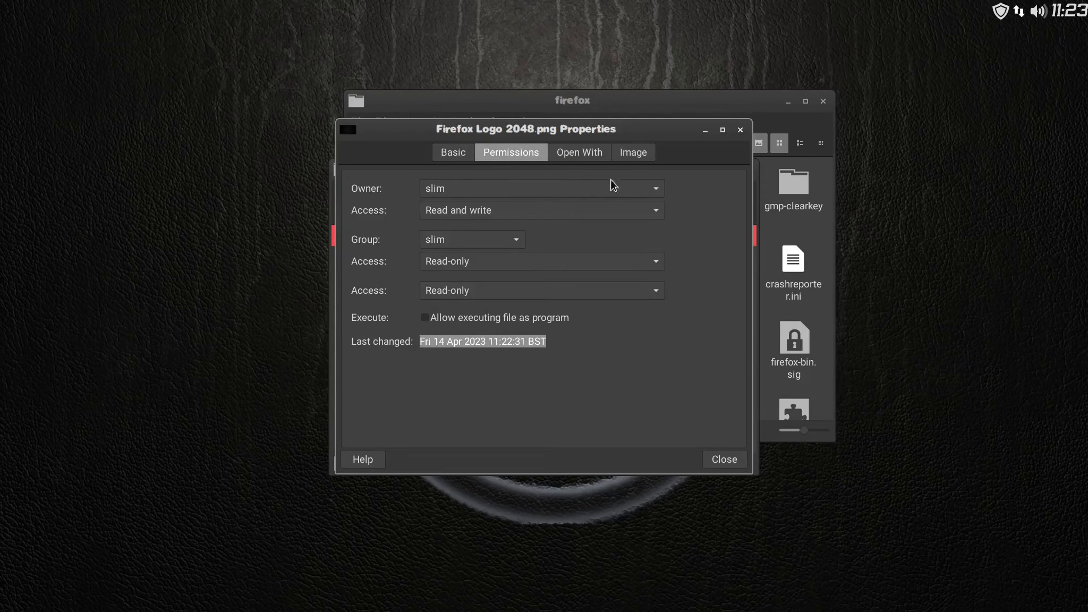
{"action": "left_click", "coordinate": [450, 156]}
{"action": "left_click", "coordinate": [723, 458]}
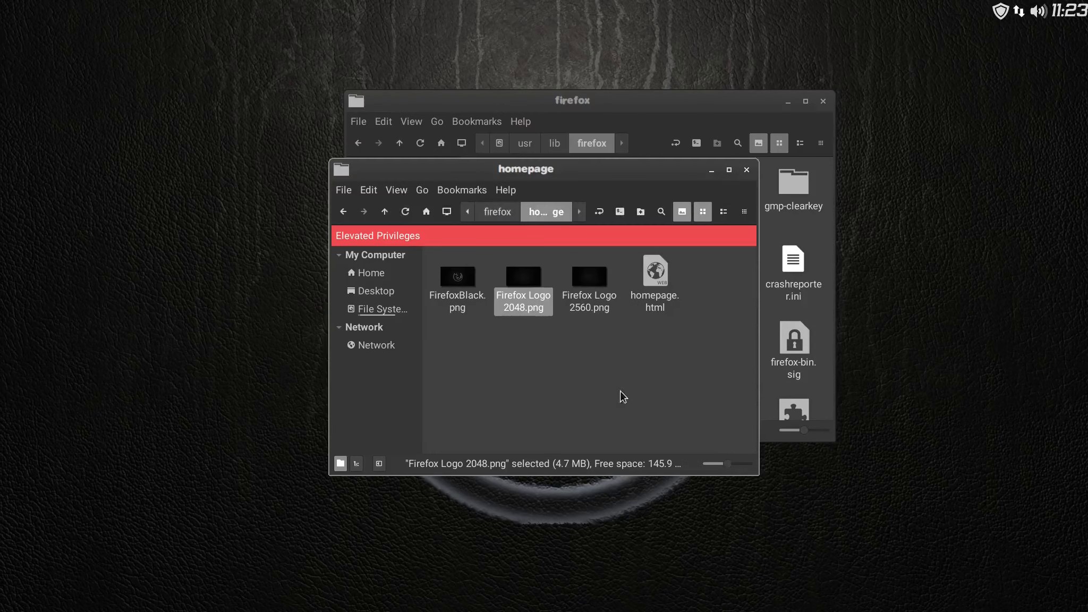
Apply the homepage folder's permissions to its enclosed files and close the folder properties.
{"action": "right_click", "coordinate": [593, 374]}
{"action": "left_click", "coordinate": [660, 518]}
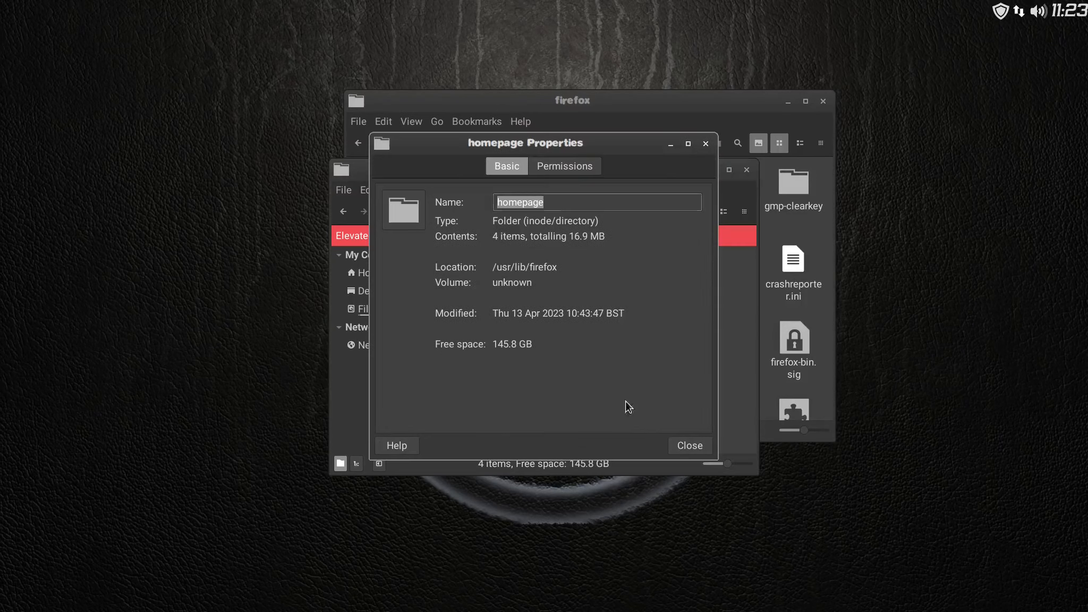
{"action": "left_click", "coordinate": [552, 167]}
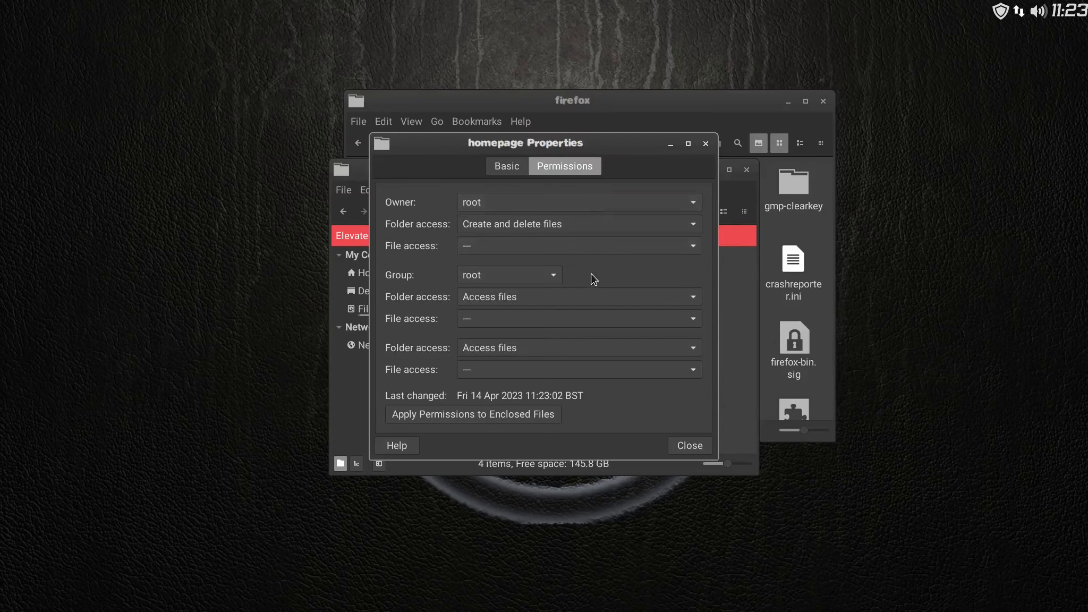
{"action": "left_click", "coordinate": [512, 414]}
{"action": "left_click", "coordinate": [684, 444]}
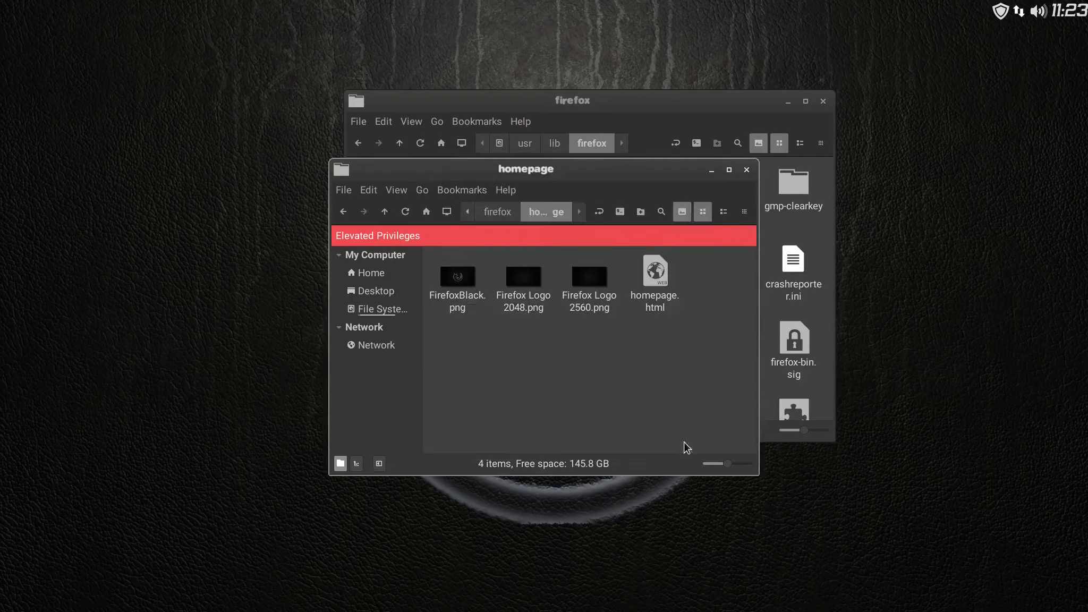
Reload the homepage folder and check the owner and access permissions of FirefoxBlack.png.
{"action": "left_click", "coordinate": [409, 211]}
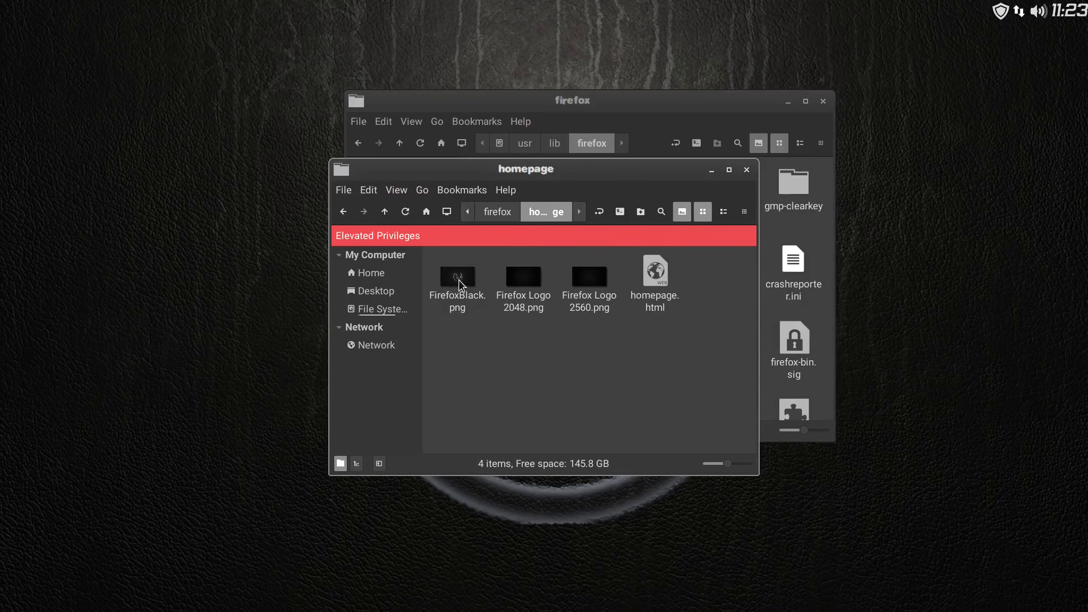
{"action": "right_click", "coordinate": [458, 279]}
{"action": "left_click", "coordinate": [535, 550]}
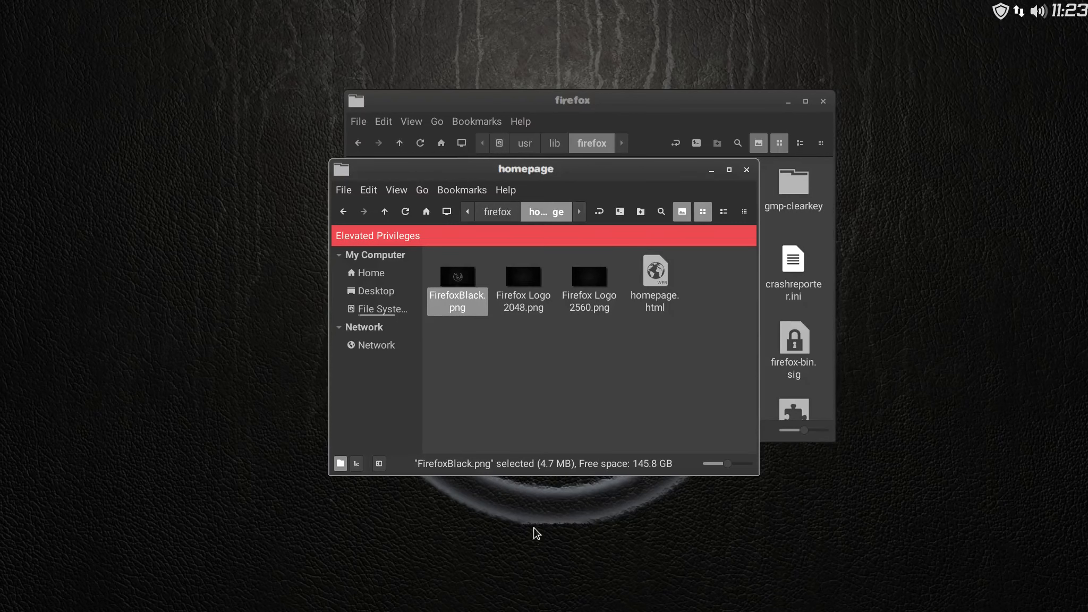
{"action": "right_click", "coordinate": [460, 279]}
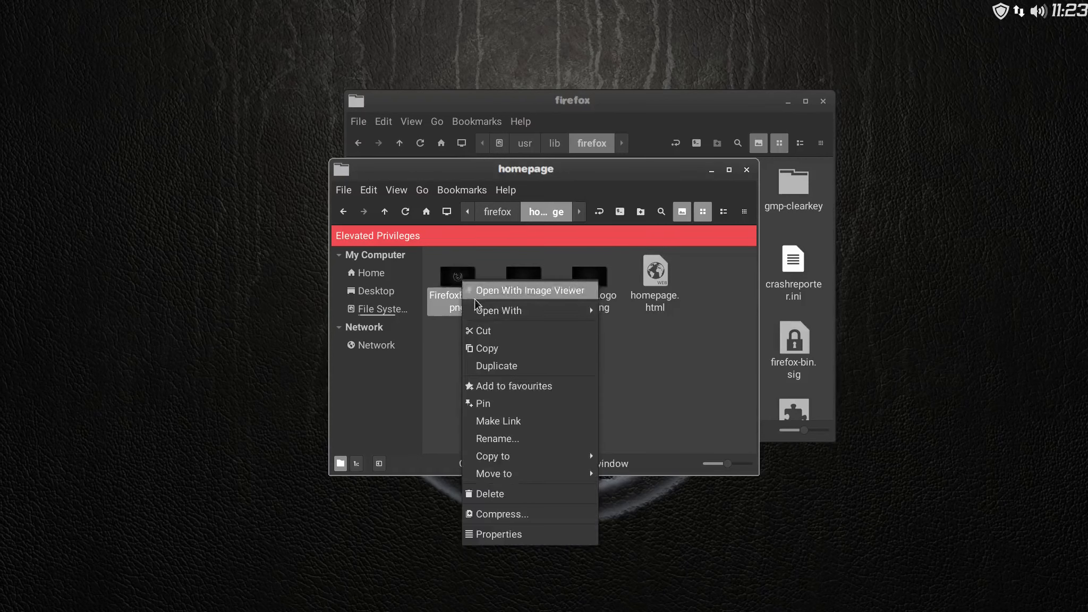
{"action": "left_click", "coordinate": [533, 541]}
{"action": "left_click", "coordinate": [520, 153]}
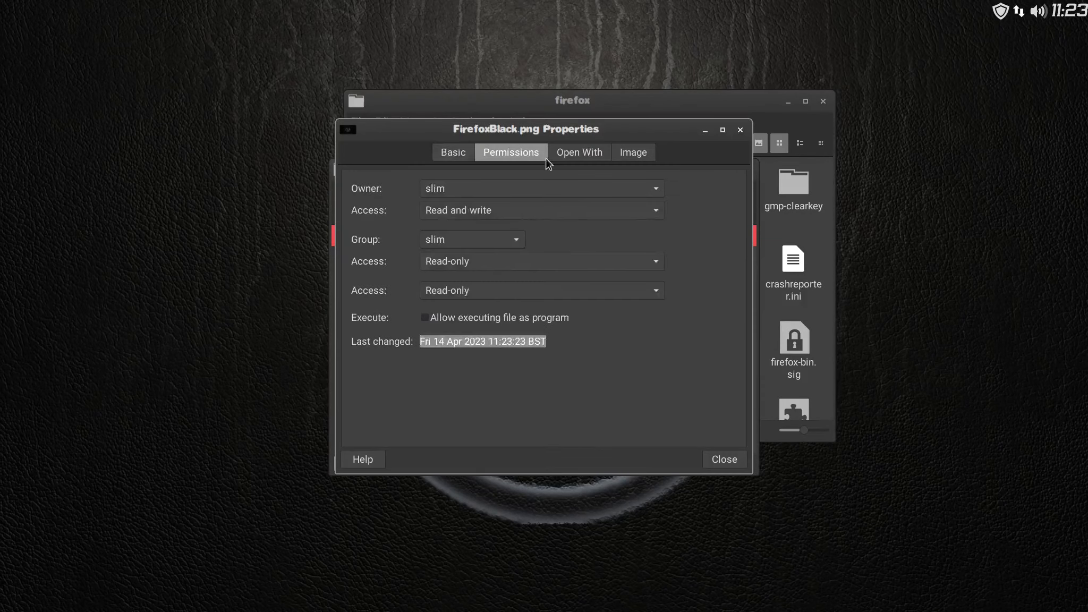
{"action": "left_click", "coordinate": [724, 459]}
{"action": "left_click", "coordinate": [605, 390]}
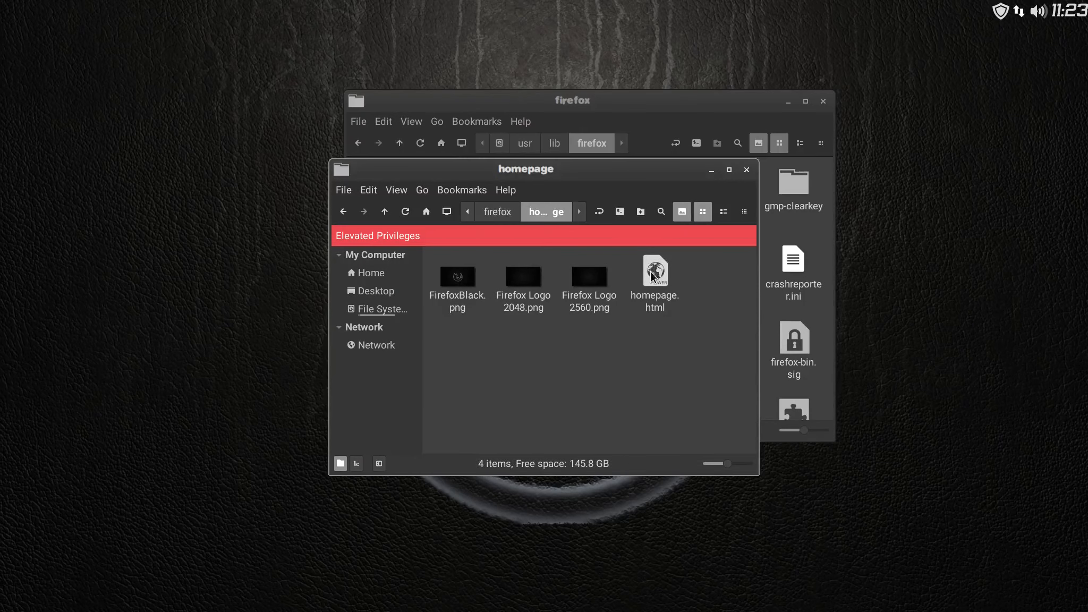
Close the elevated homepage folder window, then view homepage.html from /usr/lib/firefox/homepage in a maximised Firefox window.
{"action": "left_click", "coordinate": [746, 169]}
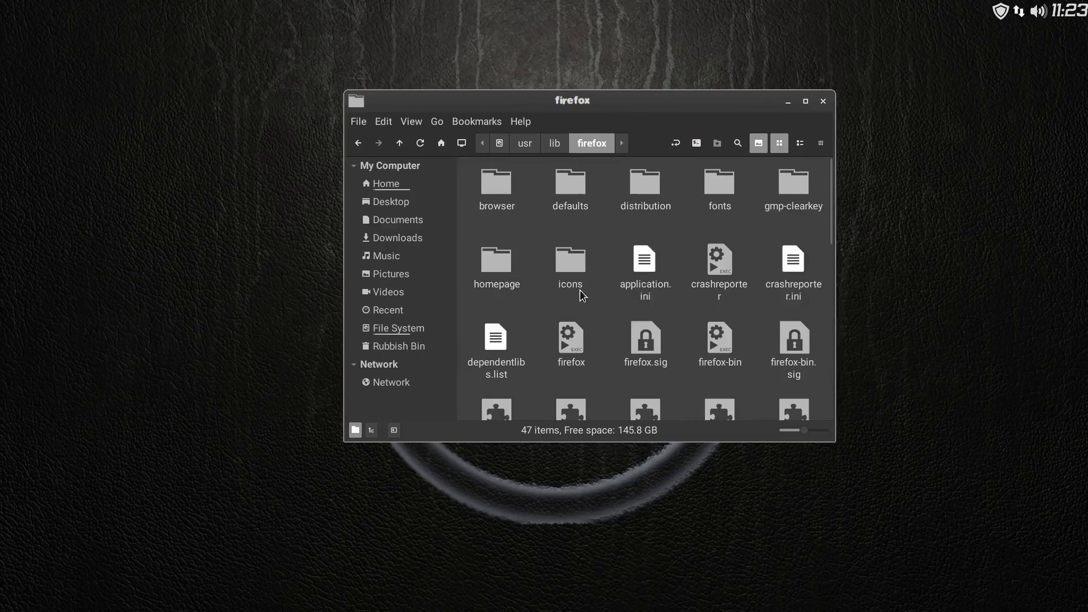
{"action": "double_click", "coordinate": [483, 261]}
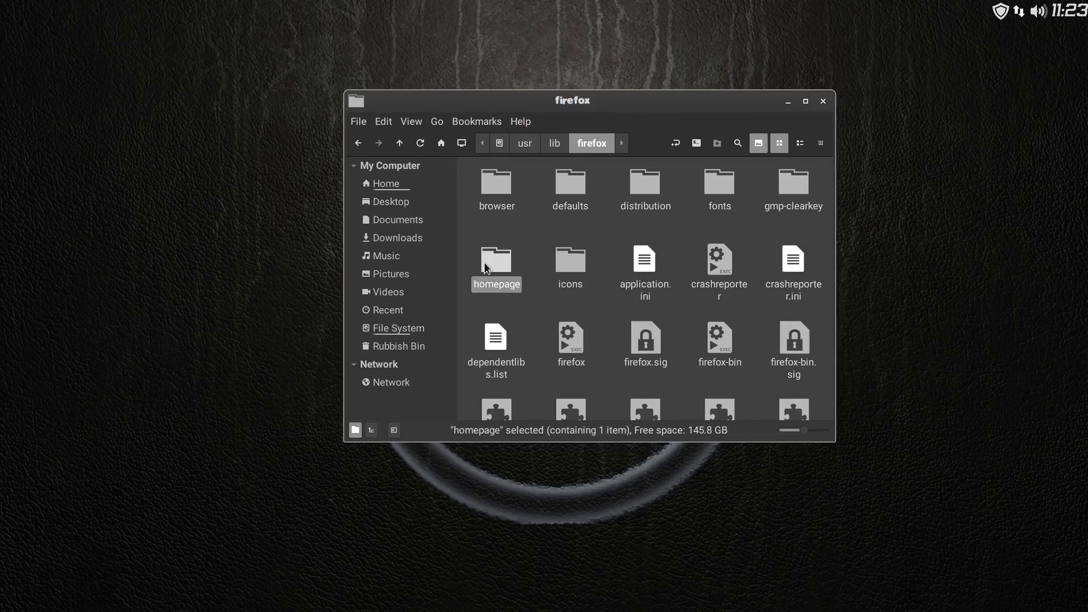
{"action": "right_click", "coordinate": [716, 187]}
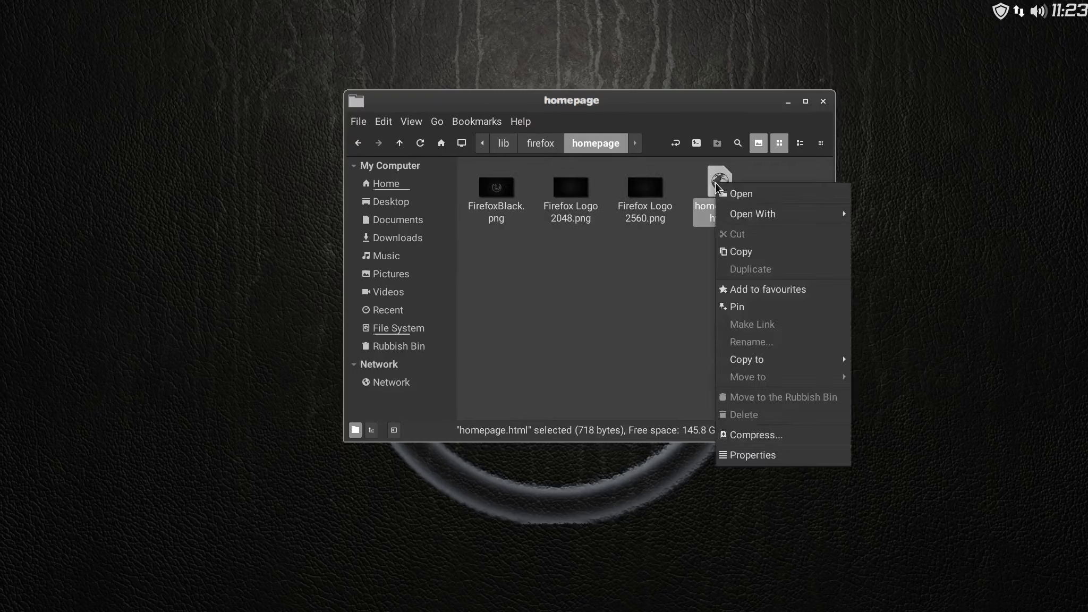
{"action": "mouse_move", "coordinate": [834, 214]}
{"action": "left_click", "coordinate": [914, 214]}
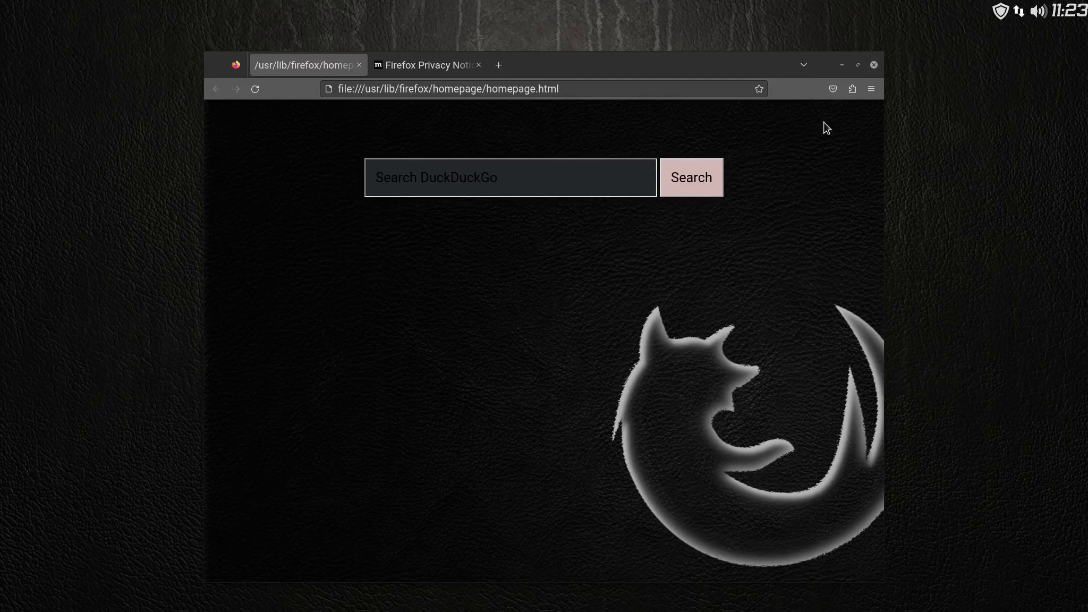
{"action": "left_click", "coordinate": [859, 65]}
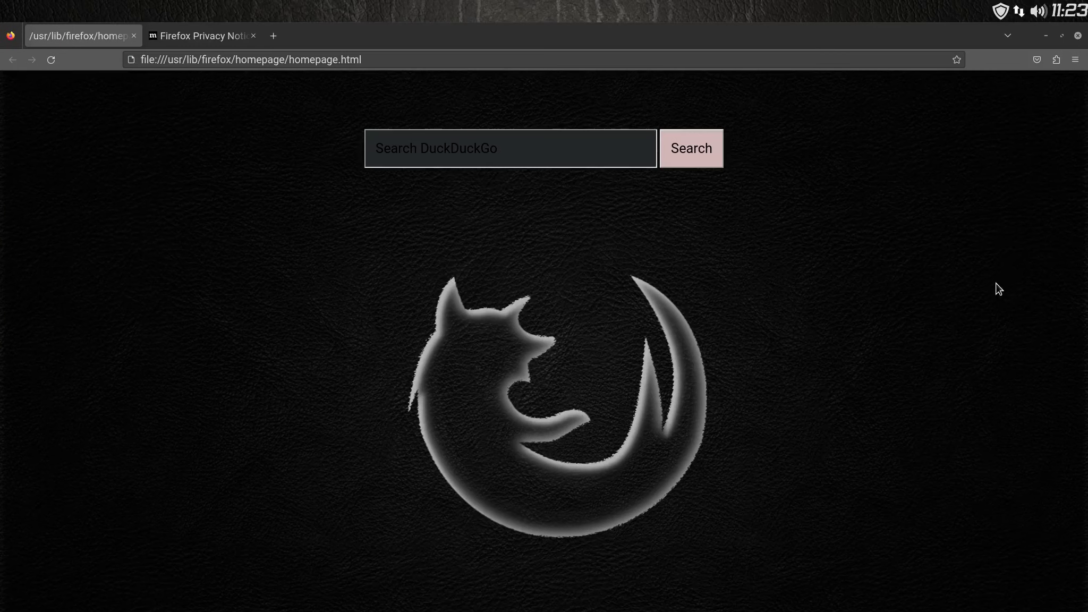
{"action": "left_click", "coordinate": [420, 155]}
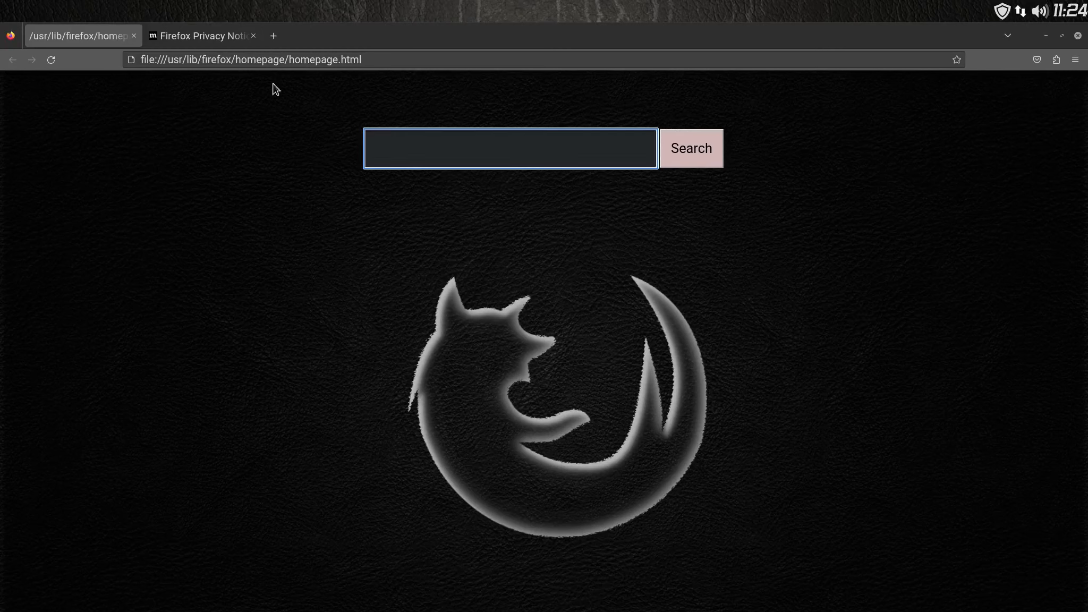
Close the Firefox Privacy Notice tab and copy the full address of the custom homepage.
{"action": "left_click", "coordinate": [254, 36]}
{"action": "left_click", "coordinate": [375, 59]}
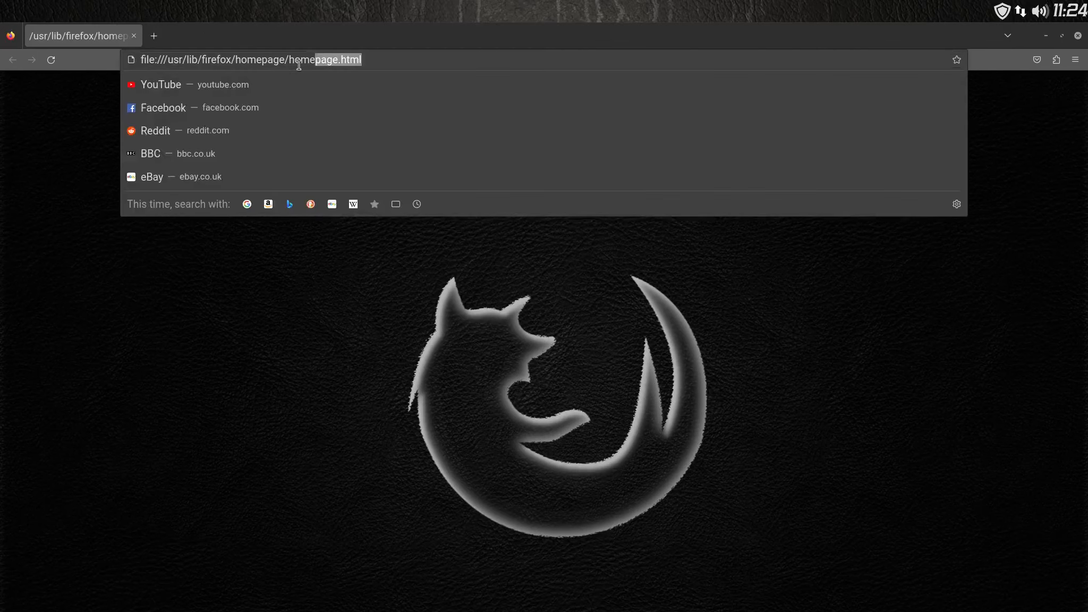
{"action": "key", "text": "ctrl+a"}
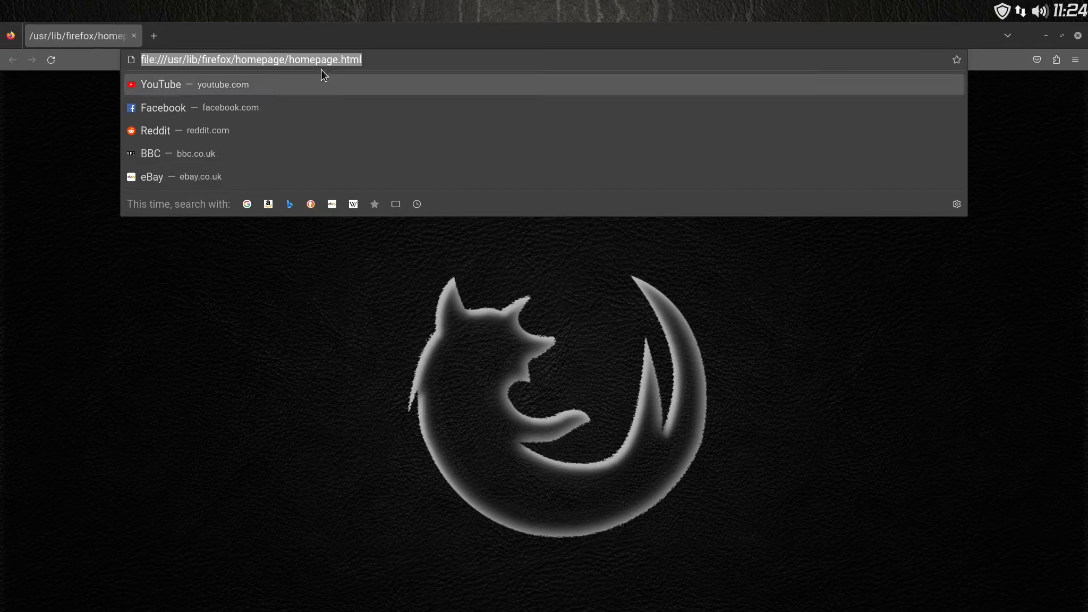
{"action": "right_click", "coordinate": [309, 55]}
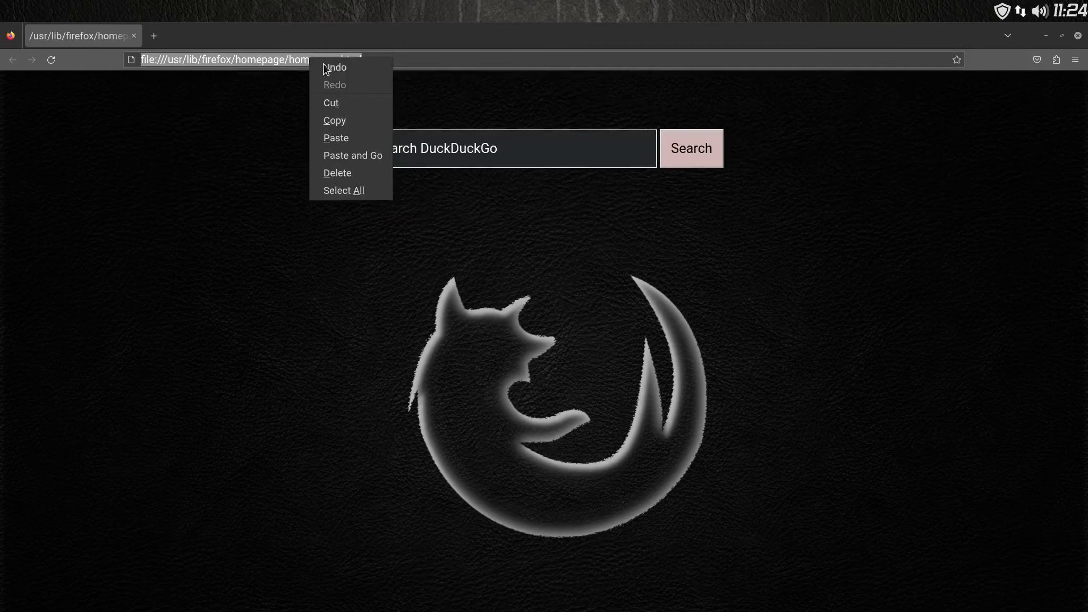
{"action": "left_click", "coordinate": [351, 116]}
Set Firefox's homepage and new windows to the custom URL file:///usr/lib/firefox/homepage/homepage.html.
{"action": "left_click", "coordinate": [1076, 60]}
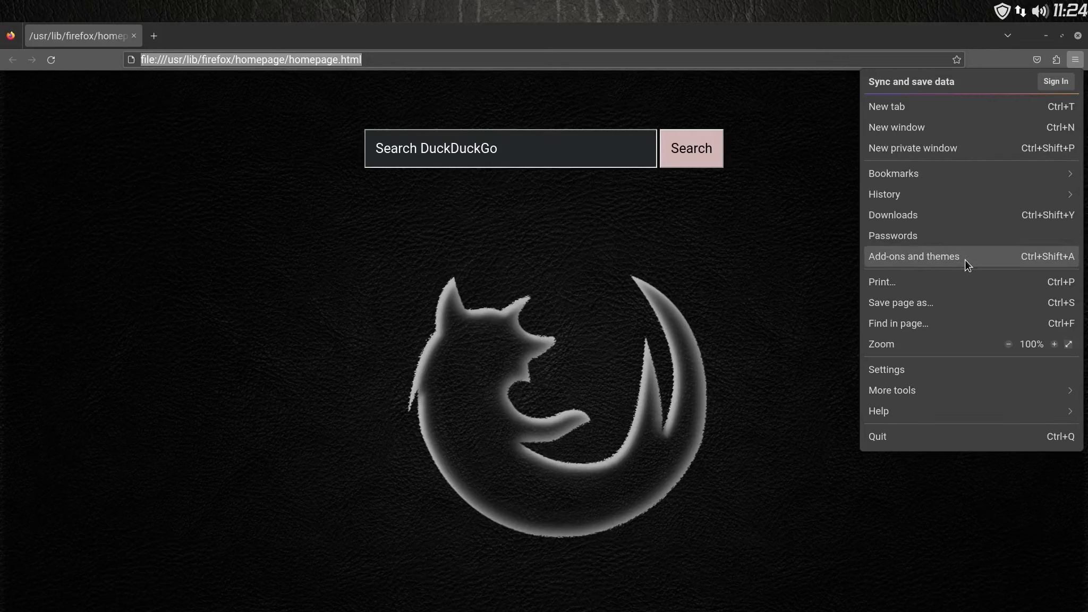
{"action": "left_click", "coordinate": [944, 375]}
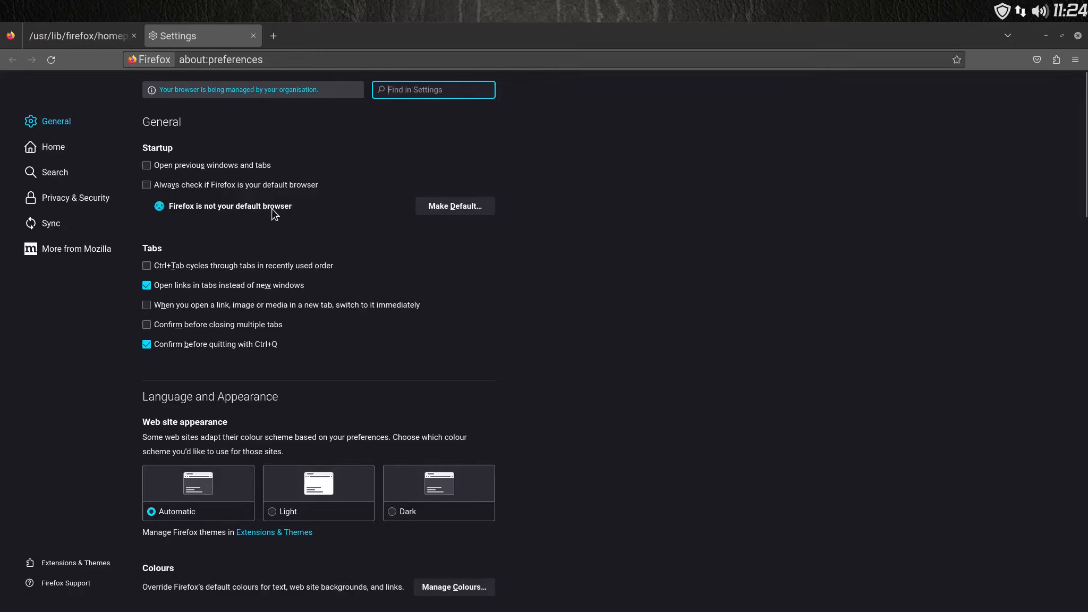
{"action": "left_click", "coordinate": [52, 150]}
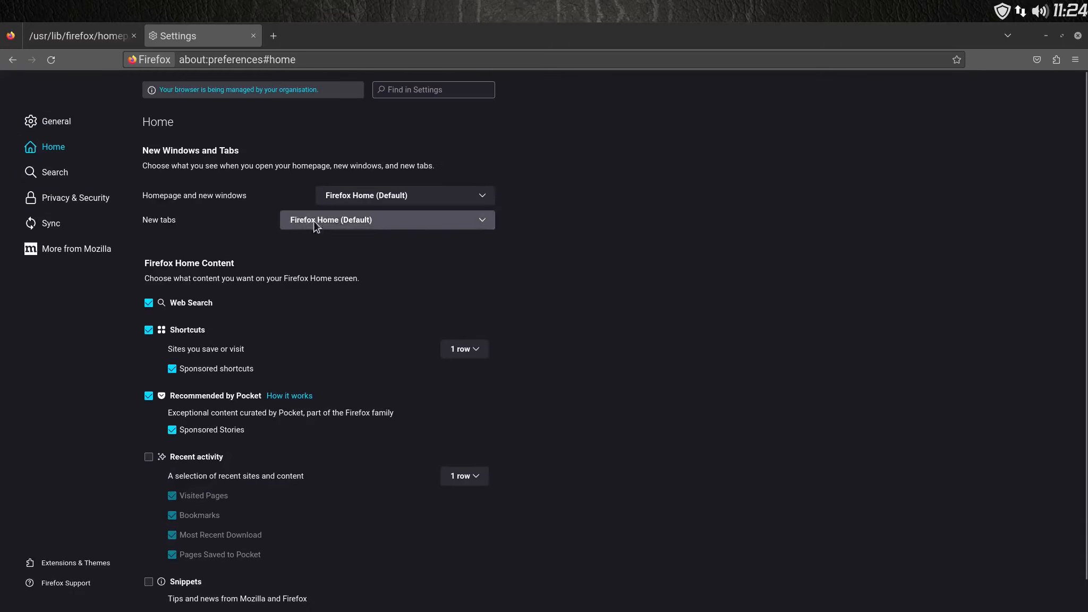
{"action": "left_click", "coordinate": [483, 222]}
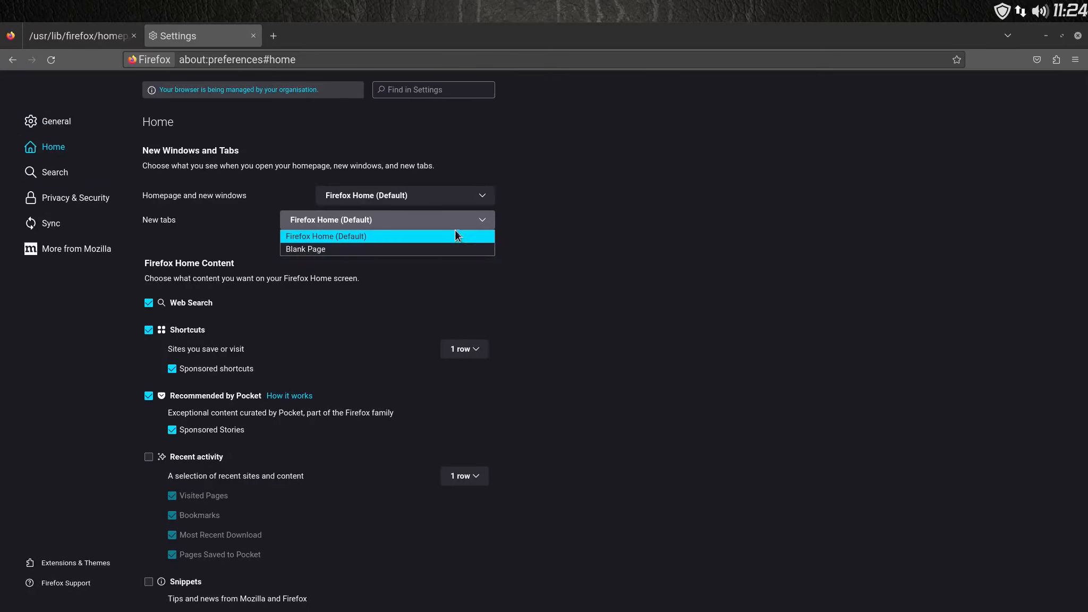
{"action": "left_click", "coordinate": [481, 197]}
{"action": "left_click", "coordinate": [482, 200]}
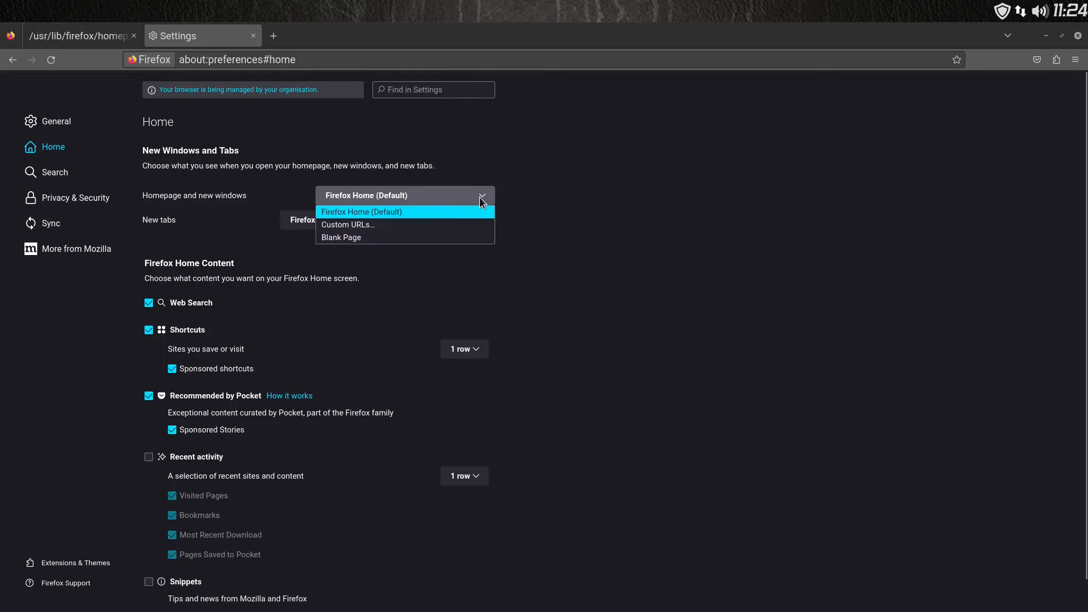
{"action": "left_click", "coordinate": [461, 223]}
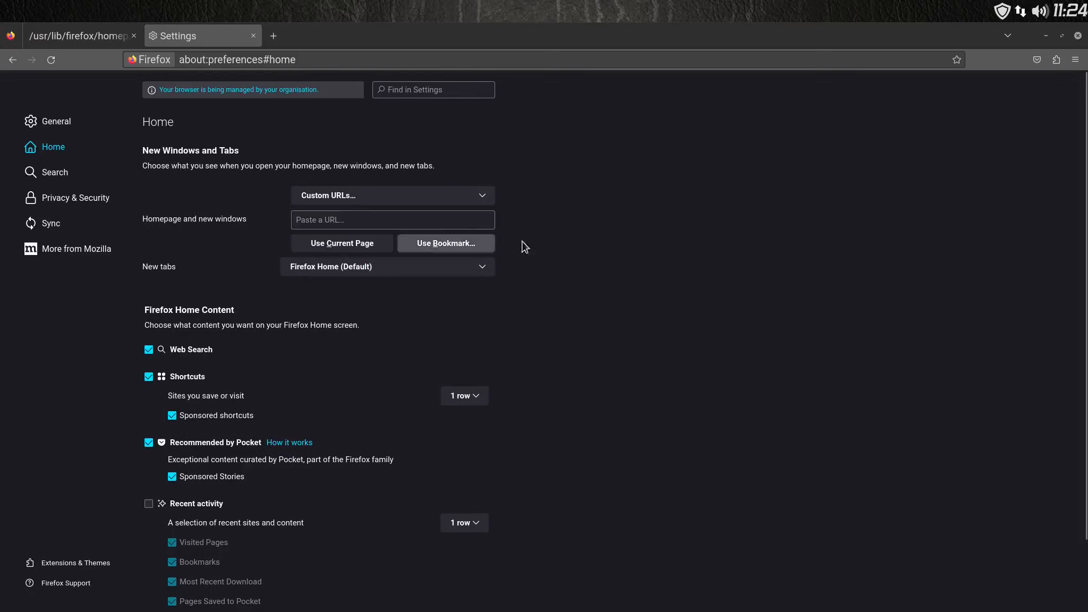
{"action": "left_click", "coordinate": [322, 220]}
{"action": "right_click", "coordinate": [322, 220]}
{"action": "left_click", "coordinate": [366, 299]}
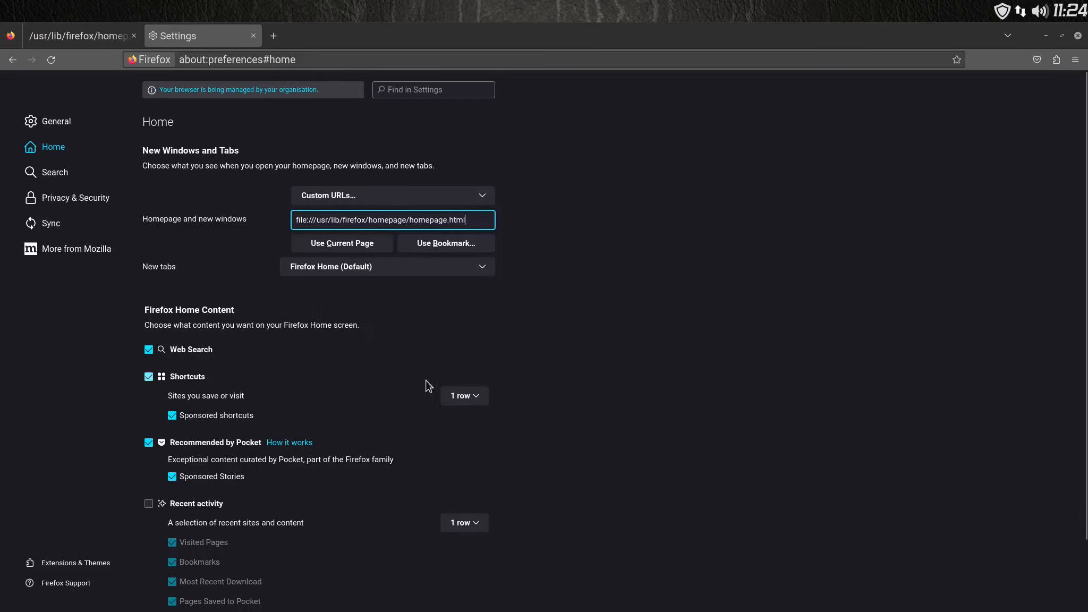
Set DuckDuckGo as the default search engine in Firefox's search settings.
{"action": "left_click", "coordinate": [54, 172]}
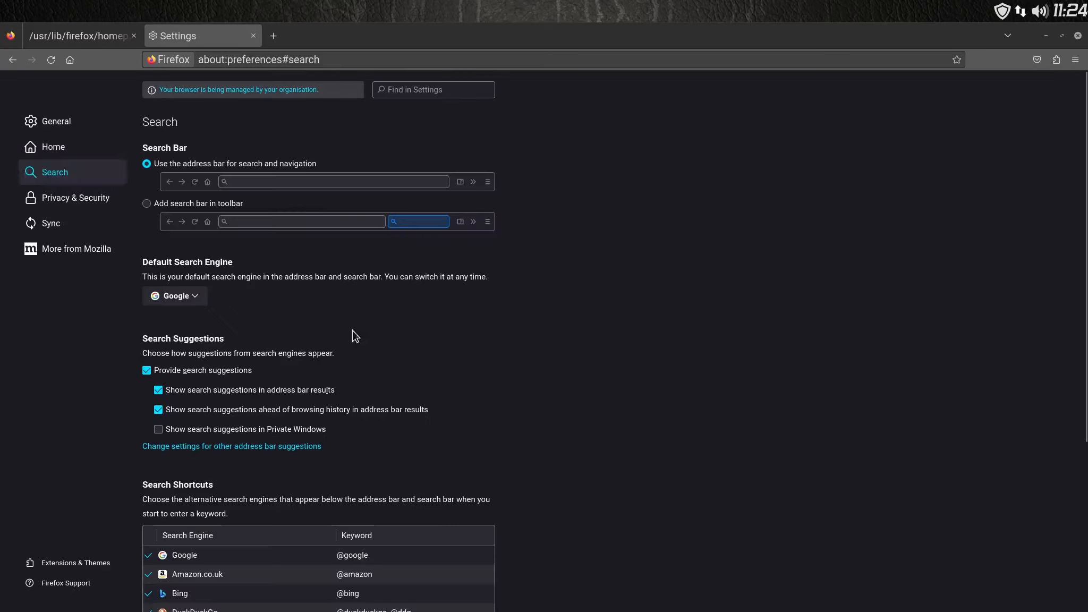
{"action": "scroll", "coordinate": [452, 372], "scroll_direction": "down", "scroll_amount": 5}
{"action": "left_click", "coordinate": [452, 363]}
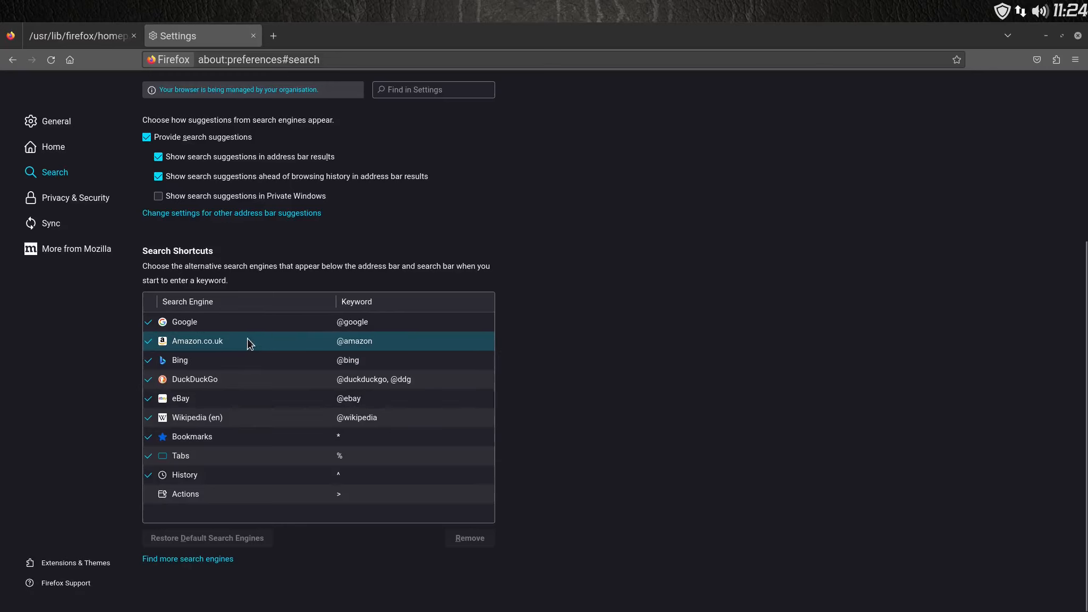
{"action": "scroll", "coordinate": [323, 308], "scroll_direction": "up", "scroll_amount": 2}
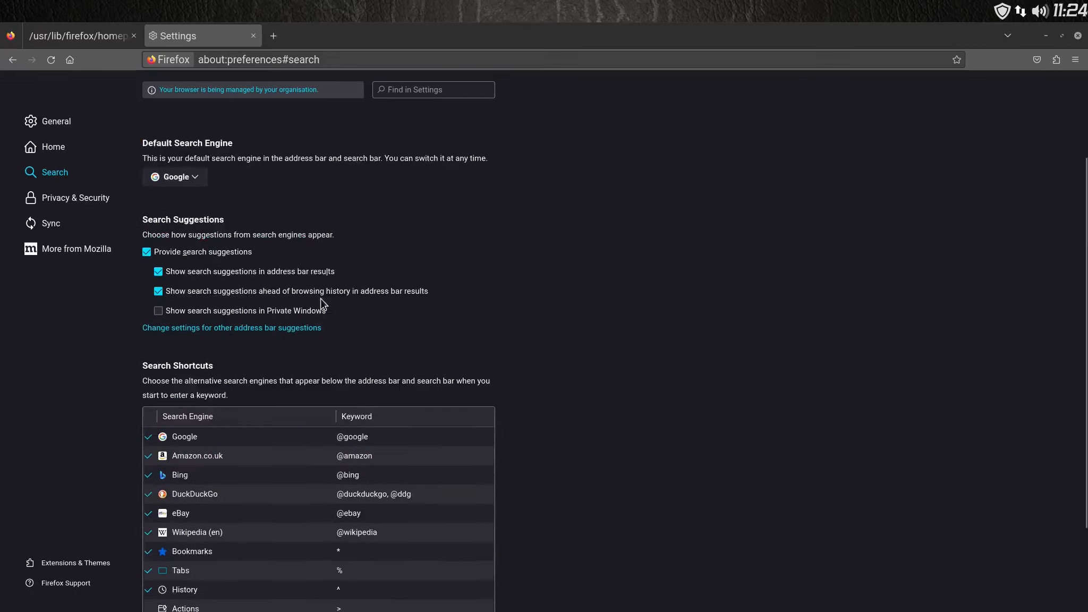
{"action": "left_click", "coordinate": [178, 178]}
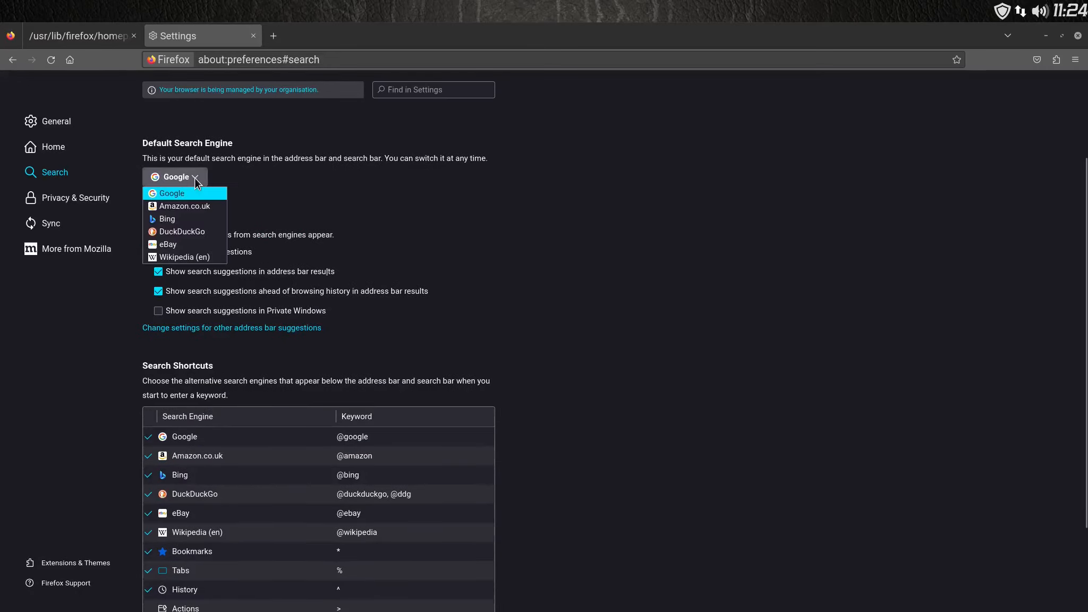
{"action": "left_click", "coordinate": [194, 232]}
Remove Google, Amazon.co.uk, Bing, eBay and Wikipedia (en) from the search shortcuts.
{"action": "scroll", "coordinate": [497, 360], "scroll_direction": "down", "scroll_amount": 2}
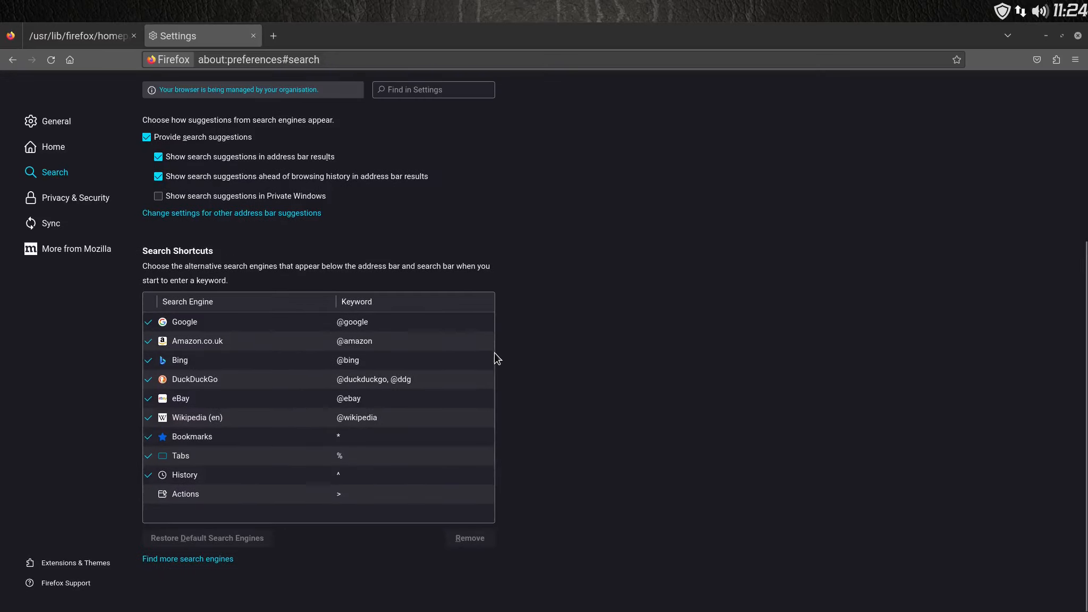
{"action": "left_click", "coordinate": [232, 320]}
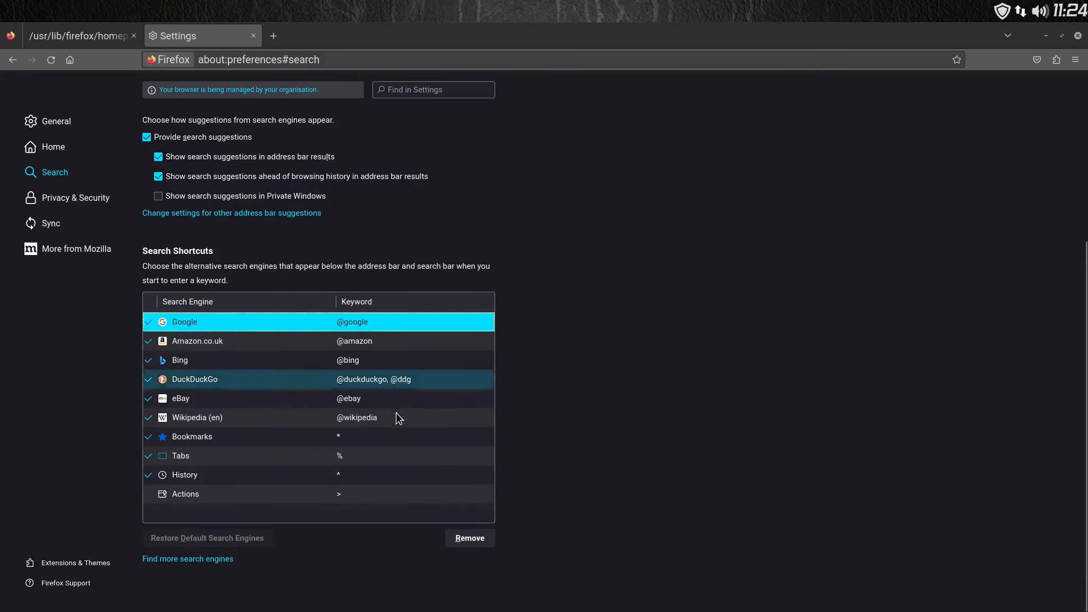
{"action": "left_click", "coordinate": [473, 542]}
{"action": "left_click", "coordinate": [473, 542]}
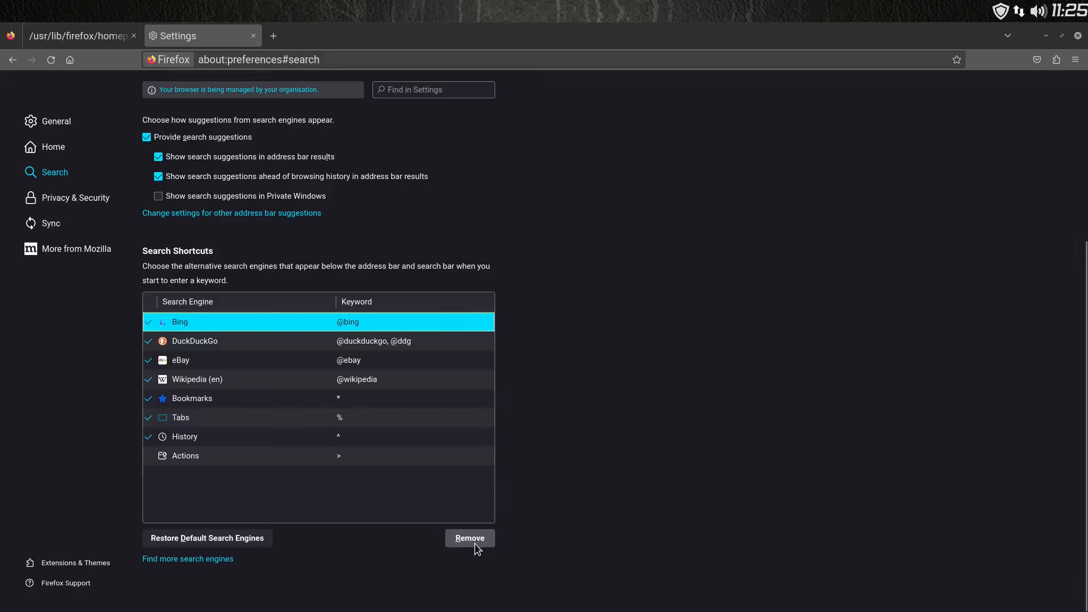
{"action": "left_click", "coordinate": [474, 543]}
{"action": "left_click", "coordinate": [199, 346]}
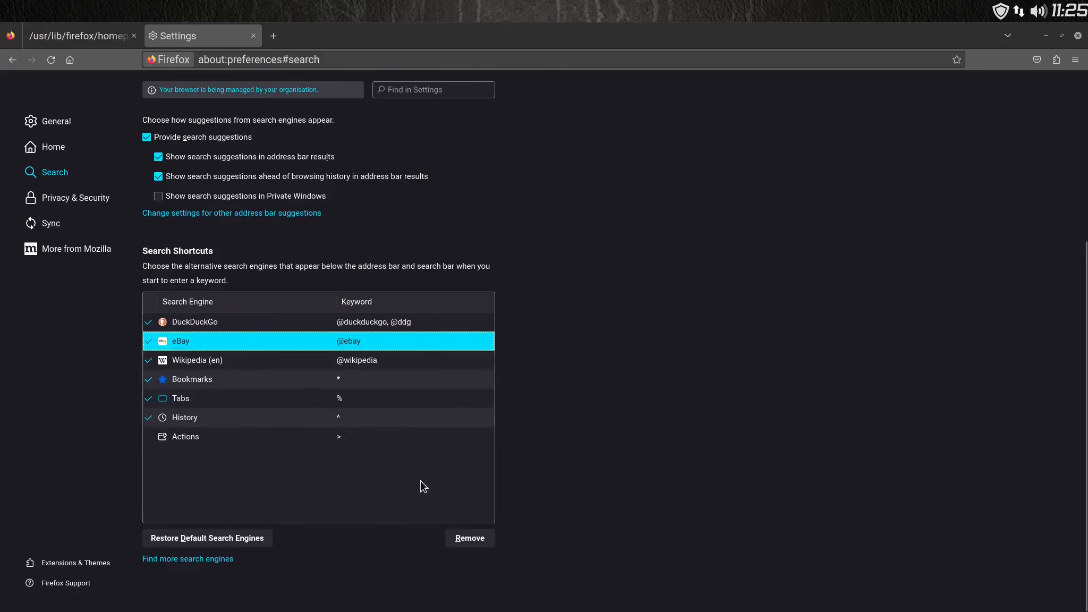
{"action": "left_click", "coordinate": [469, 535]}
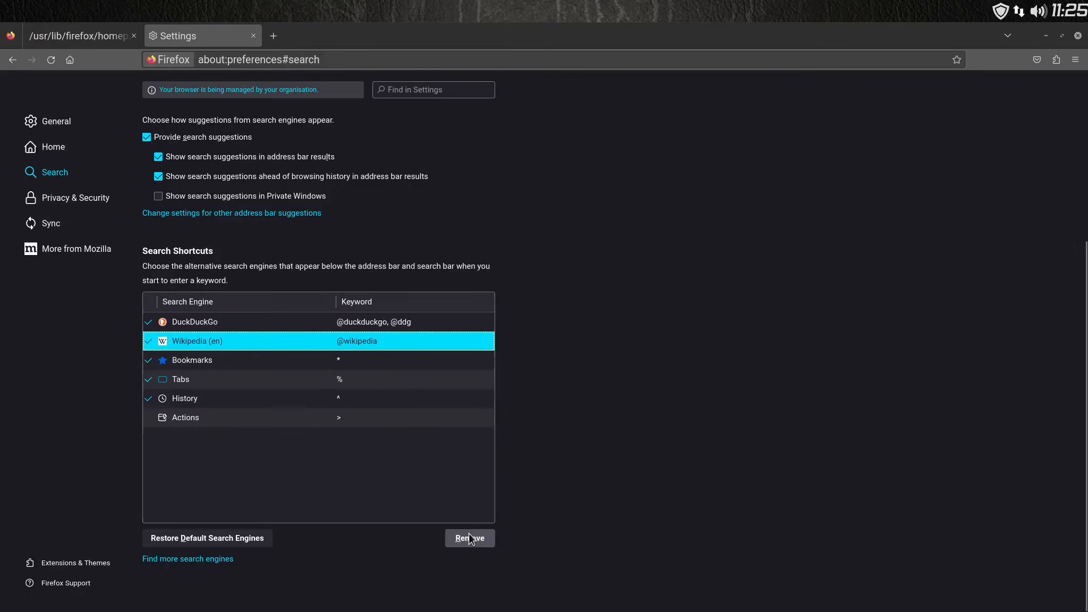
{"action": "left_click", "coordinate": [469, 538]}
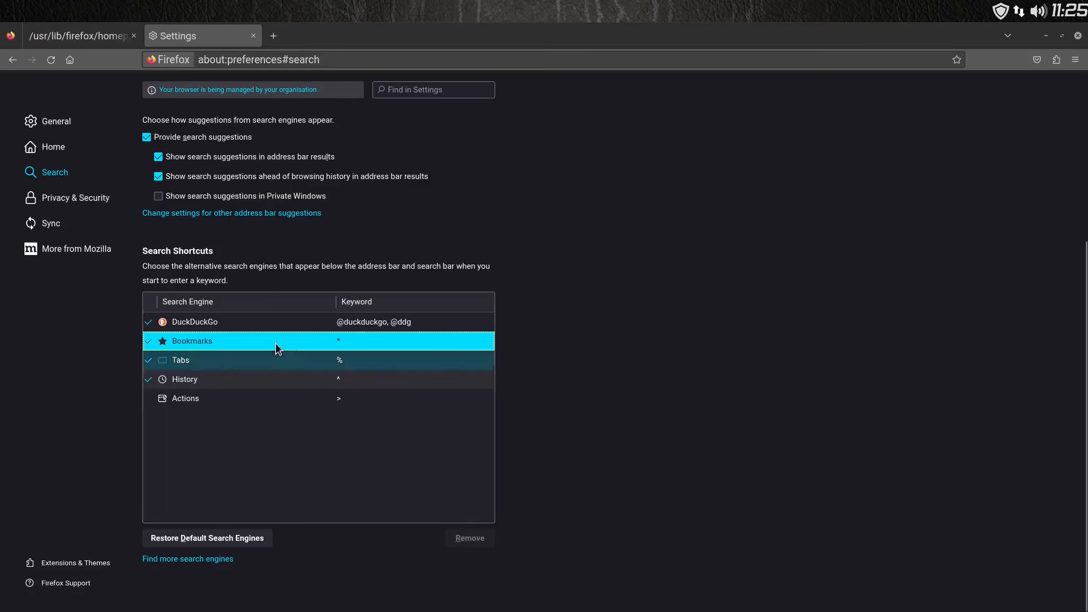
Look through Firefox's Privacy & Security settings and close the Settings tab.
{"action": "scroll", "coordinate": [631, 367], "scroll_direction": "up", "scroll_amount": 5}
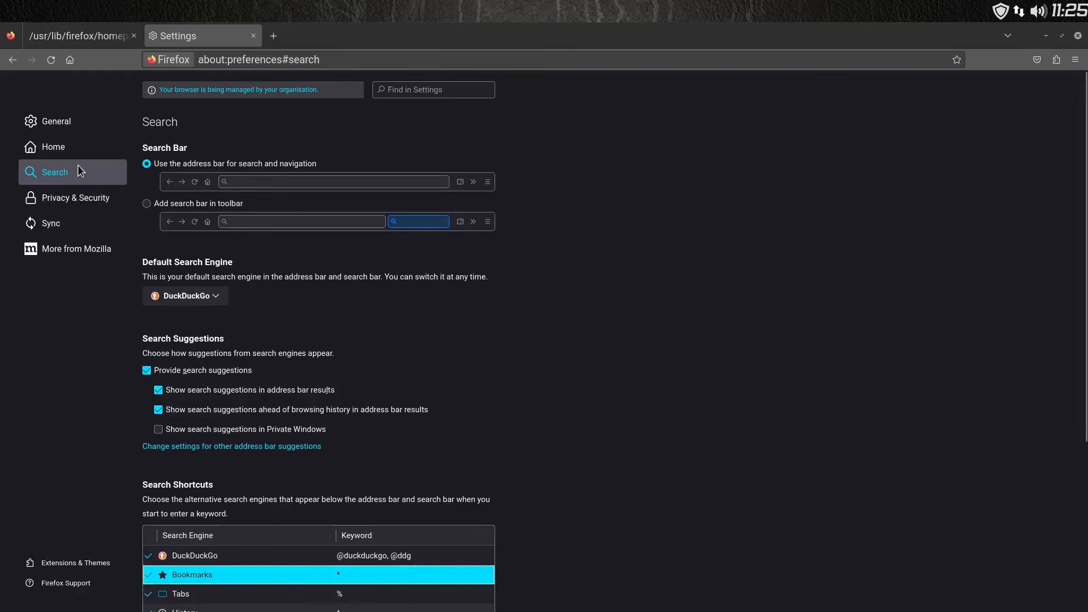
{"action": "left_click", "coordinate": [61, 201]}
{"action": "scroll", "coordinate": [547, 365], "scroll_direction": "down", "scroll_amount": 5}
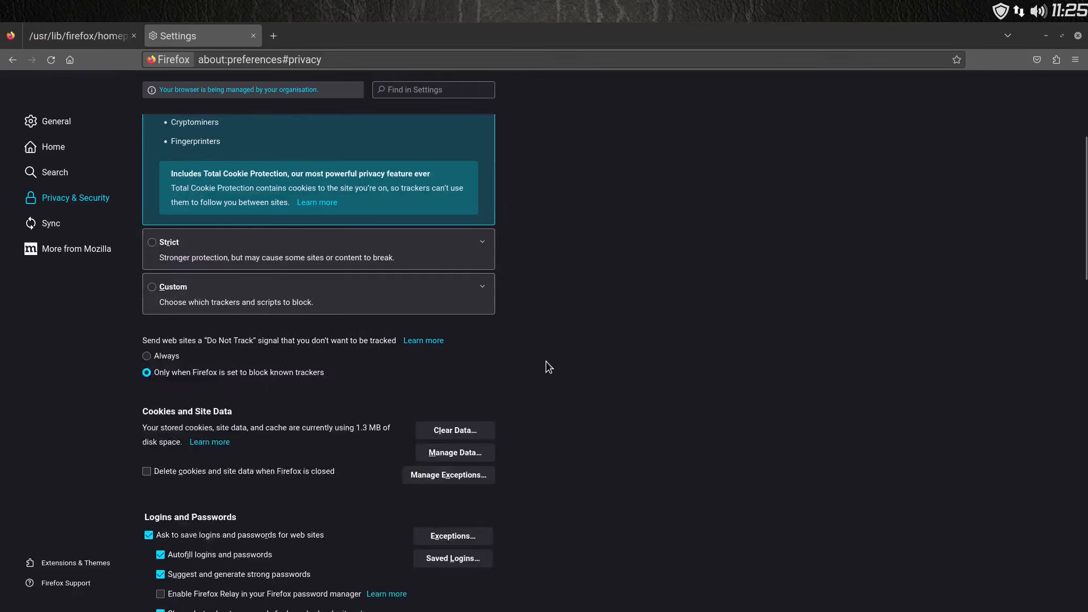
{"action": "scroll", "coordinate": [549, 367], "scroll_direction": "down", "scroll_amount": 10}
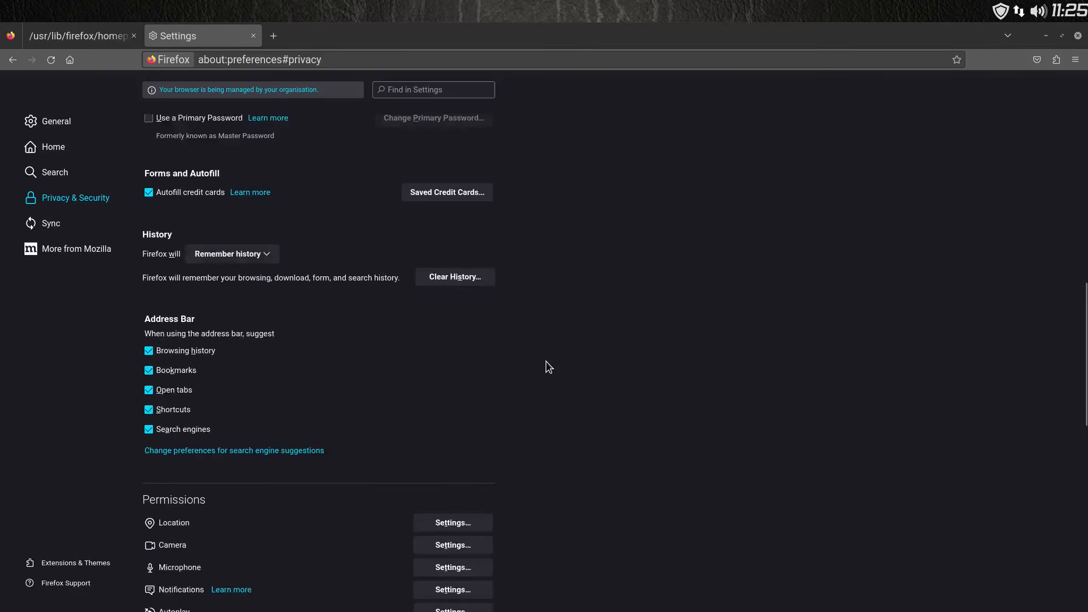
{"action": "scroll", "coordinate": [549, 367], "scroll_direction": "down", "scroll_amount": 8}
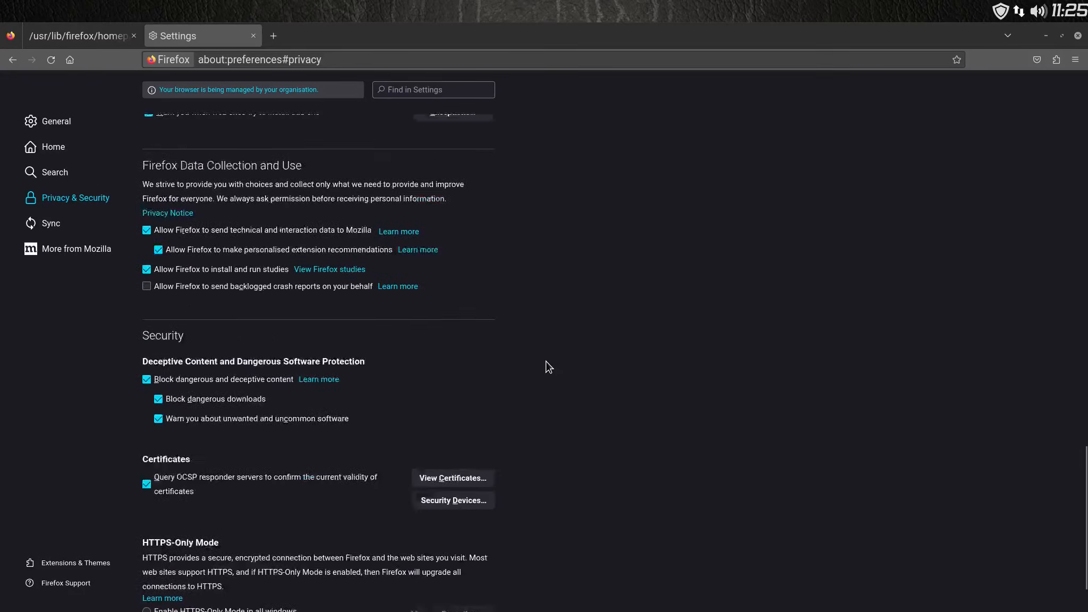
{"action": "scroll", "coordinate": [549, 367], "scroll_direction": "up", "scroll_amount": 9}
{"action": "scroll", "coordinate": [549, 366], "scroll_direction": "up", "scroll_amount": 4}
{"action": "scroll", "coordinate": [549, 367], "scroll_direction": "up", "scroll_amount": 15}
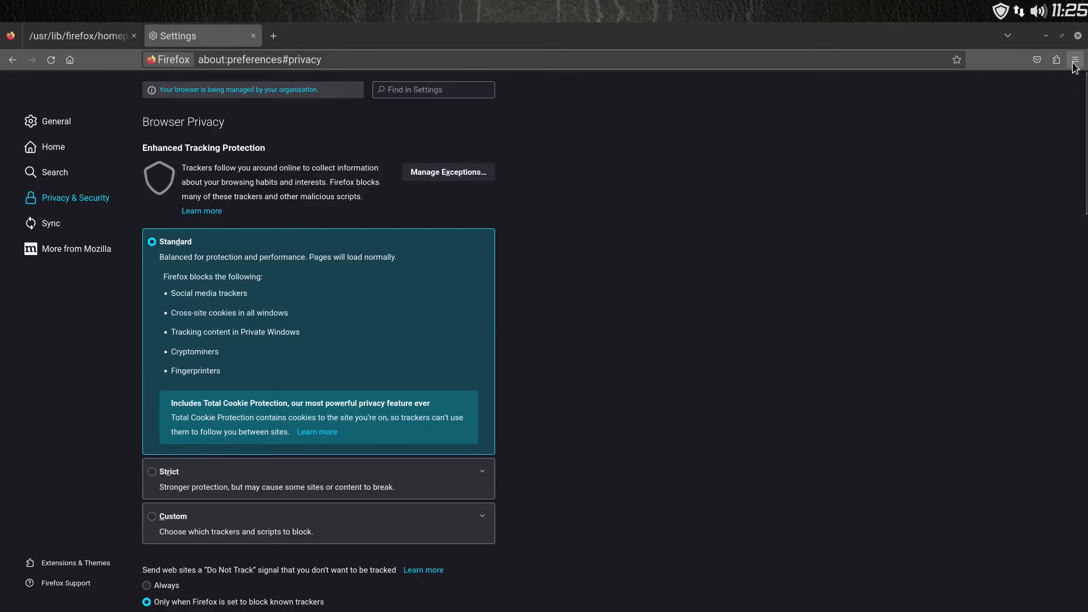
{"action": "left_click", "coordinate": [253, 35]}
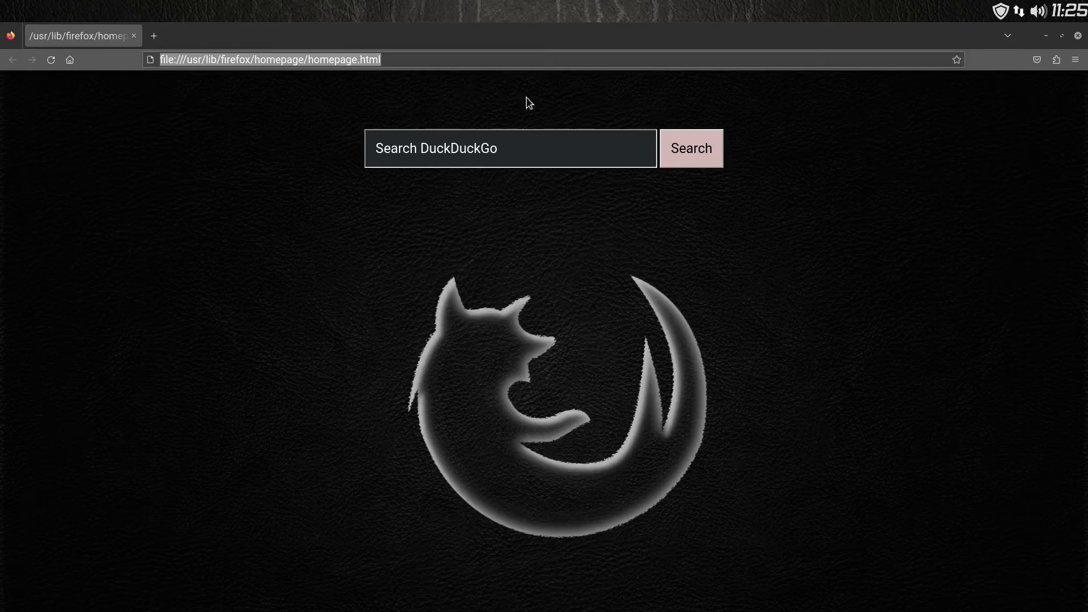
Open Firefox's toolbar customisation and remove both flexible spaces, Bookmarks toolbar items and Import bookmarks from the toolbars.
{"action": "left_click", "coordinate": [1076, 63]}
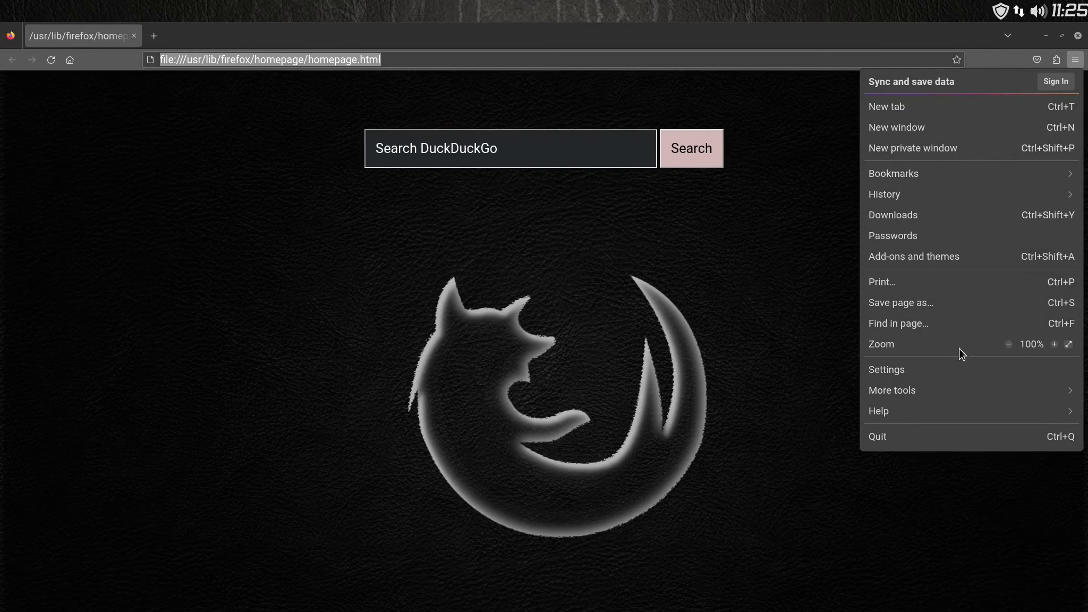
{"action": "left_click", "coordinate": [965, 390]}
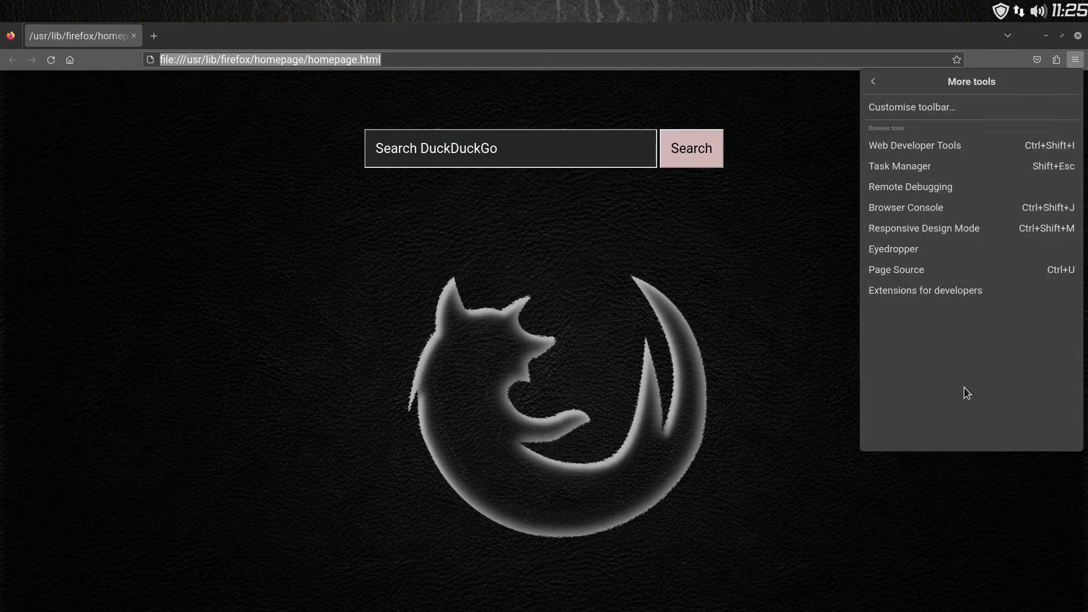
{"action": "left_click", "coordinate": [935, 112]}
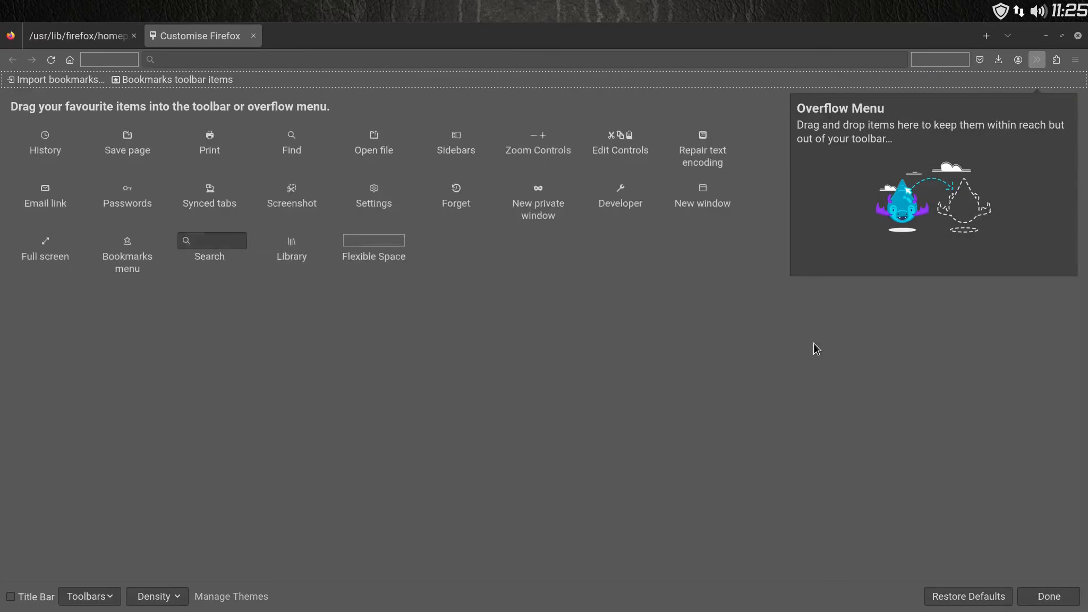
{"action": "left_click_drag", "start_coordinate": [940, 60], "coordinate": [204, 294]}
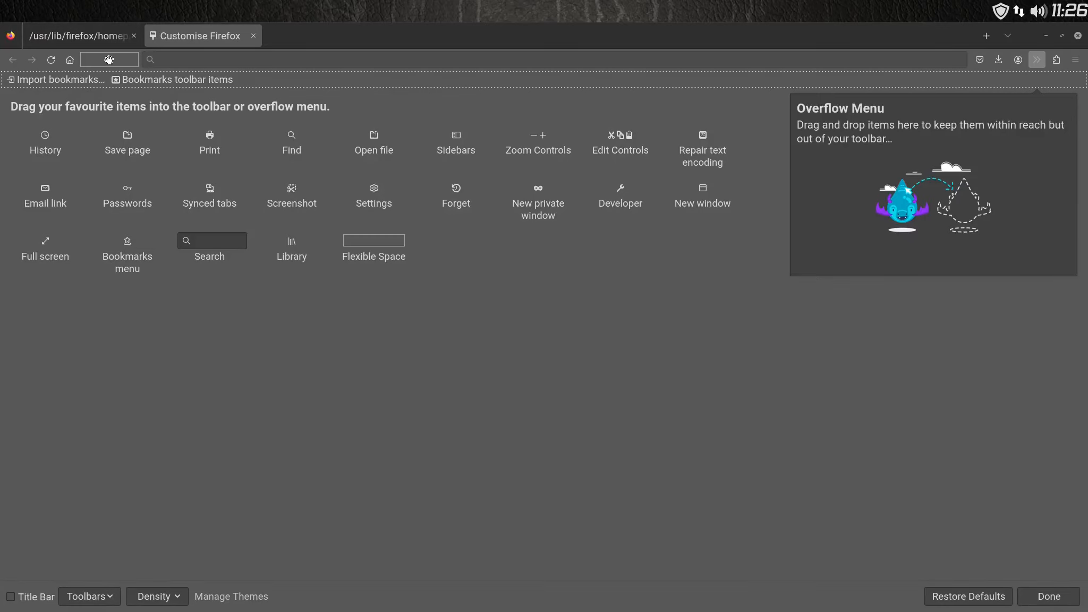
{"action": "left_click_drag", "start_coordinate": [109, 60], "coordinate": [410, 481]}
{"action": "left_click_drag", "start_coordinate": [220, 80], "coordinate": [292, 247]}
{"action": "left_click_drag", "start_coordinate": [52, 79], "coordinate": [127, 250]}
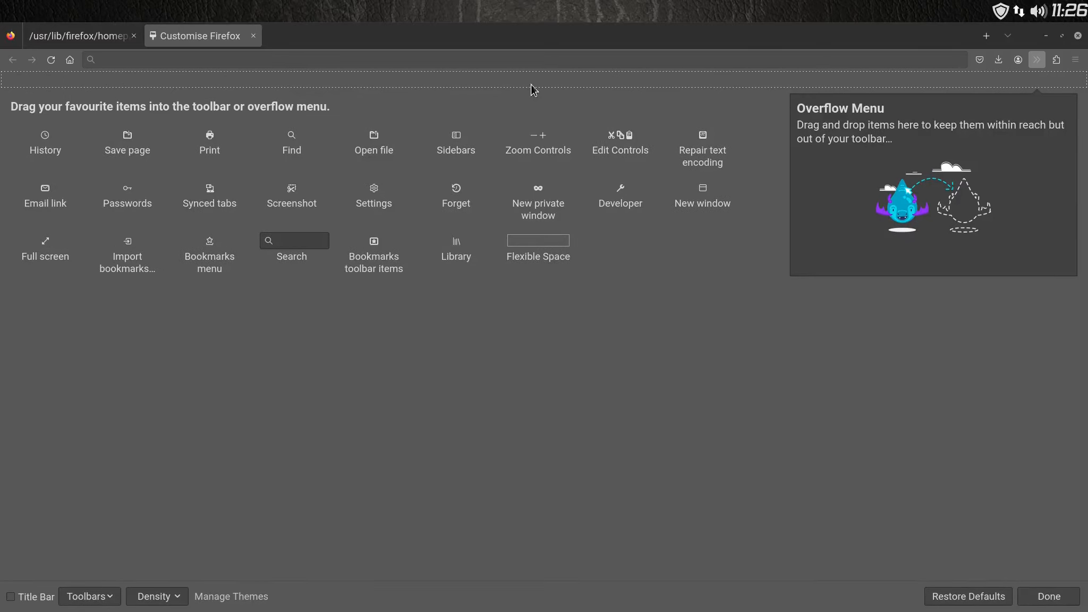
Set the Bookmarks Toolbar to Never Show, and try the title bar on before turning it off again.
{"action": "left_click", "coordinate": [113, 599]}
{"action": "mouse_move", "coordinate": [130, 584]}
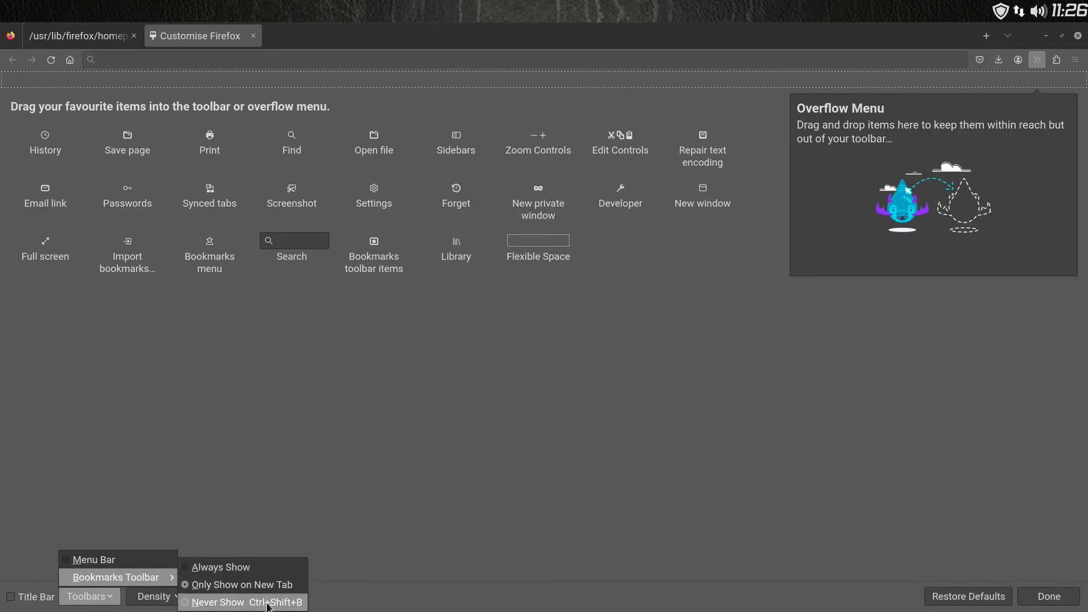
{"action": "left_click", "coordinate": [243, 602]}
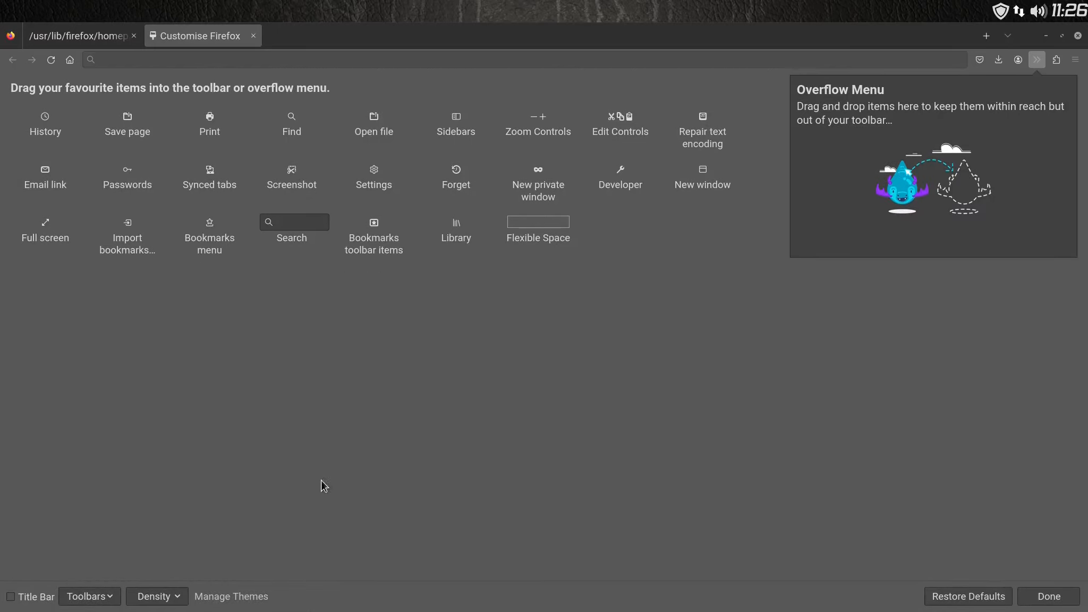
{"action": "left_click", "coordinate": [11, 597]}
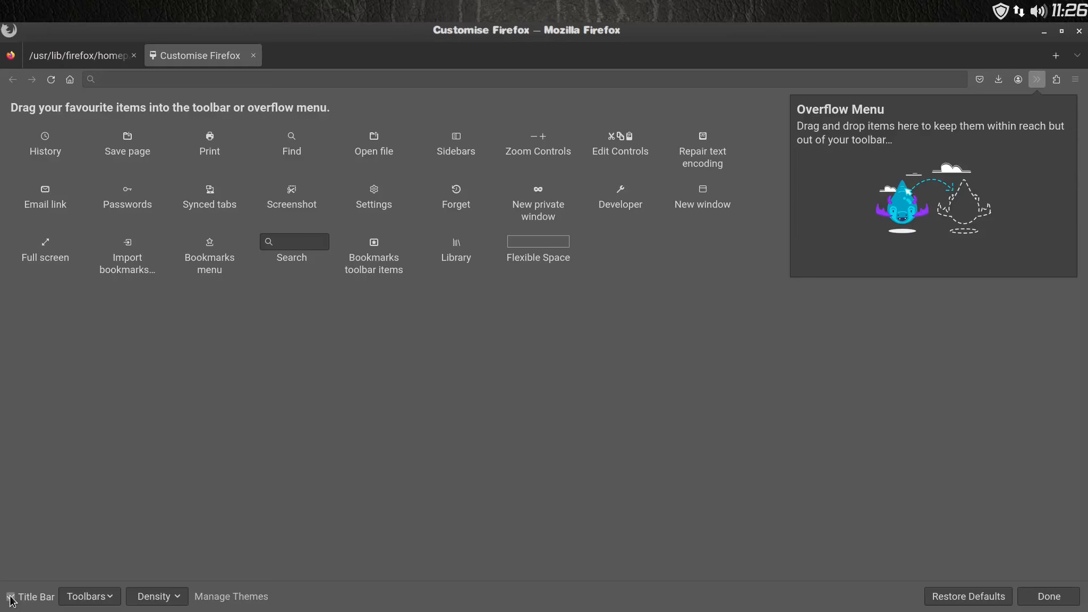
{"action": "left_click", "coordinate": [10, 597]}
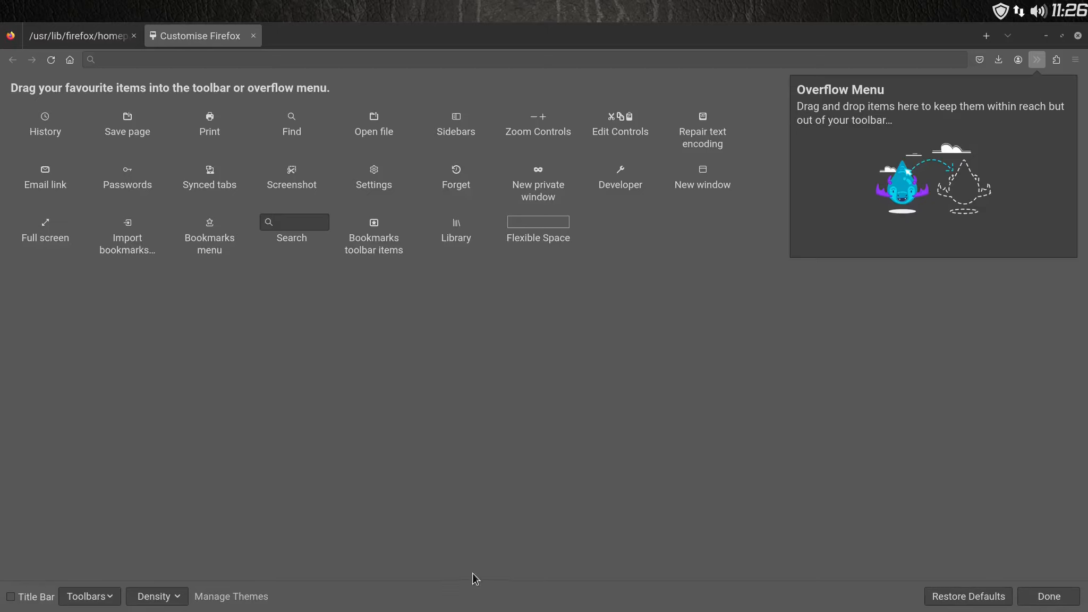
Open the theme management page and search the Firefox add-ons site for "space".
{"action": "left_click", "coordinate": [232, 596]}
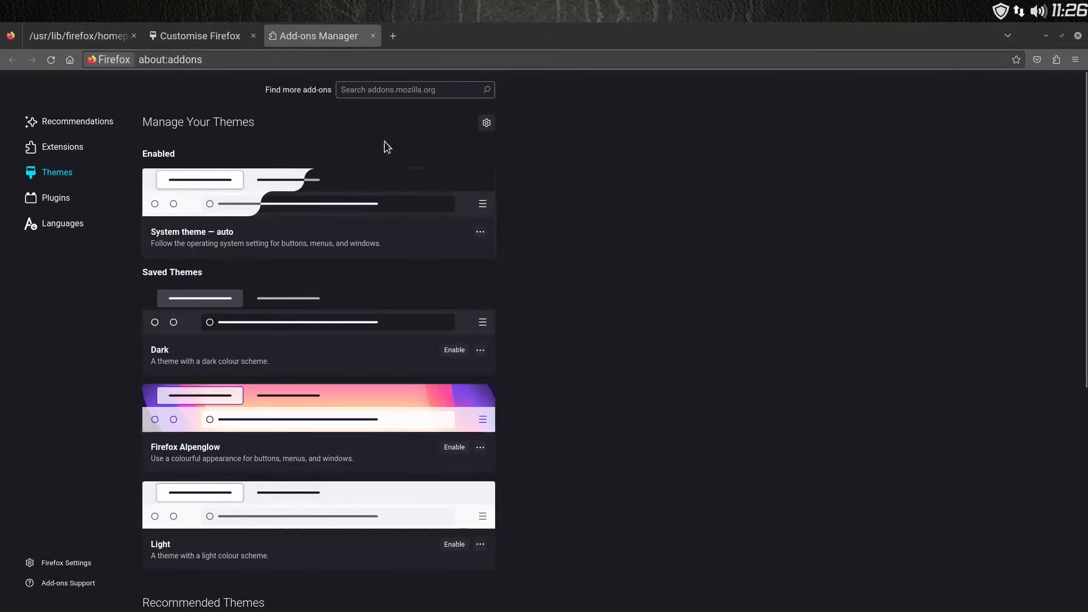
{"action": "left_click", "coordinate": [374, 88]}
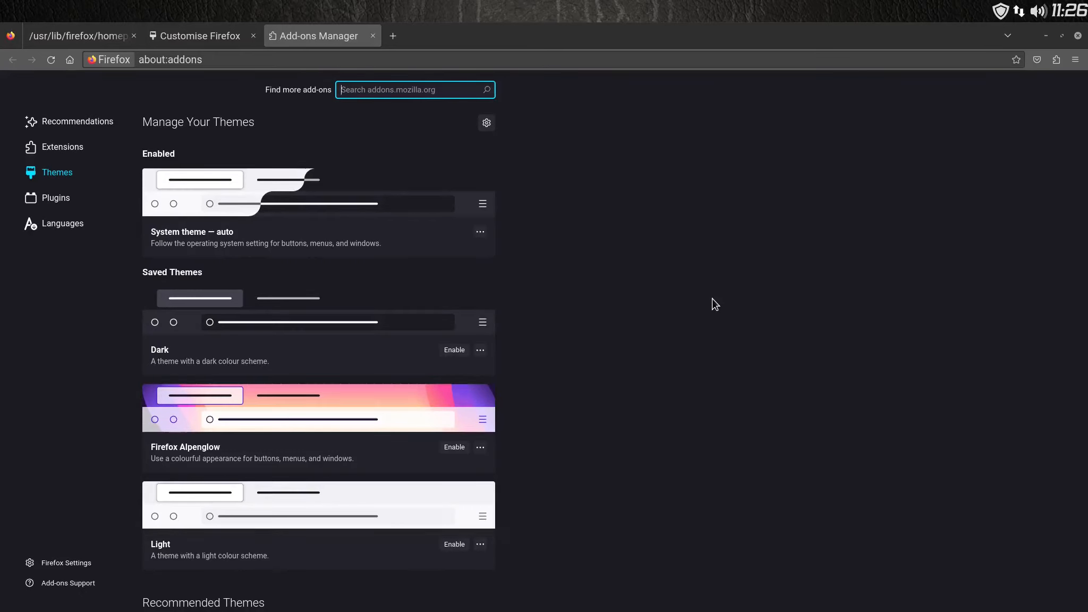
{"action": "type", "text": "spa"}
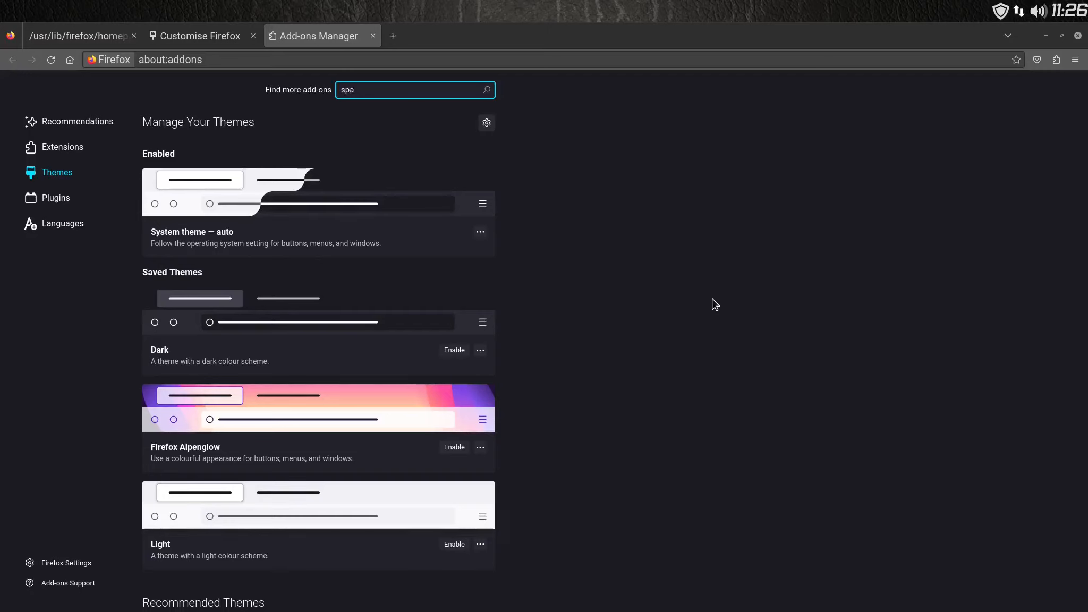
{"action": "type", "text": "ce"}
{"action": "key", "text": "Return"}
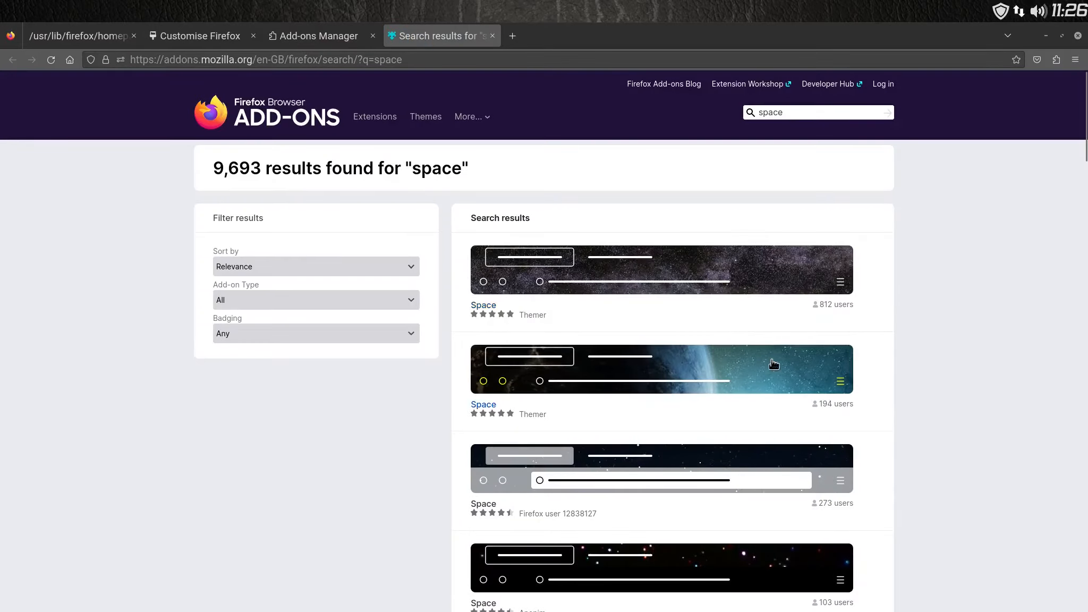
Look through the themes in the "space" search results.
{"action": "scroll", "coordinate": [863, 357], "scroll_direction": "down", "scroll_amount": 2}
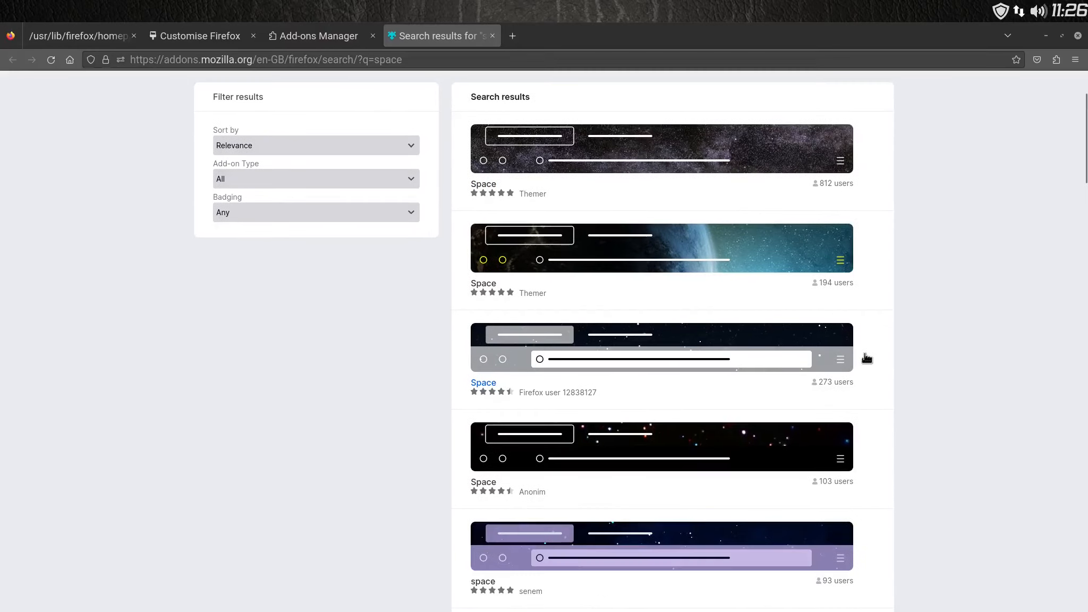
{"action": "scroll", "coordinate": [866, 357], "scroll_direction": "down", "scroll_amount": 1}
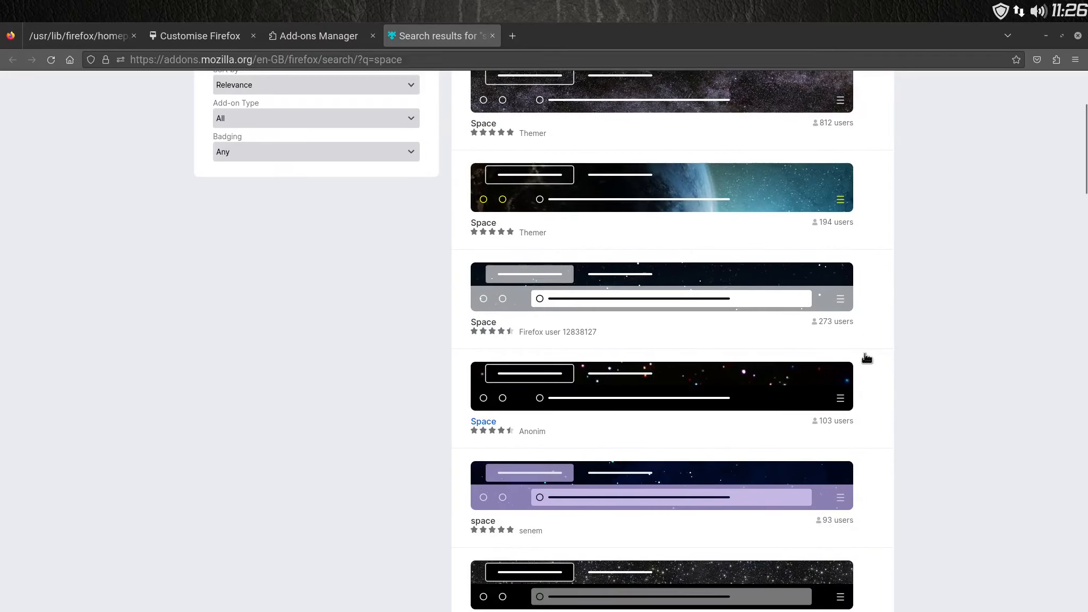
{"action": "scroll", "coordinate": [866, 358], "scroll_direction": "down", "scroll_amount": 2}
{"action": "scroll", "coordinate": [866, 358], "scroll_direction": "down", "scroll_amount": 1}
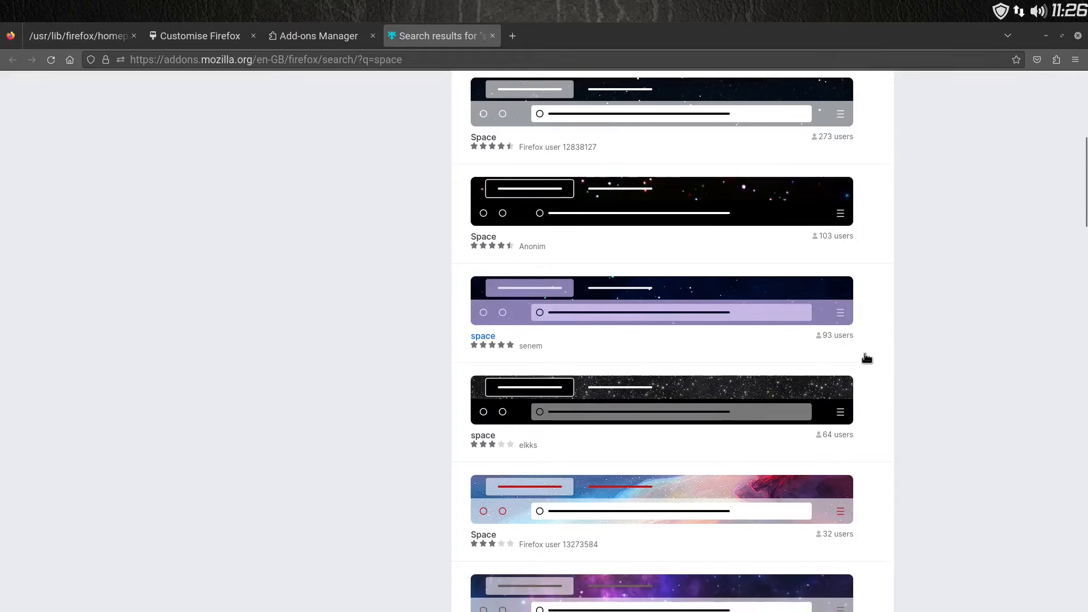
{"action": "scroll", "coordinate": [866, 357], "scroll_direction": "down", "scroll_amount": 7}
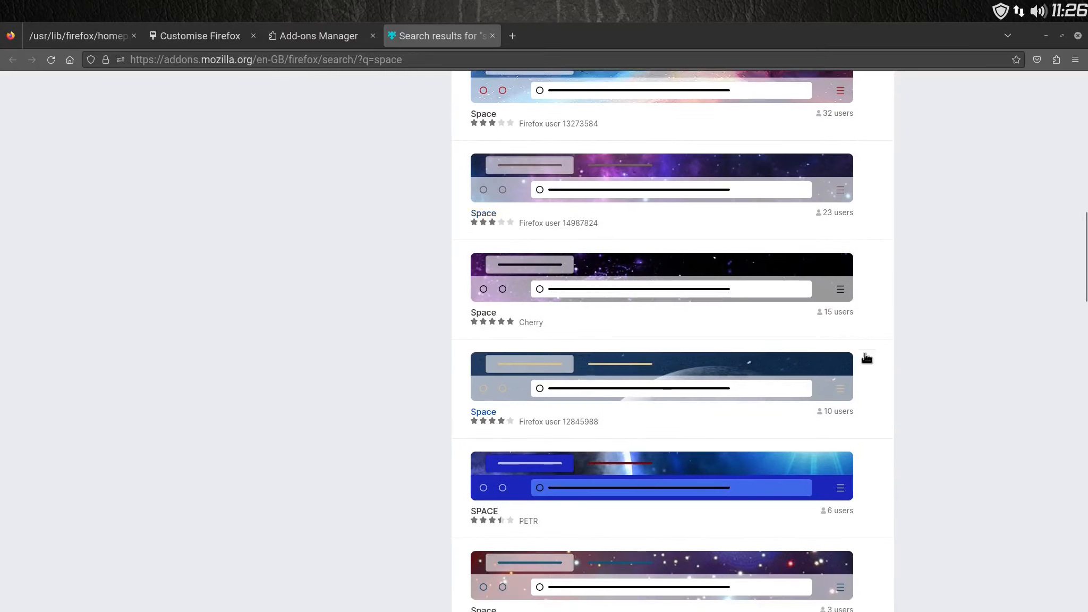
{"action": "scroll", "coordinate": [867, 358], "scroll_direction": "down", "scroll_amount": 4}
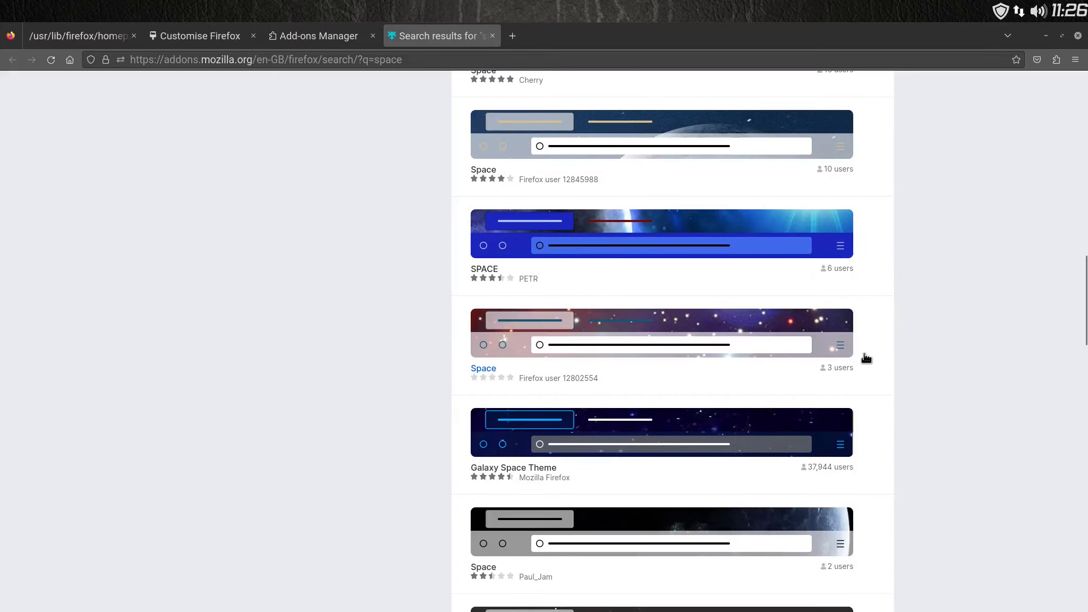
{"action": "scroll", "coordinate": [867, 357], "scroll_direction": "down", "scroll_amount": 2}
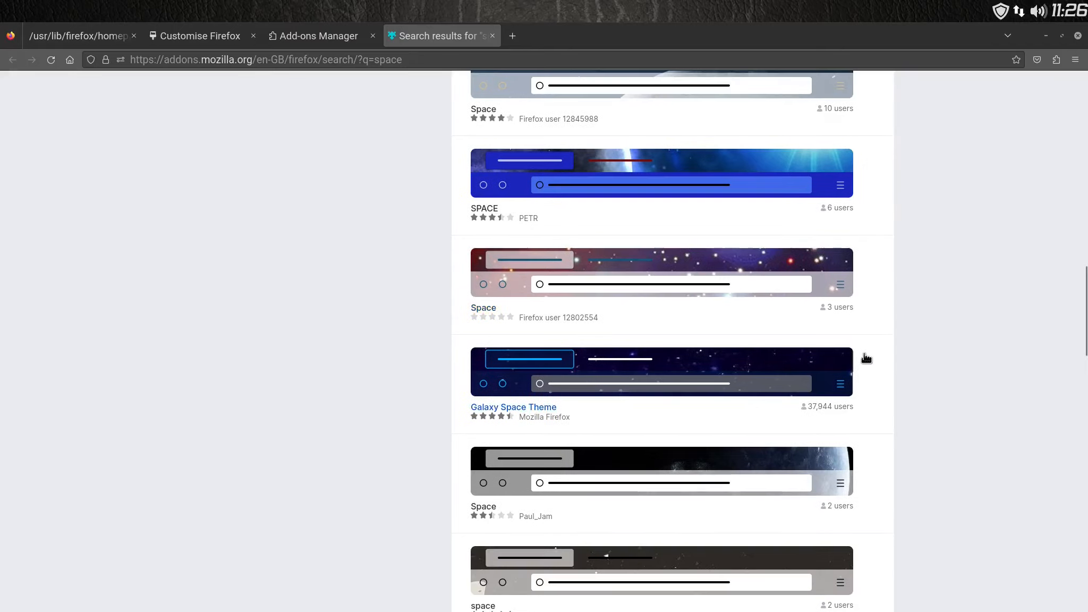
{"action": "scroll", "coordinate": [866, 358], "scroll_direction": "down", "scroll_amount": 2}
{"action": "scroll", "coordinate": [867, 357], "scroll_direction": "up", "scroll_amount": 15}
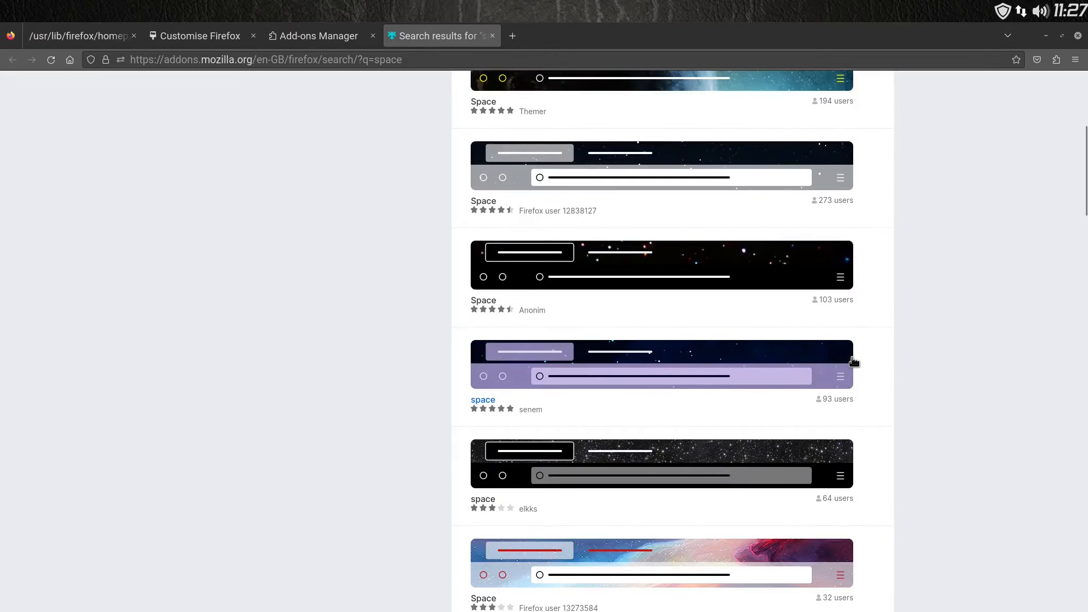
Switch to Firefox on the host system, check its add-ons and themes, and return to the full-screen Linux Mint virtual machine.
{"action": "key", "text": "Control_R+f"}
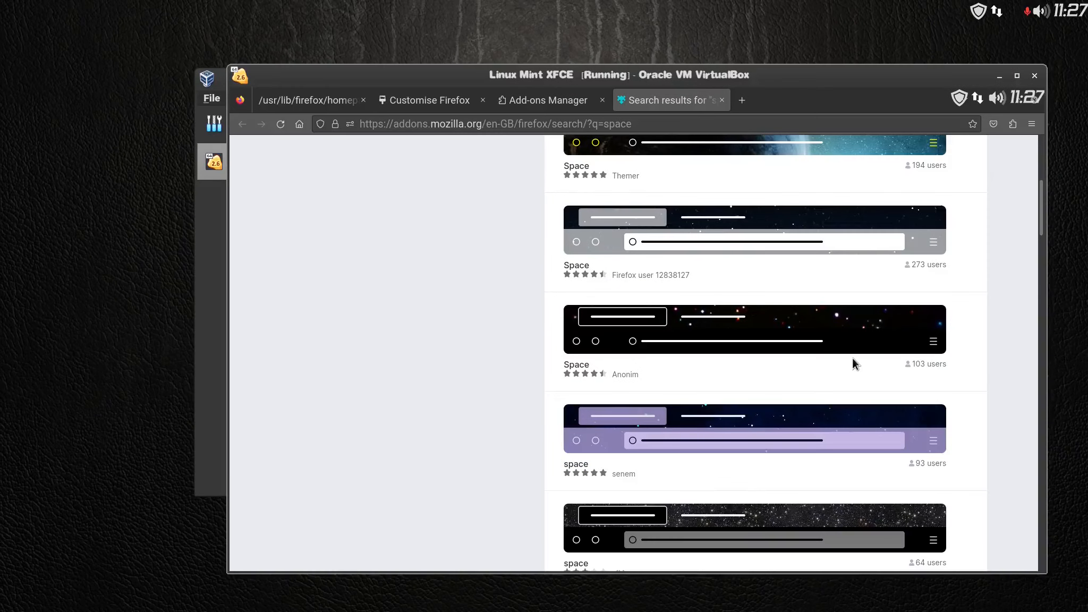
{"action": "mouse_move", "coordinate": [414, 605]}
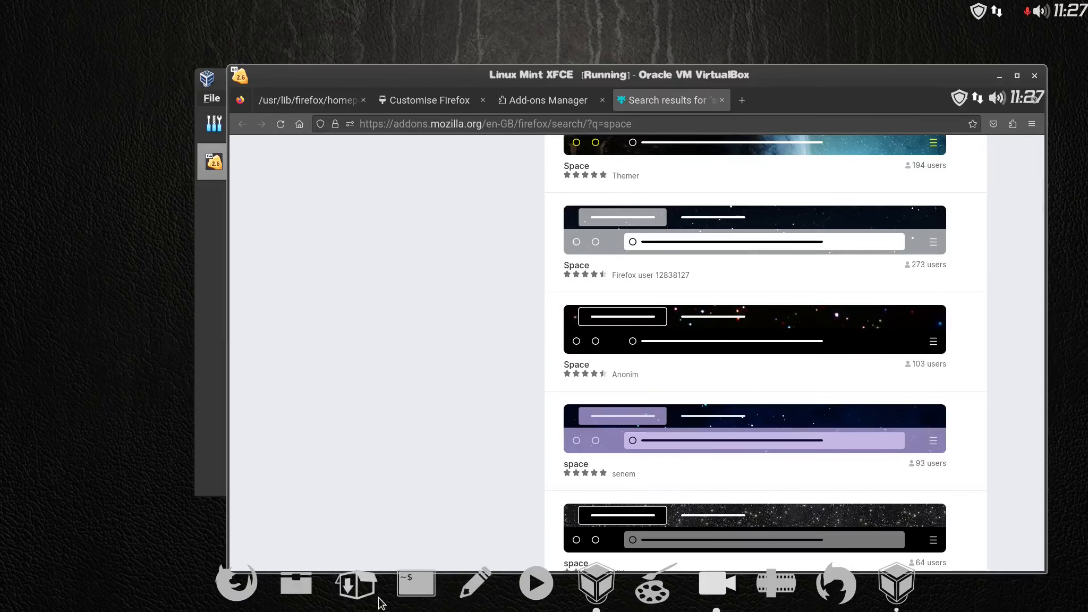
{"action": "left_click", "coordinate": [235, 584]}
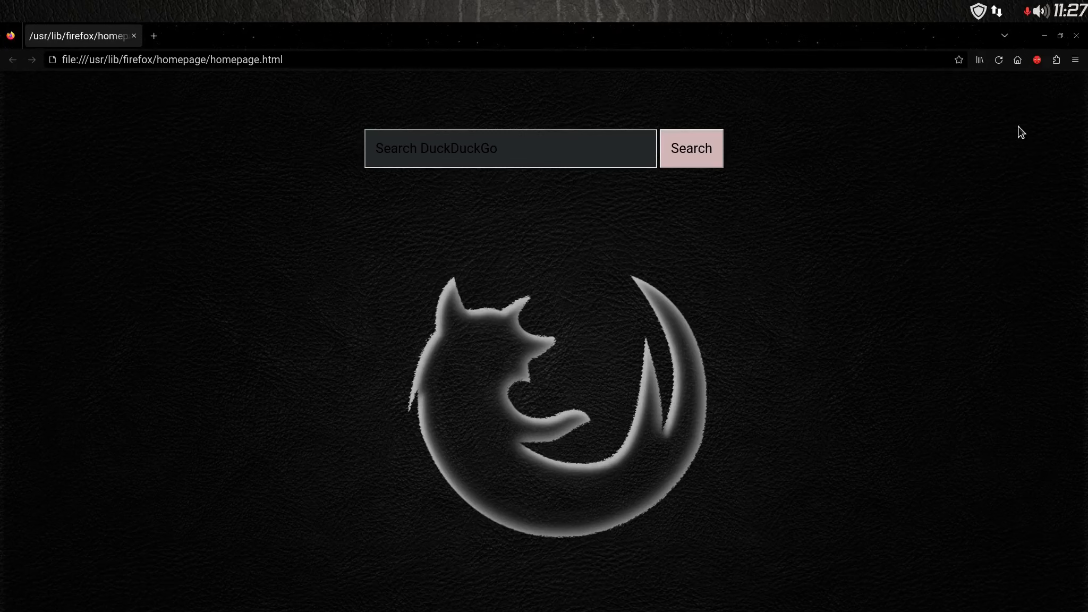
{"action": "left_click", "coordinate": [1075, 61]}
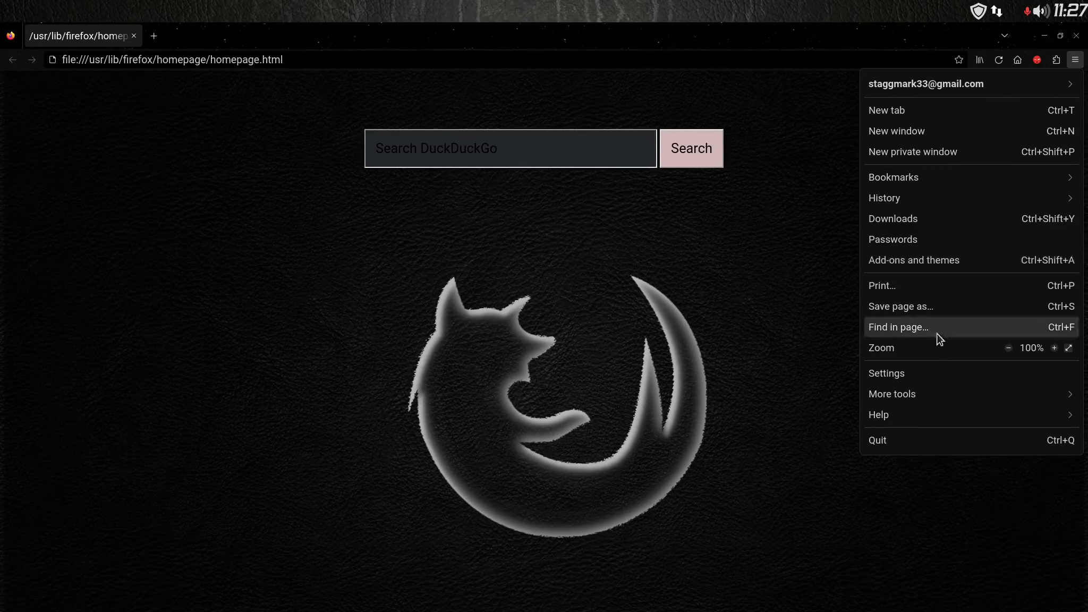
{"action": "left_click", "coordinate": [955, 264]}
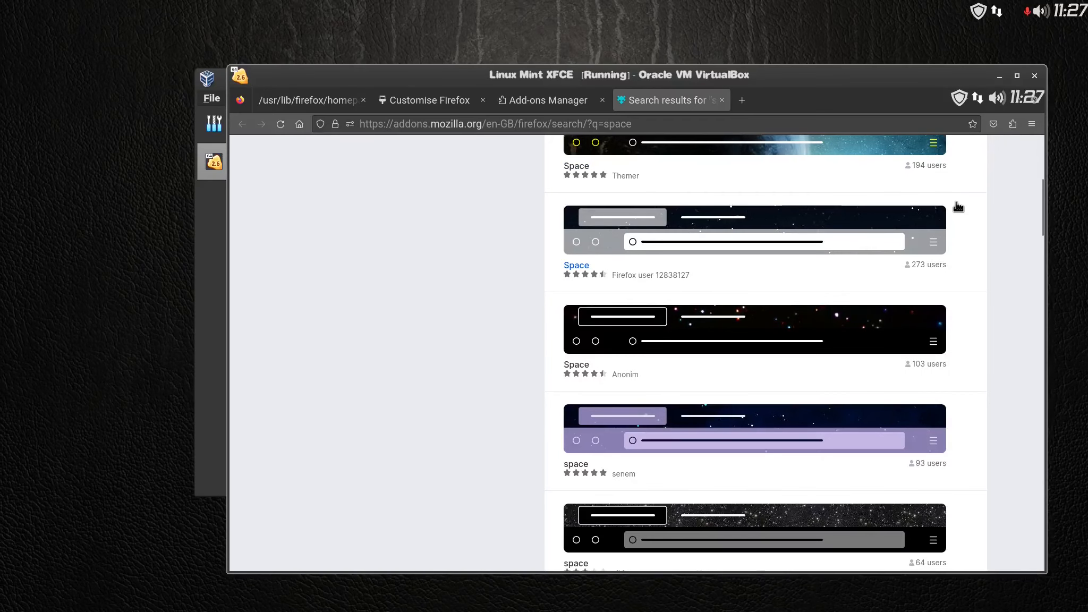
{"action": "key", "text": "Control_R+f"}
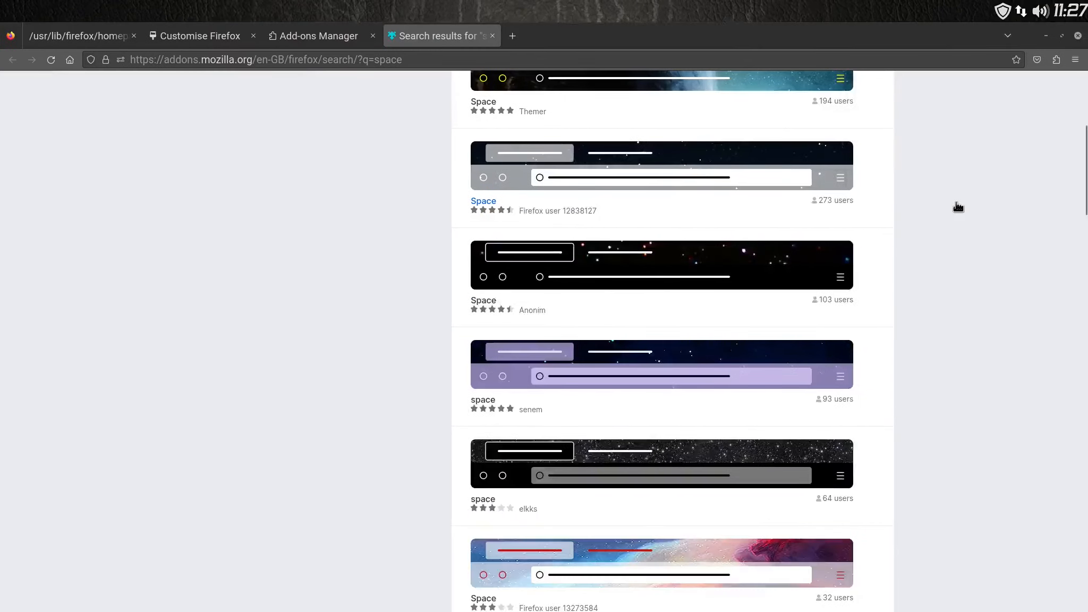
Change the add-ons search to "Dark space" and open the page of "Dark space - The best dynamic theme".
{"action": "scroll", "coordinate": [908, 234], "scroll_direction": "up", "scroll_amount": 5}
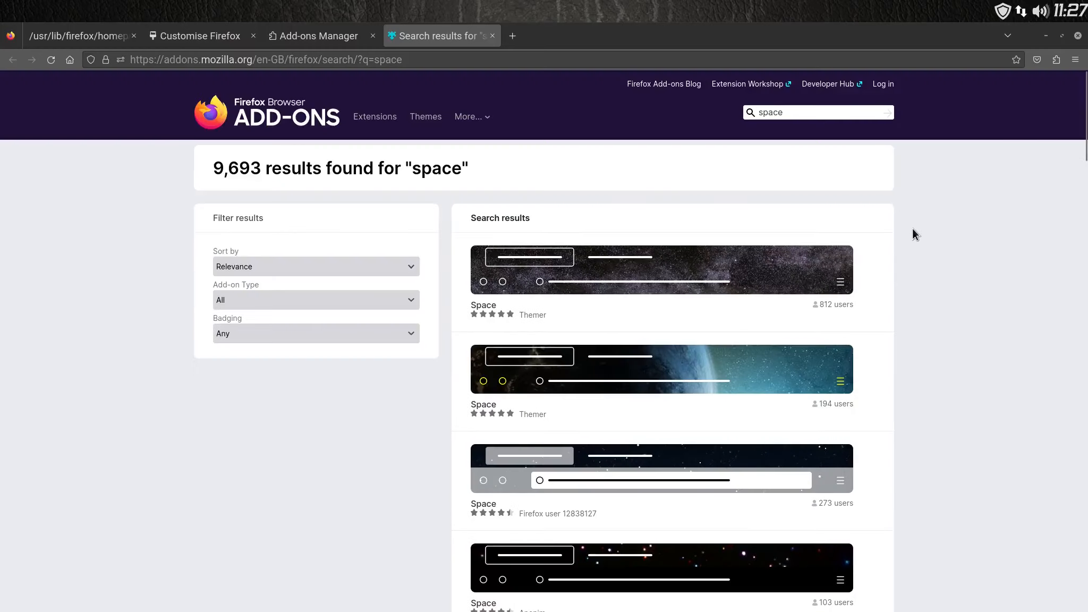
{"action": "left_click", "coordinate": [788, 112]}
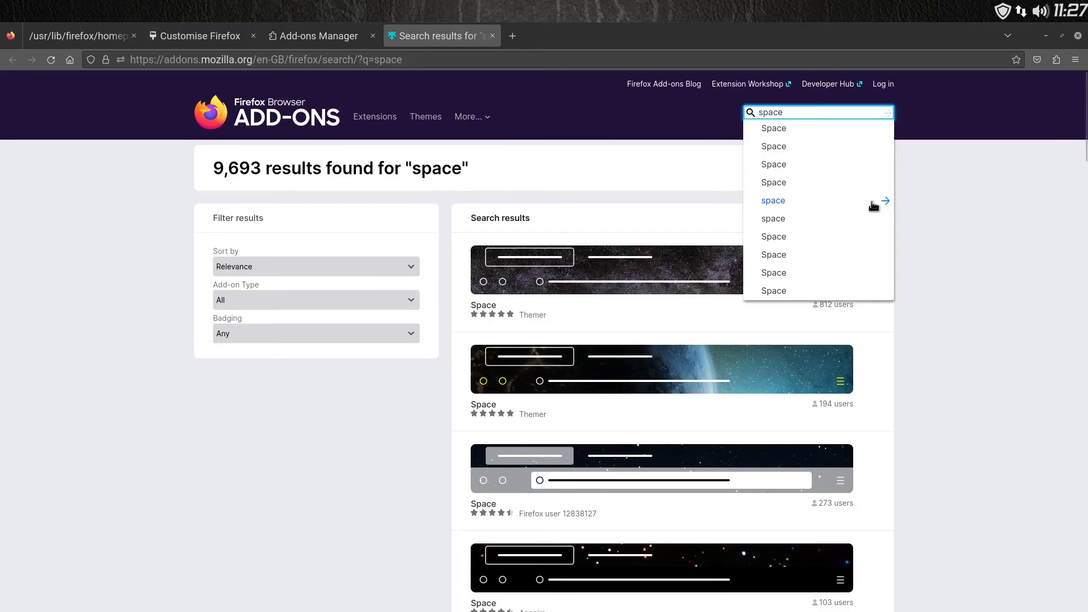
{"action": "key", "text": "Home"}
{"action": "type", "text": "Dark"}
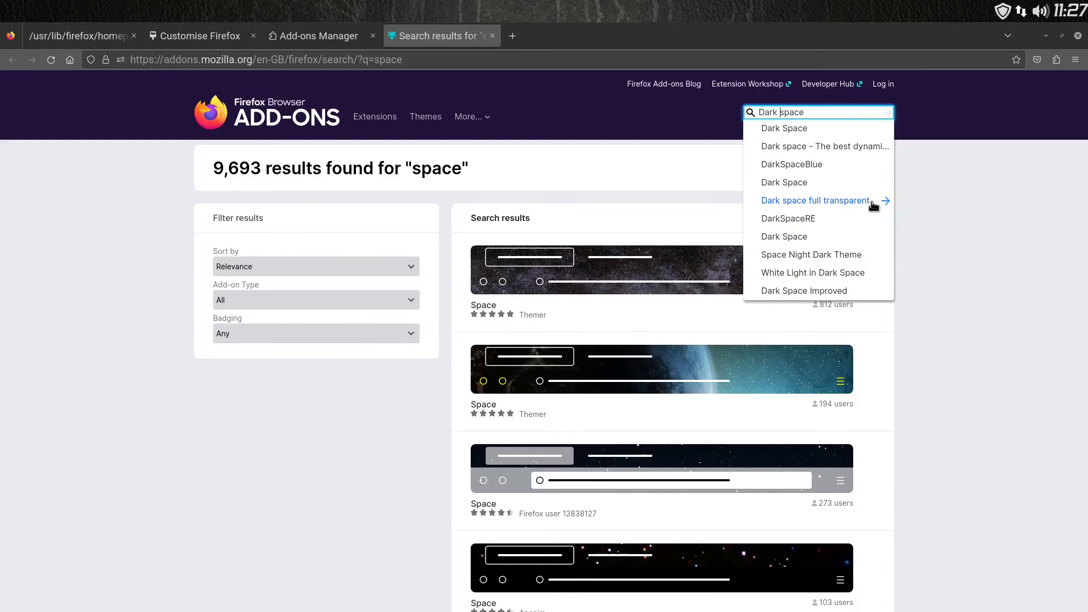
{"action": "left_click", "coordinate": [810, 146]}
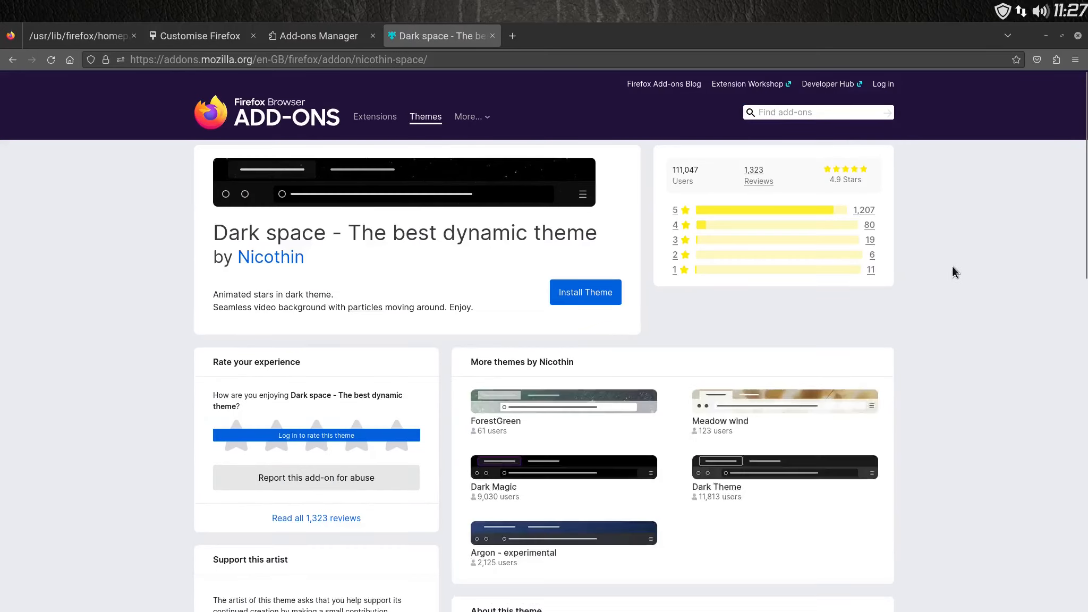
Install the Dark space theme in Firefox and close the theme page and Add-ons Manager tabs.
{"action": "left_click", "coordinate": [574, 296]}
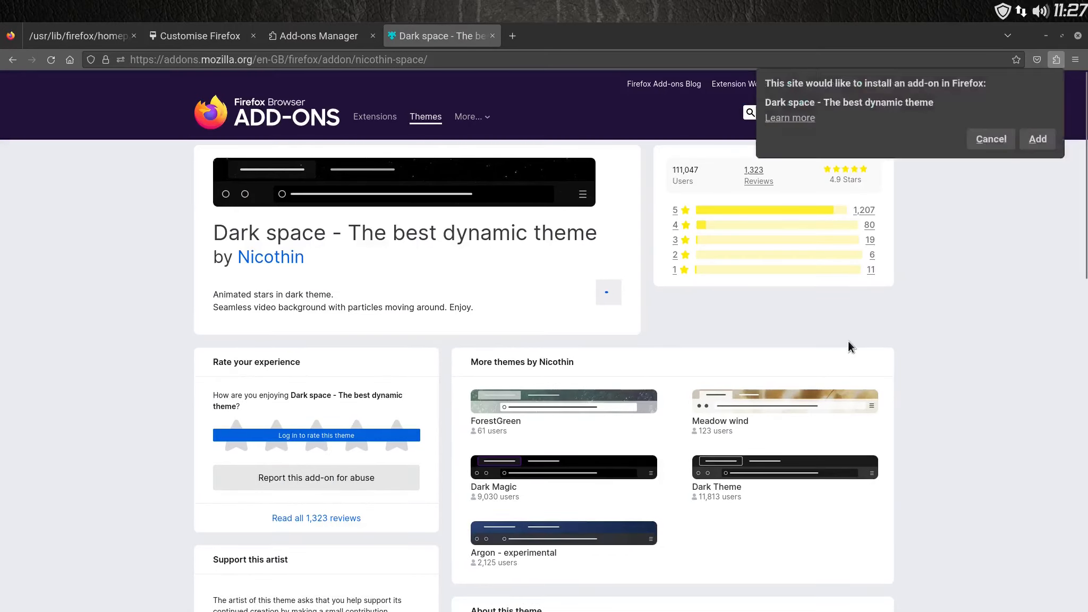
{"action": "left_click", "coordinate": [1043, 144]}
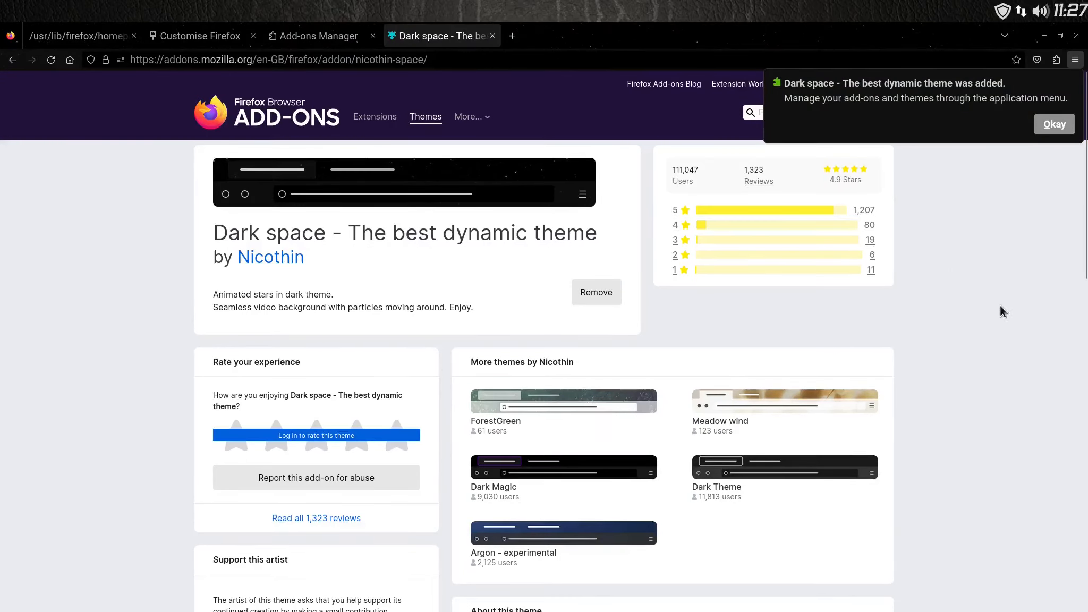
{"action": "left_click", "coordinate": [1056, 125]}
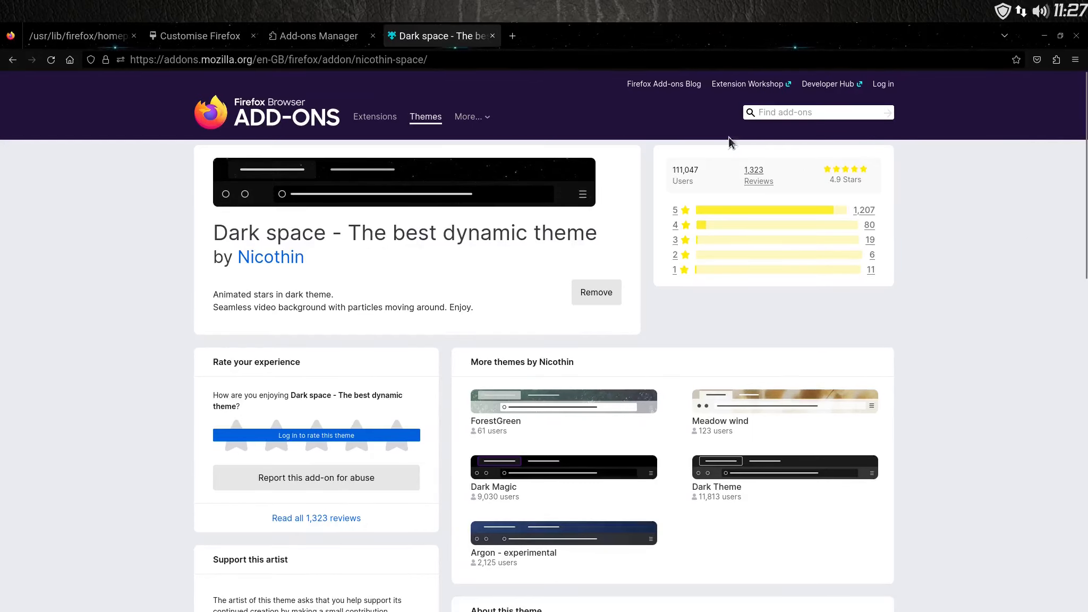
{"action": "left_click", "coordinate": [492, 35]}
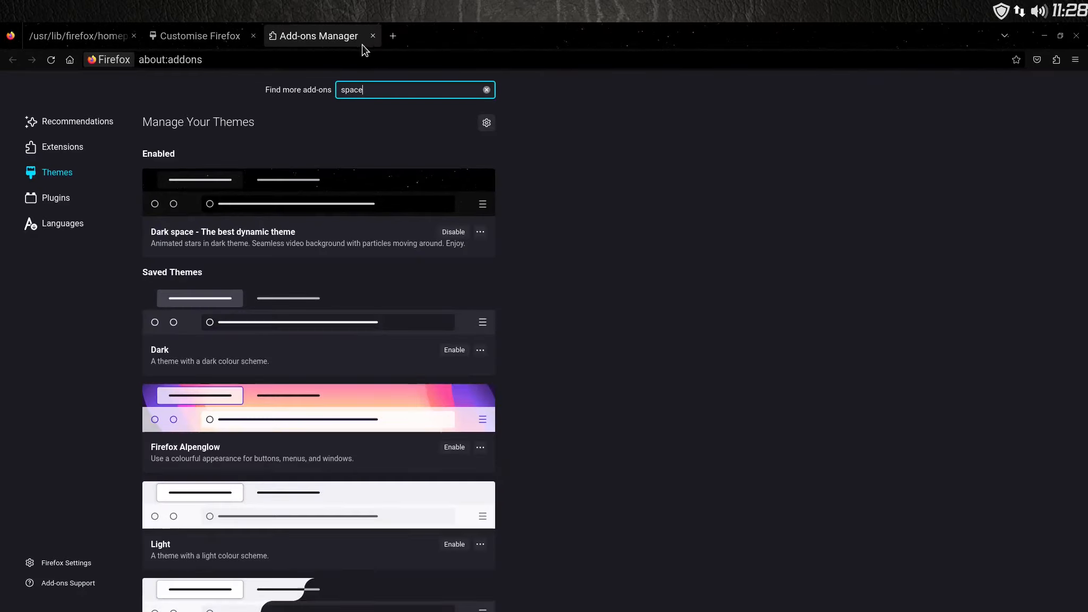
{"action": "left_click", "coordinate": [372, 36]}
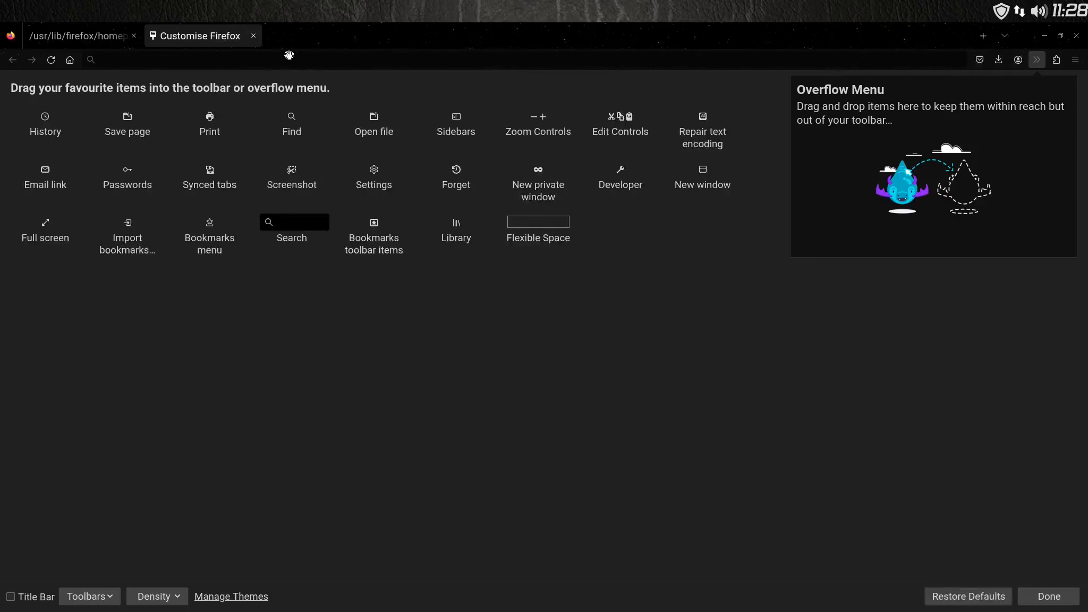
Reopen Firefox's toolbar customisation and remove Save to Pocket from the toolbar.
{"action": "left_click", "coordinate": [253, 36]}
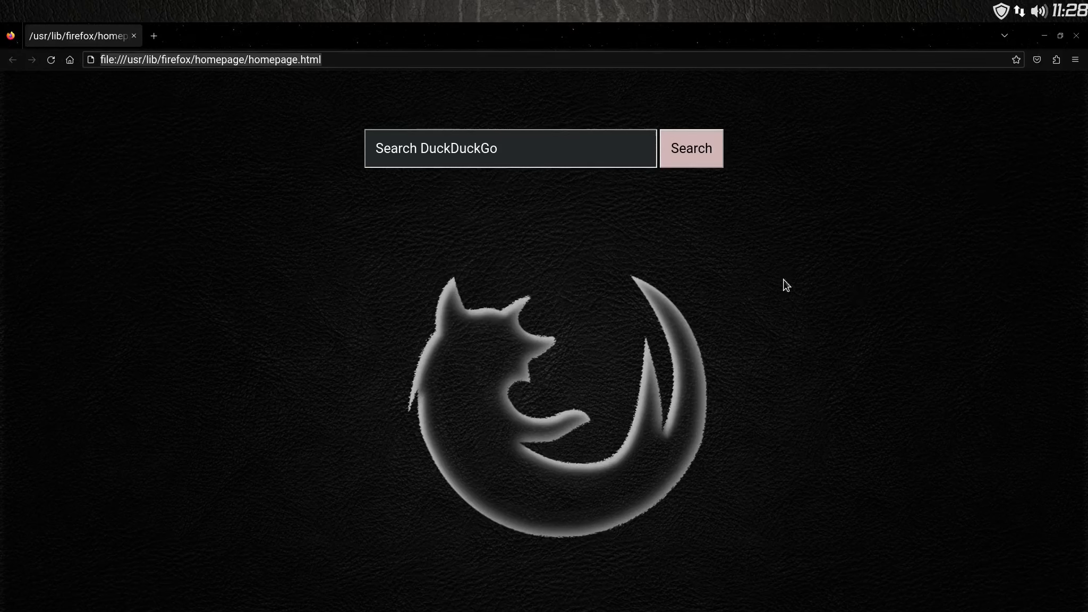
{"action": "left_click", "coordinate": [1075, 59]}
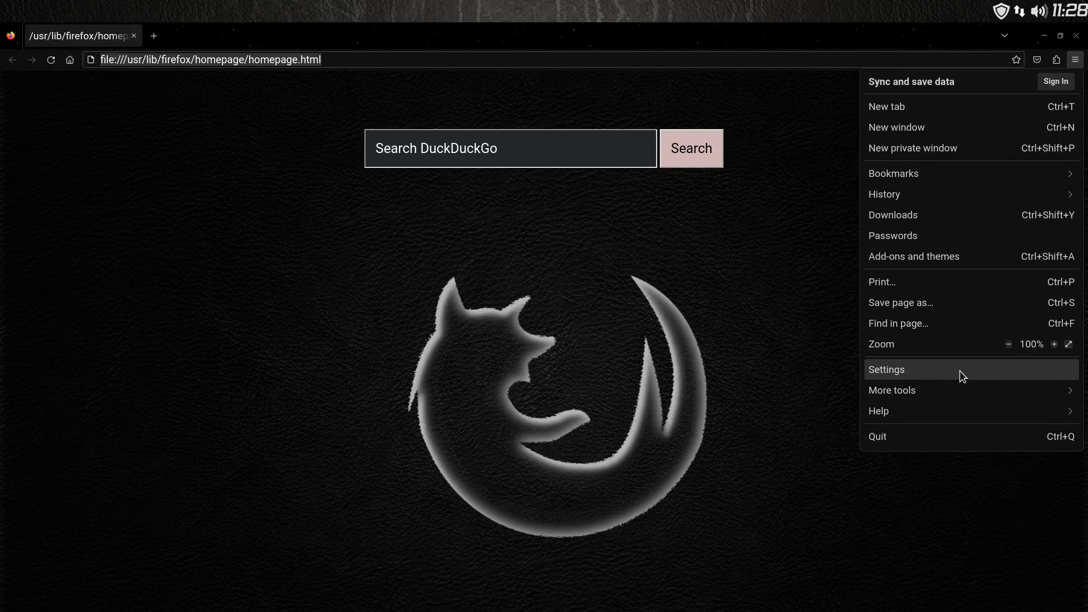
{"action": "left_click", "coordinate": [955, 388]}
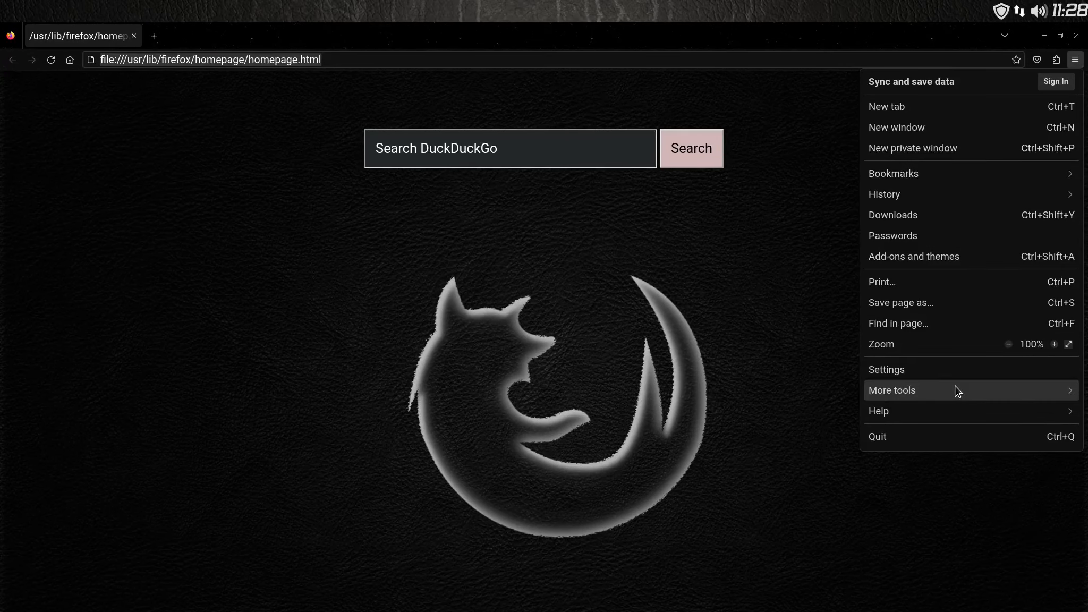
{"action": "left_click", "coordinate": [955, 111]}
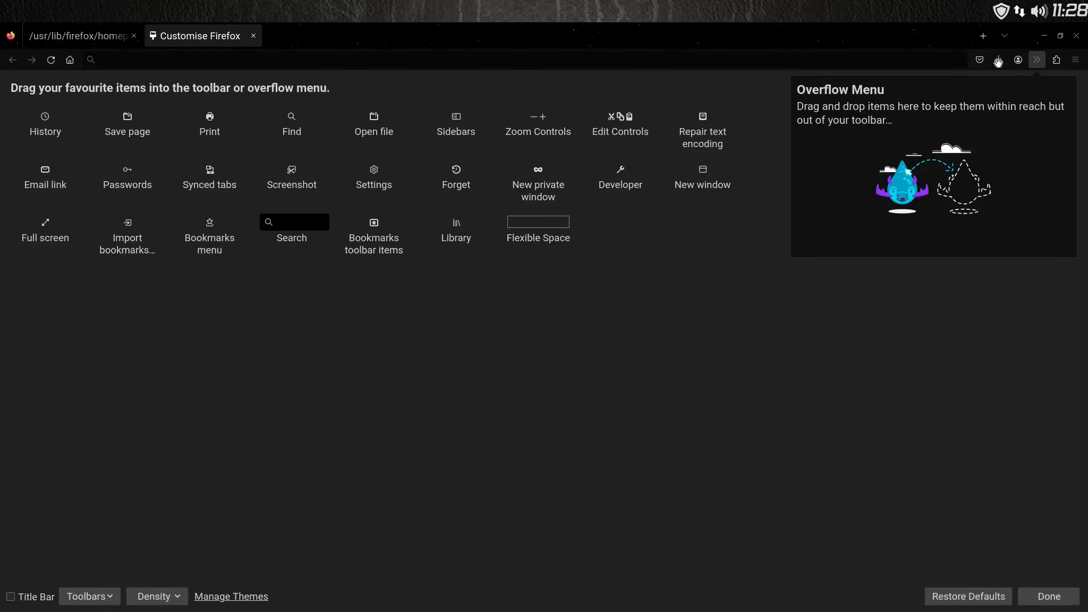
{"action": "left_click_drag", "start_coordinate": [981, 60], "coordinate": [819, 390]}
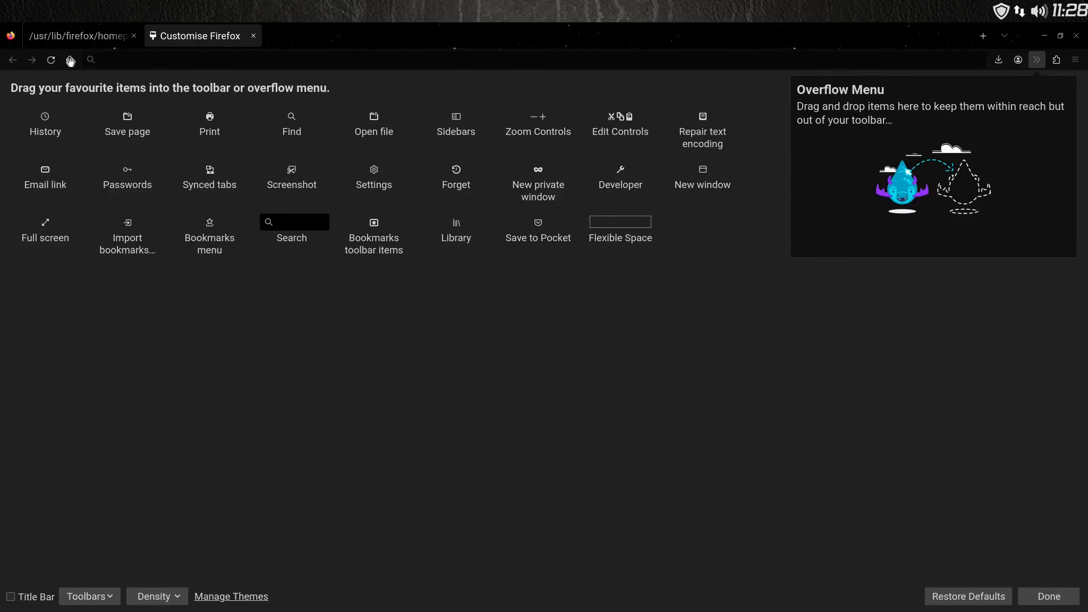
Place Reload and Home after the address bar between Downloads and Account, add Library before Downloads, and finish customising.
{"action": "left_click_drag", "start_coordinate": [70, 59], "coordinate": [995, 60]}
{"action": "left_click_drag", "start_coordinate": [49, 62], "coordinate": [983, 61]}
{"action": "left_click_drag", "start_coordinate": [446, 230], "coordinate": [940, 64]}
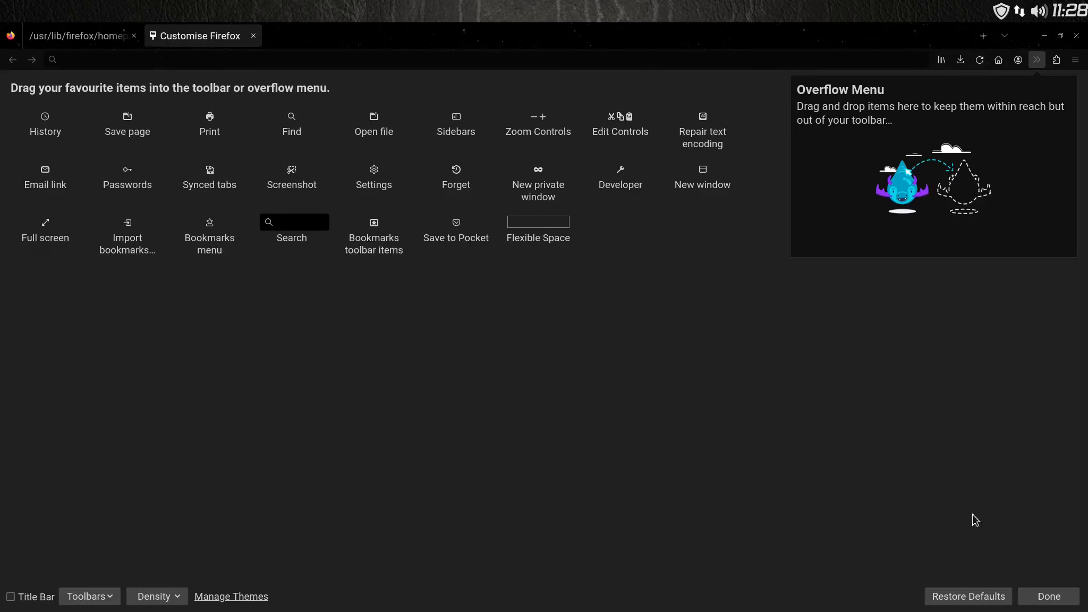
{"action": "left_click", "coordinate": [1066, 602]}
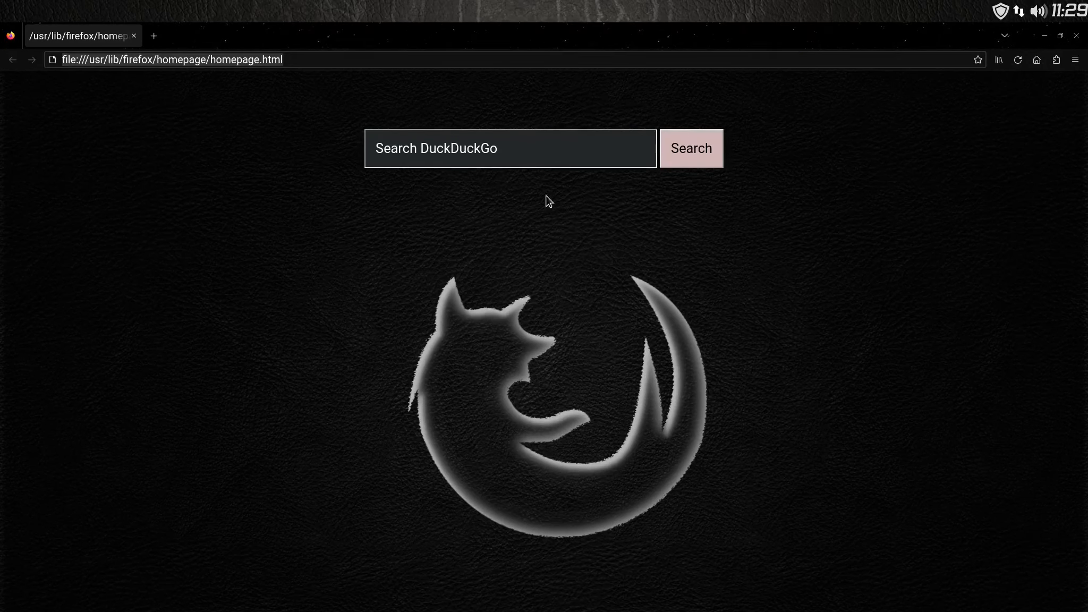
Close Firefox and the homepage folder window to return to the empty desktop.
{"action": "left_click", "coordinate": [533, 159]}
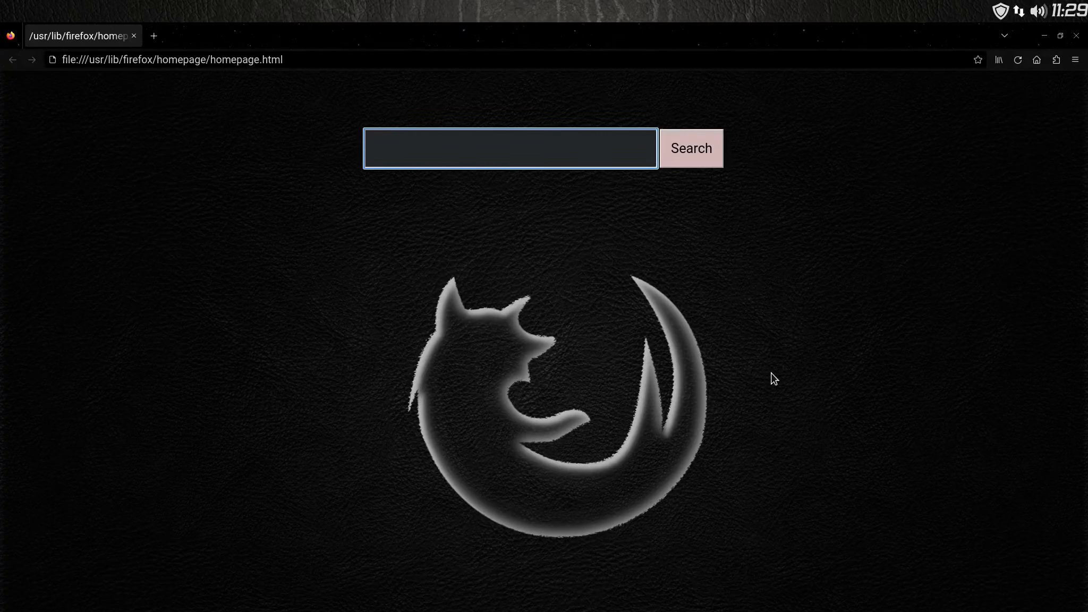
{"action": "left_click", "coordinate": [1076, 36]}
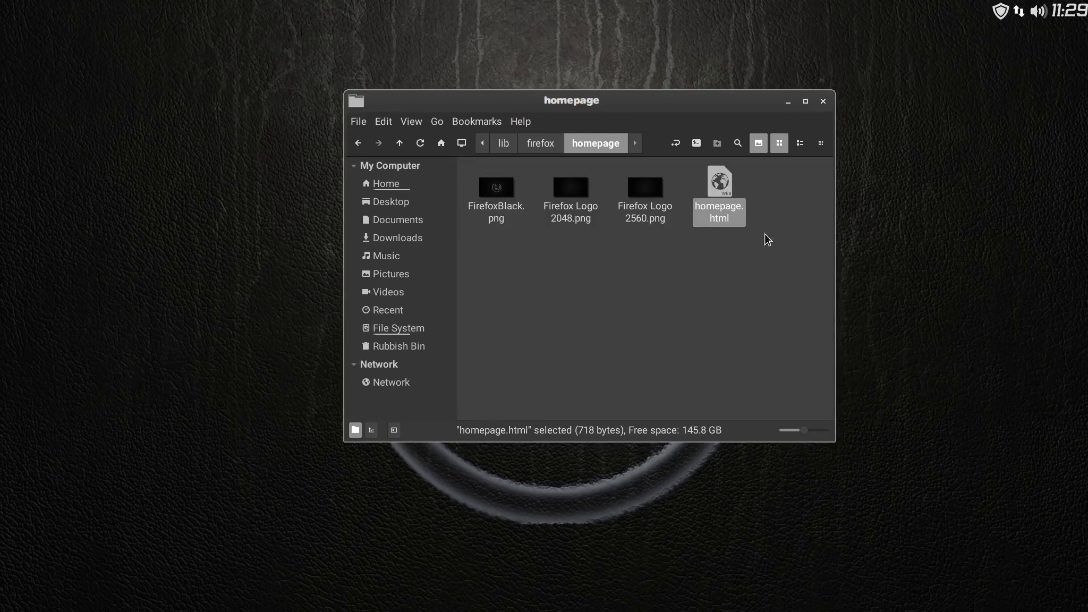
{"action": "left_click_drag", "start_coordinate": [649, 107], "coordinate": [624, 93]}
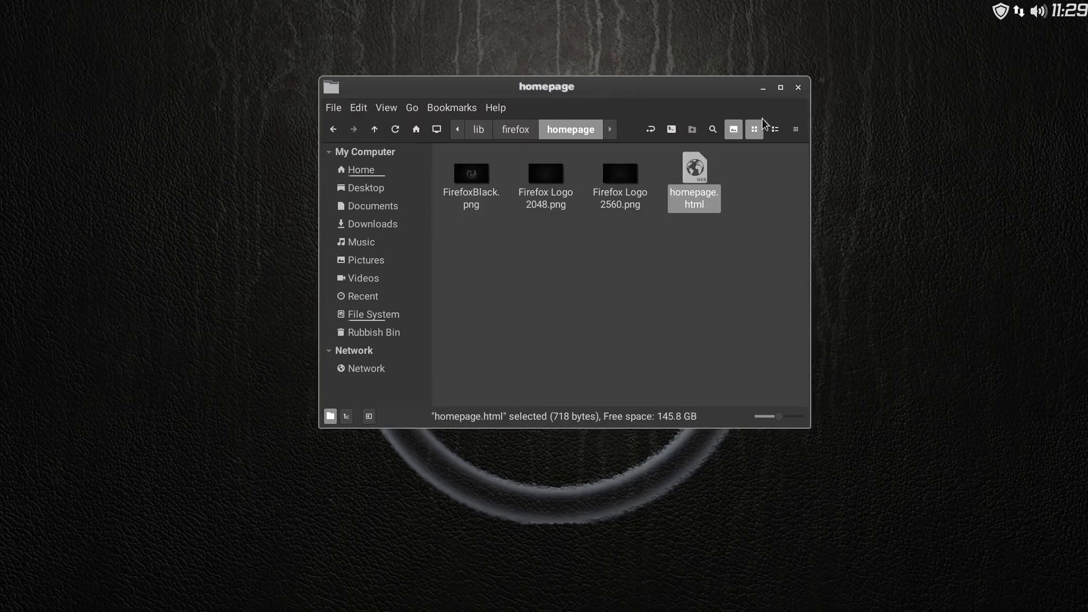
{"action": "left_click", "coordinate": [800, 89]}
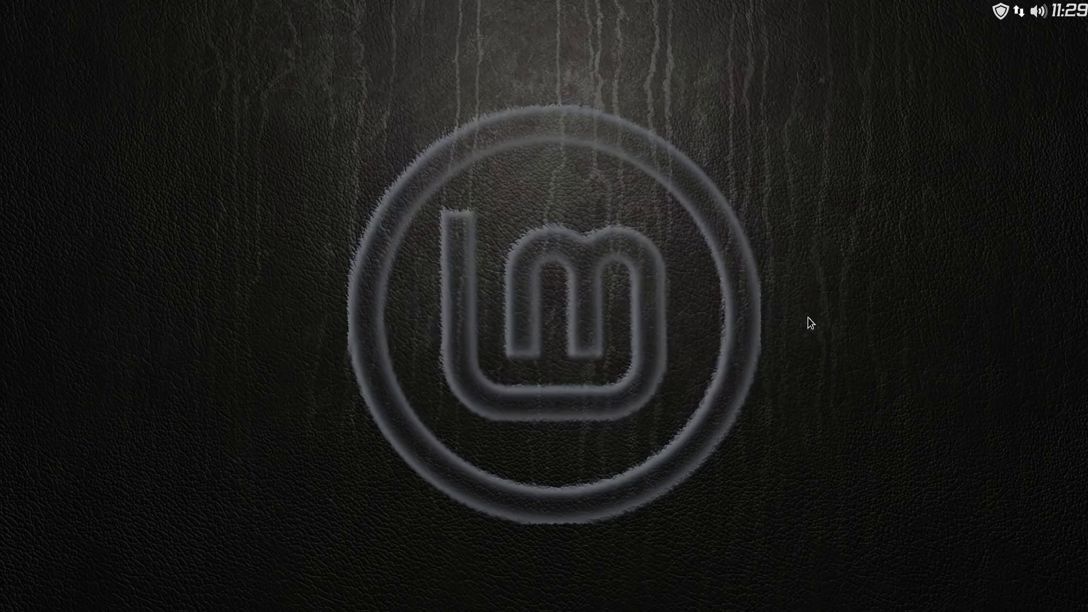
{"action": "mouse_move", "coordinate": [534, 610]}
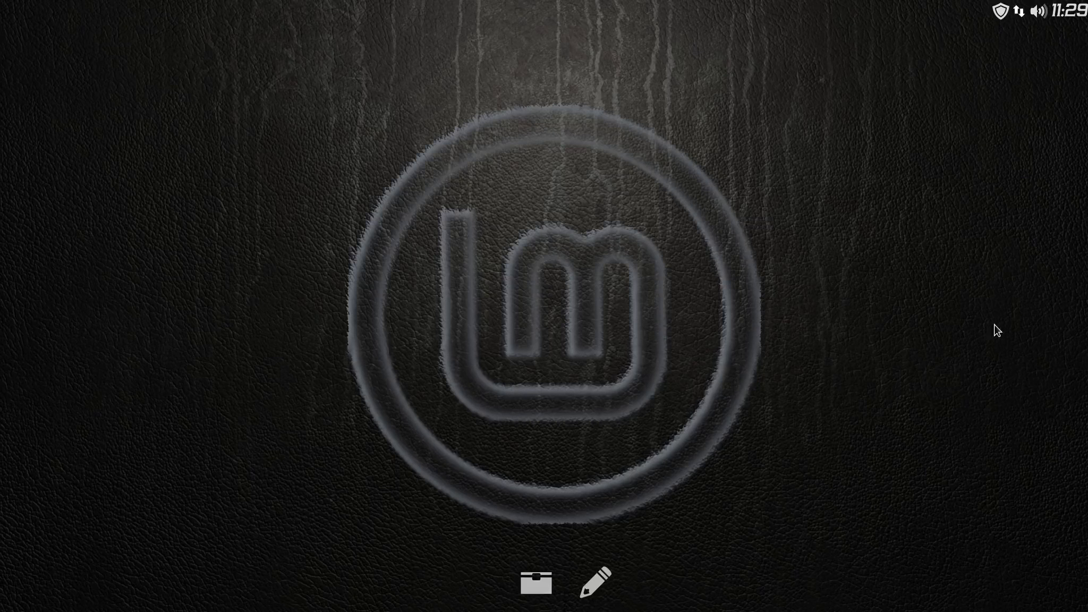